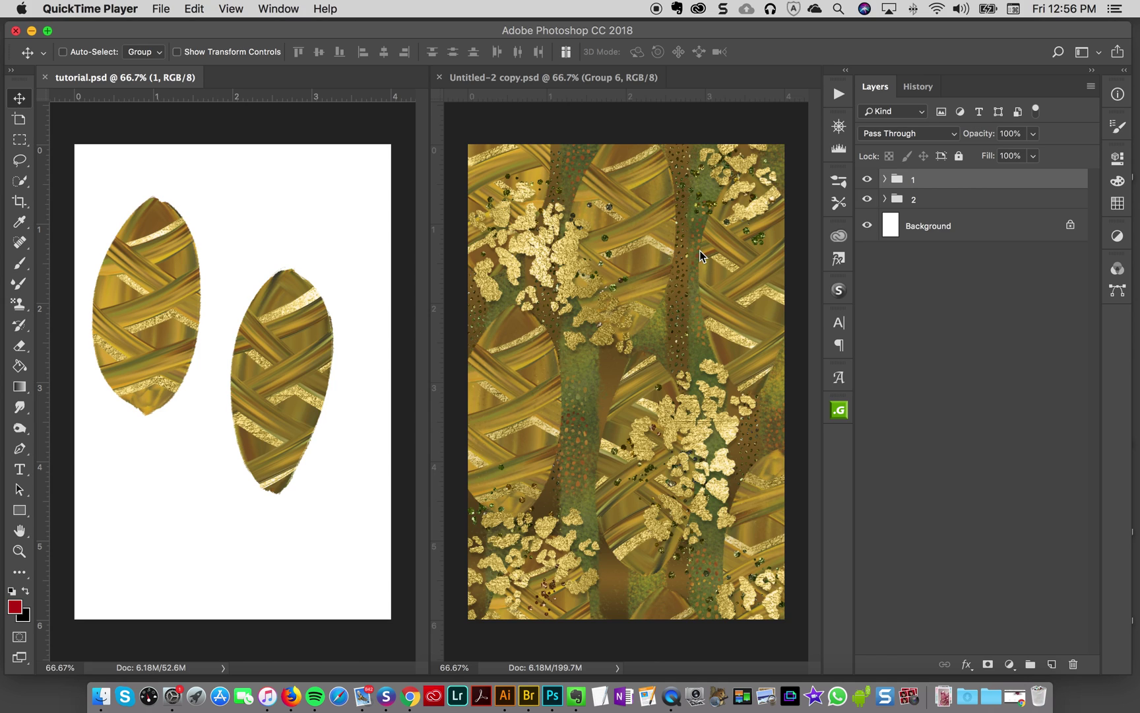
- Move leaf group 1 partly off the canvas's upper-left corner and leaf group 2 up beside it, slightly cropped by the upper edge
left_click(107, 83)
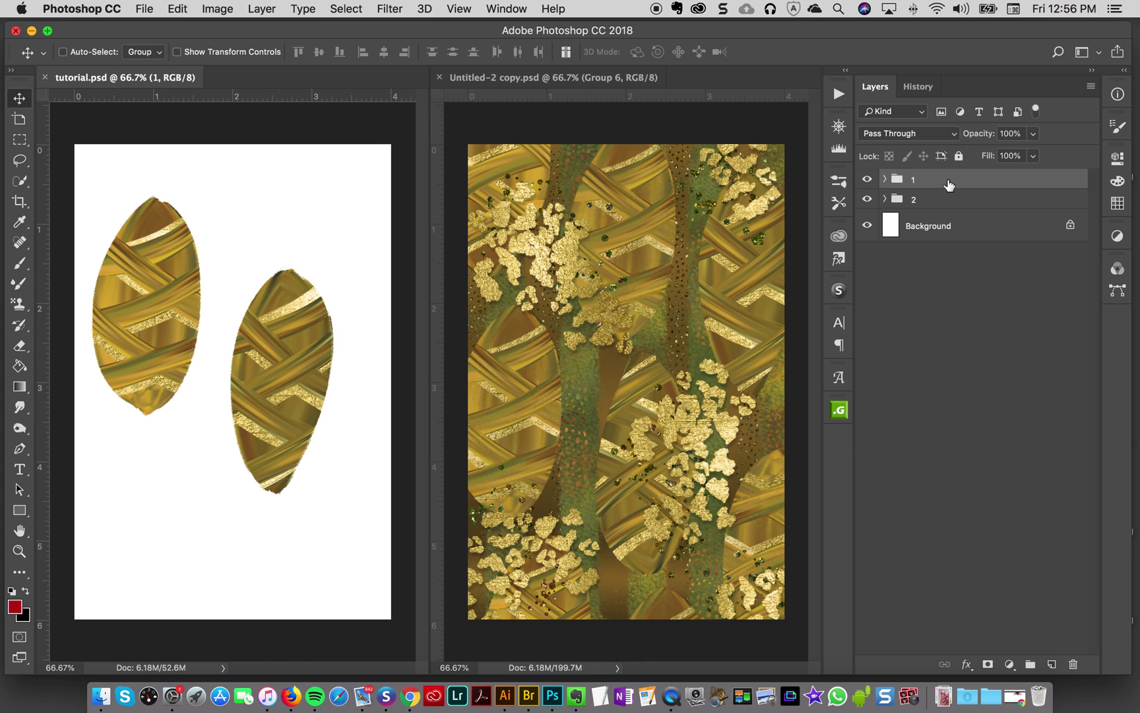
left_click(867, 179)
left_click(867, 179)
left_click(964, 200)
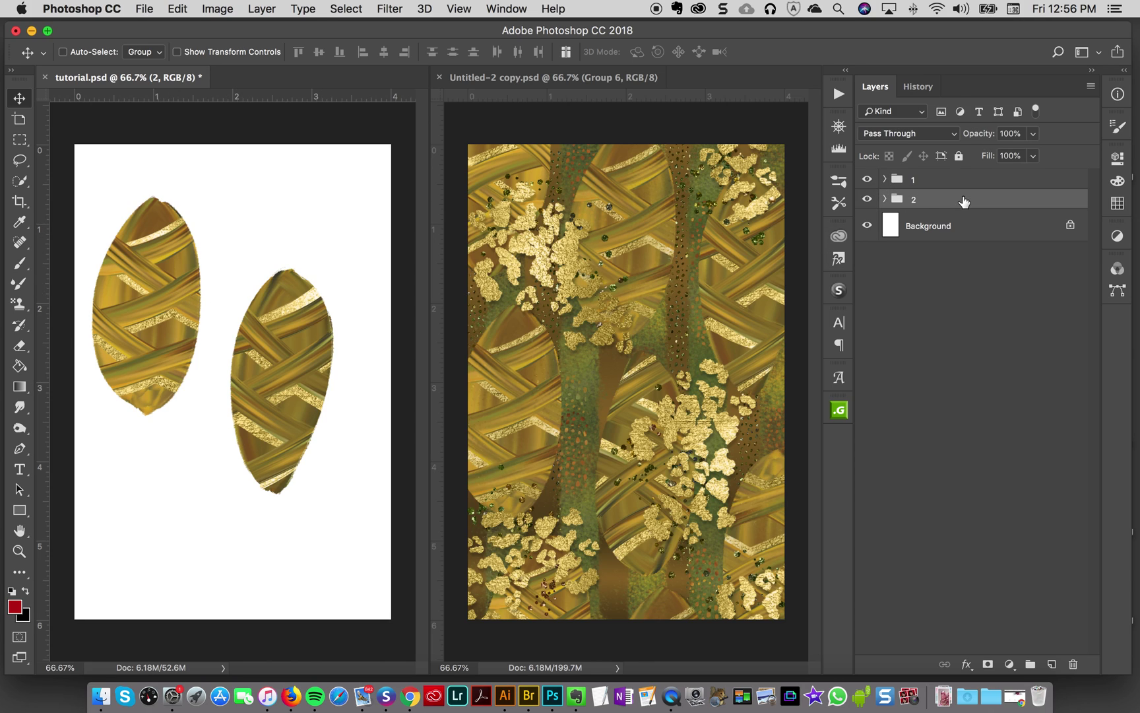
left_click(937, 180)
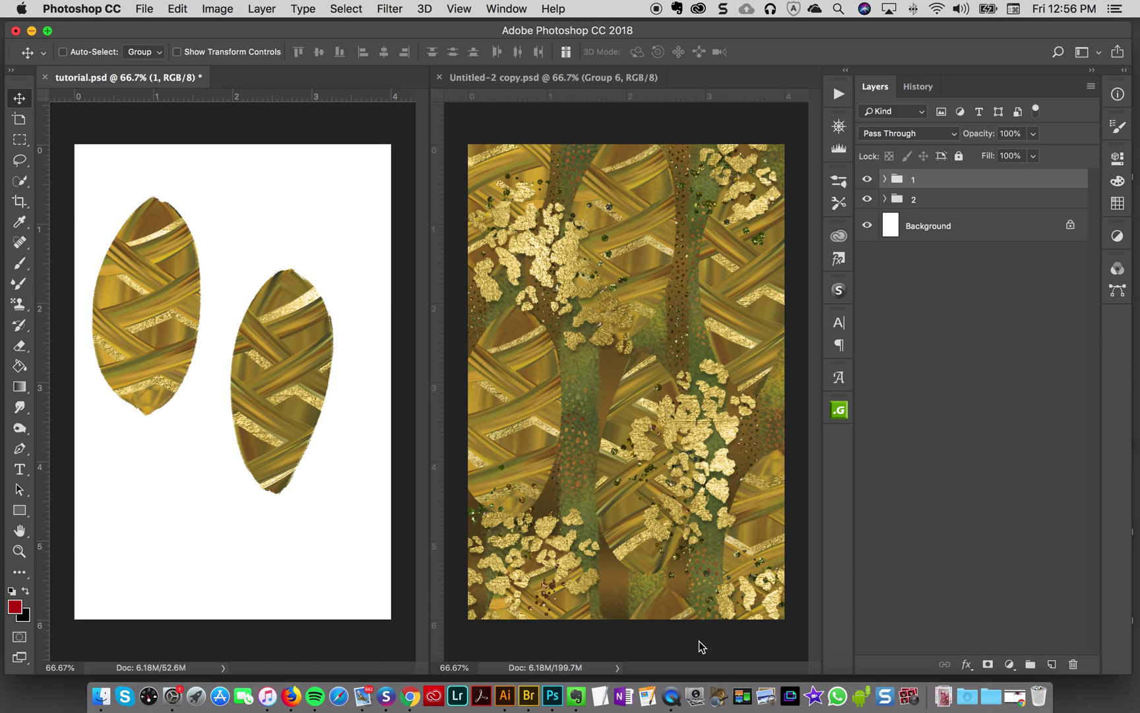
left_click_drag(134, 264, 106, 188)
left_click(995, 200)
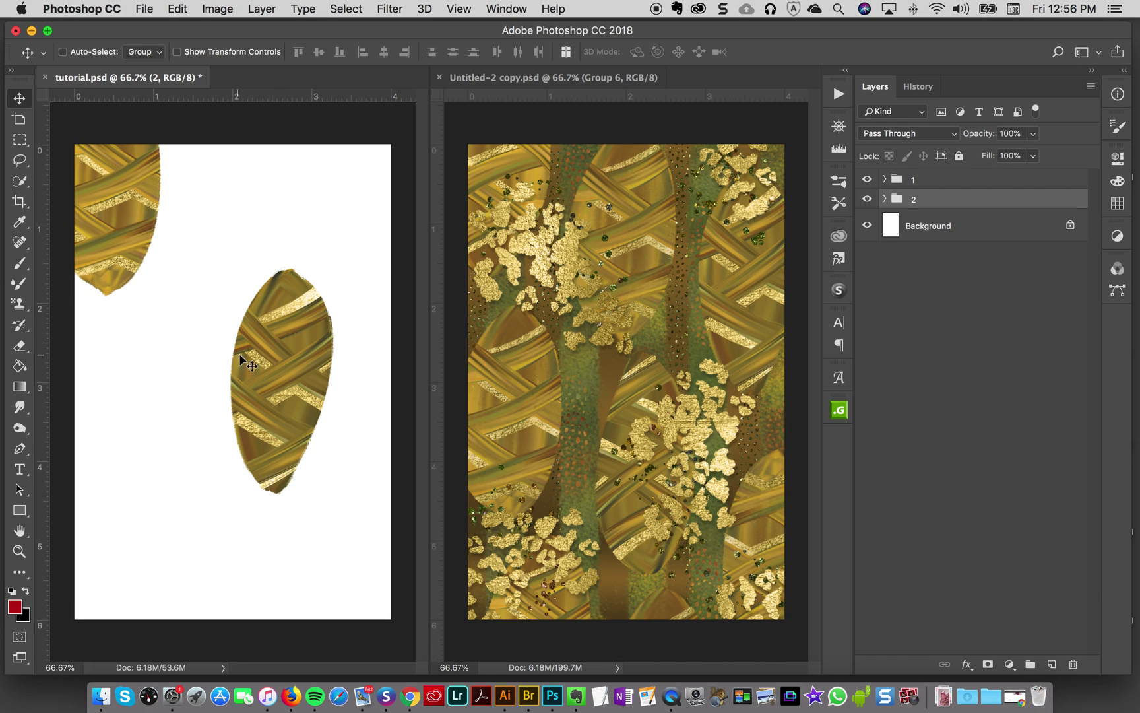
left_click_drag(249, 291, 220, 215)
- Duplicate leaf group 1 and place the copy near the canvas's upper-right corner, beside leaf 2
left_click_drag(991, 180, 1082, 663)
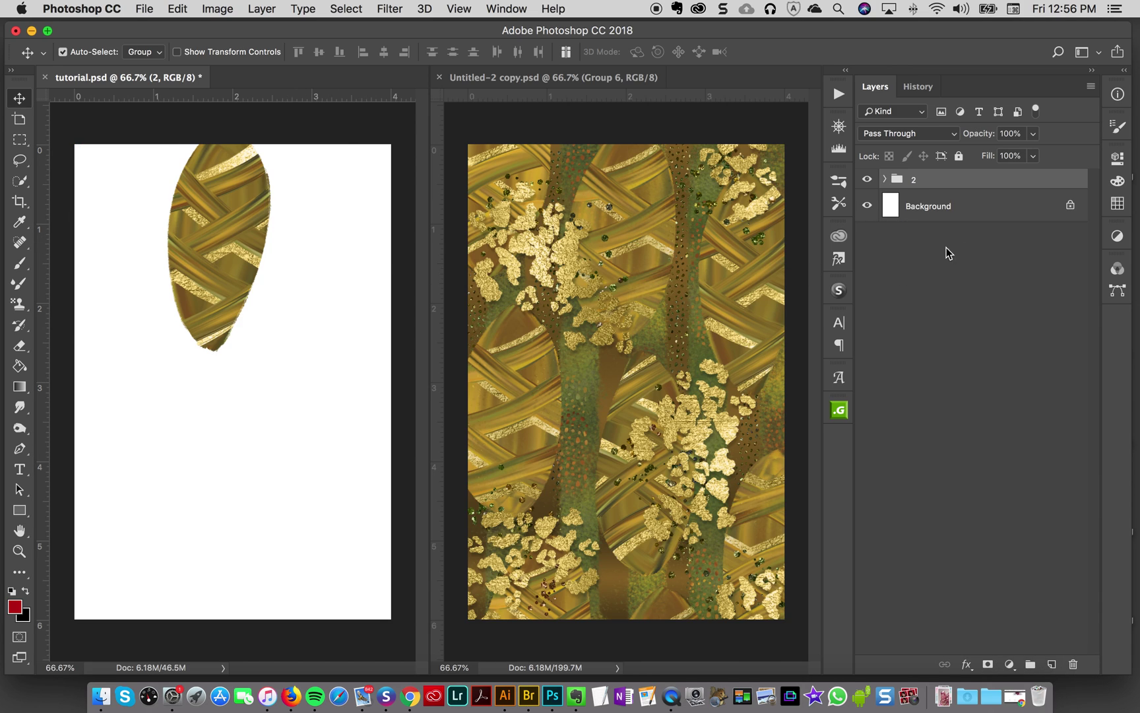
key("super+z")
left_click_drag(983, 184, 1050, 663)
left_click_drag(278, 254, 333, 298)
- Shift the three leaf groups slightly right together and duplicate them as a second row lower on the canvas, offset to the left
left_click(940, 221, "shift")
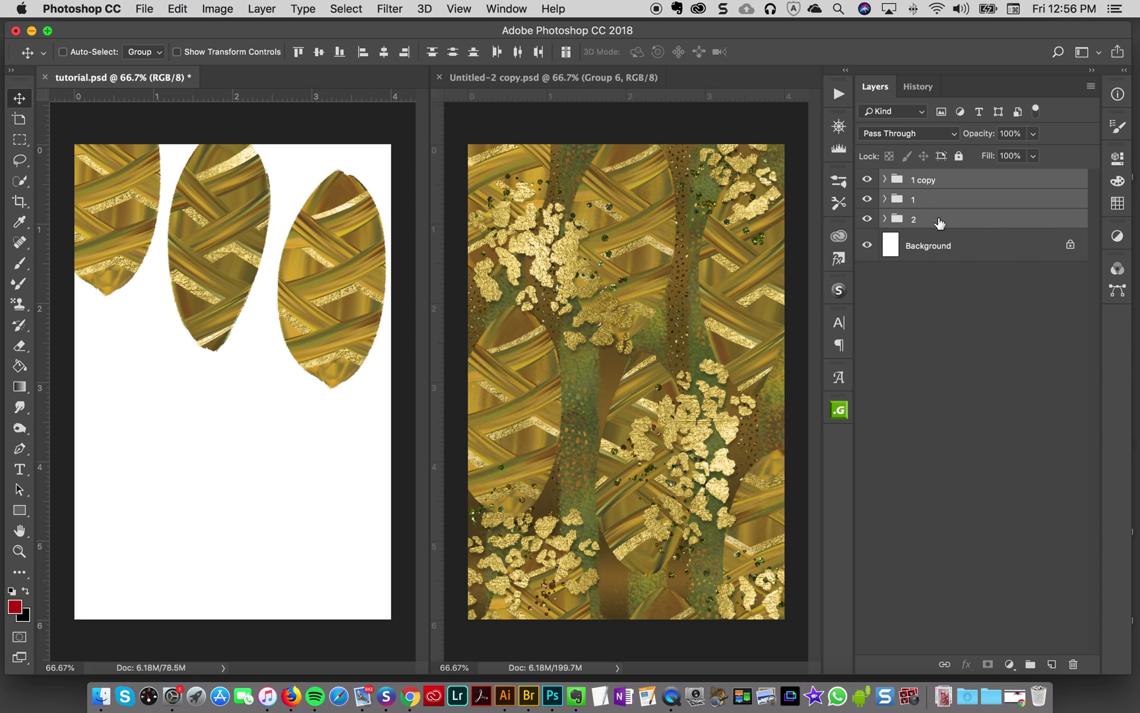
left_click_drag(274, 269, 291, 271)
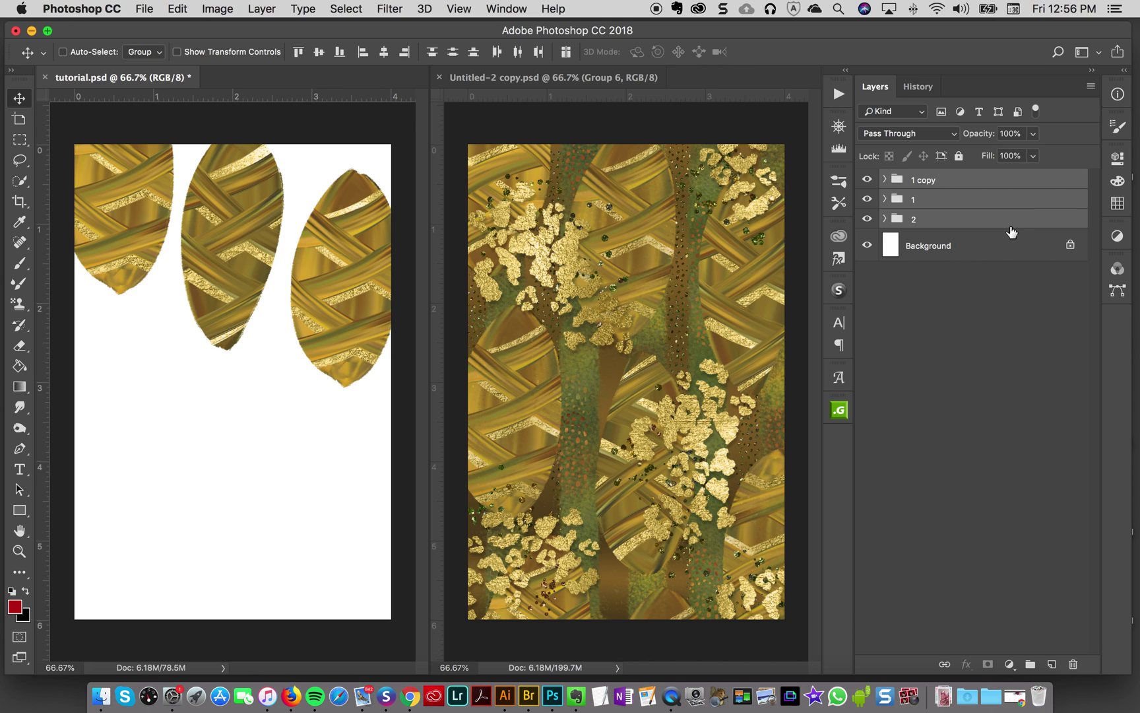
left_click_drag(1020, 227, 1052, 664)
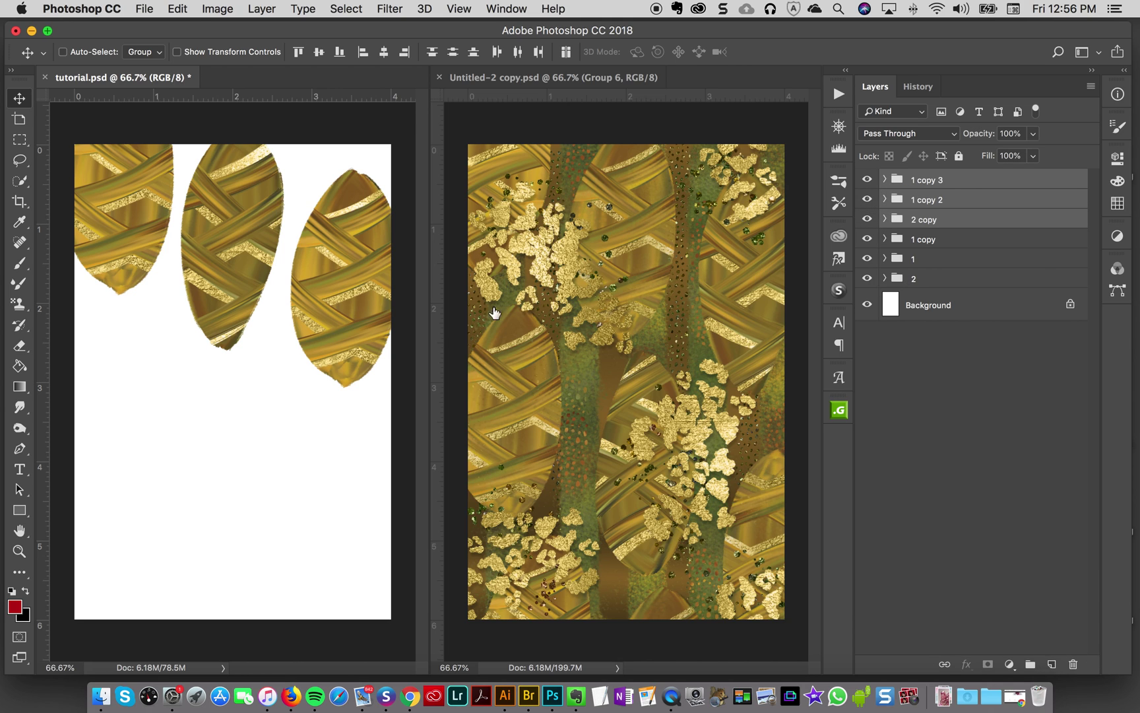
left_click_drag(240, 247, 126, 435)
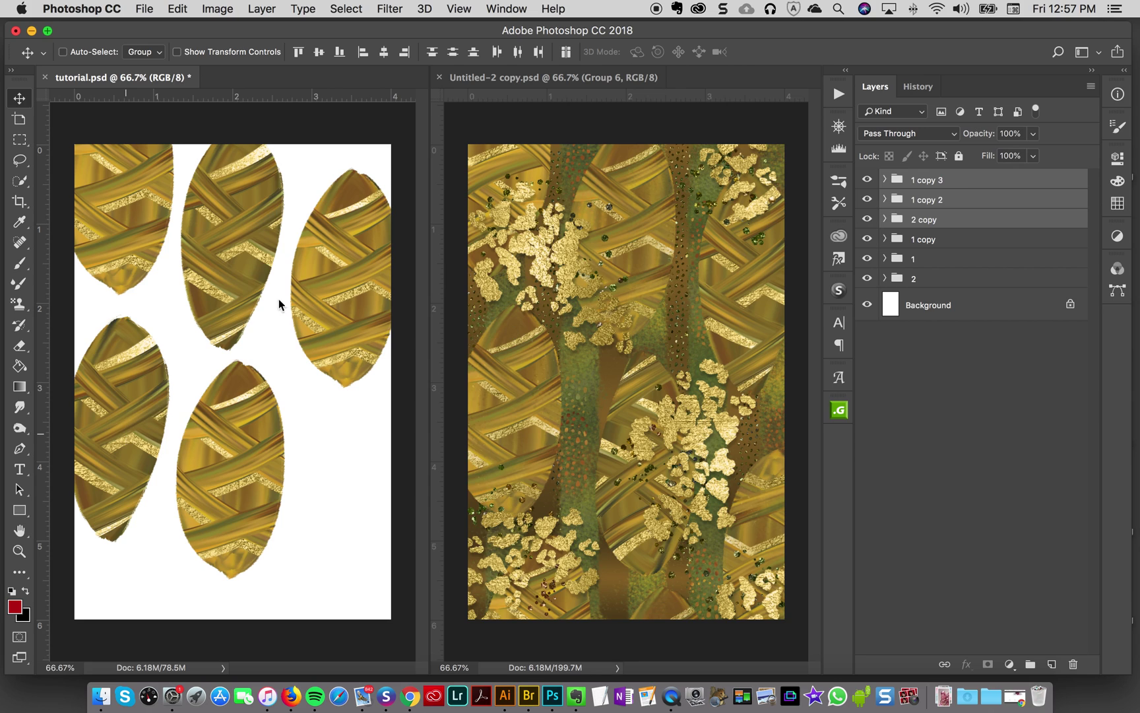
- Duplicate group 2 copy to the stack's top, place it on the canvas's lower-right edge, and nudge the middle leaf down and right
left_click(990, 224)
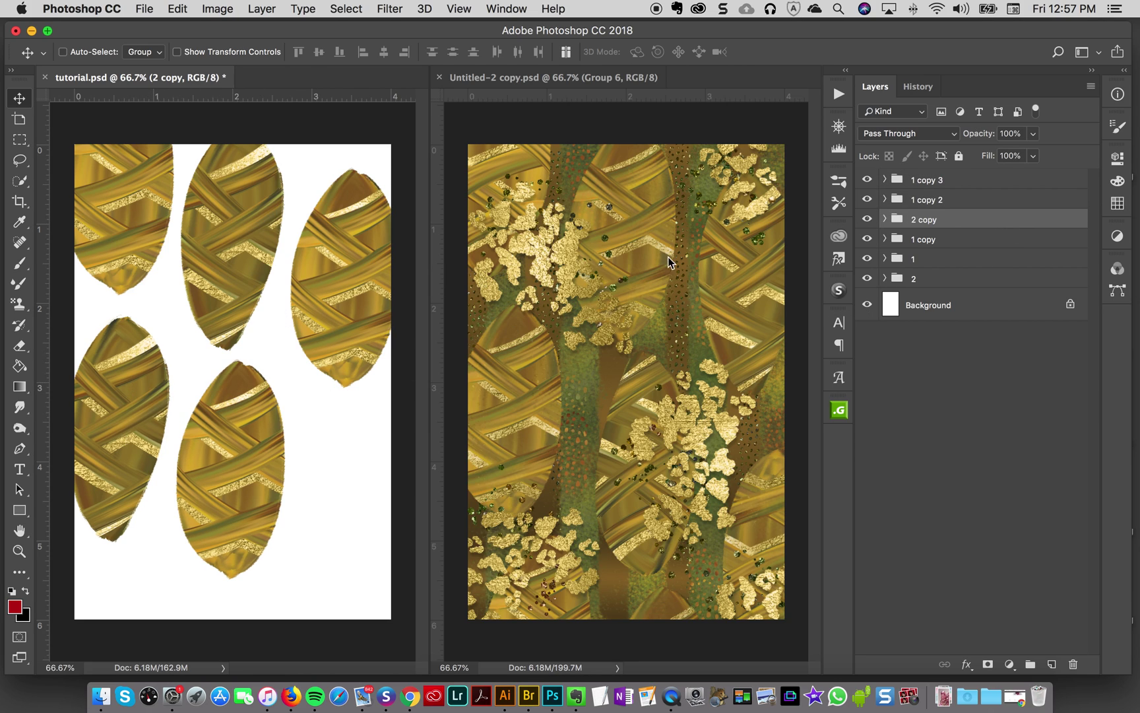
left_click(866, 219)
left_click(866, 219)
left_click_drag(953, 224, 1050, 660)
left_click_drag(954, 221, 954, 170)
left_click_drag(103, 406, 353, 509)
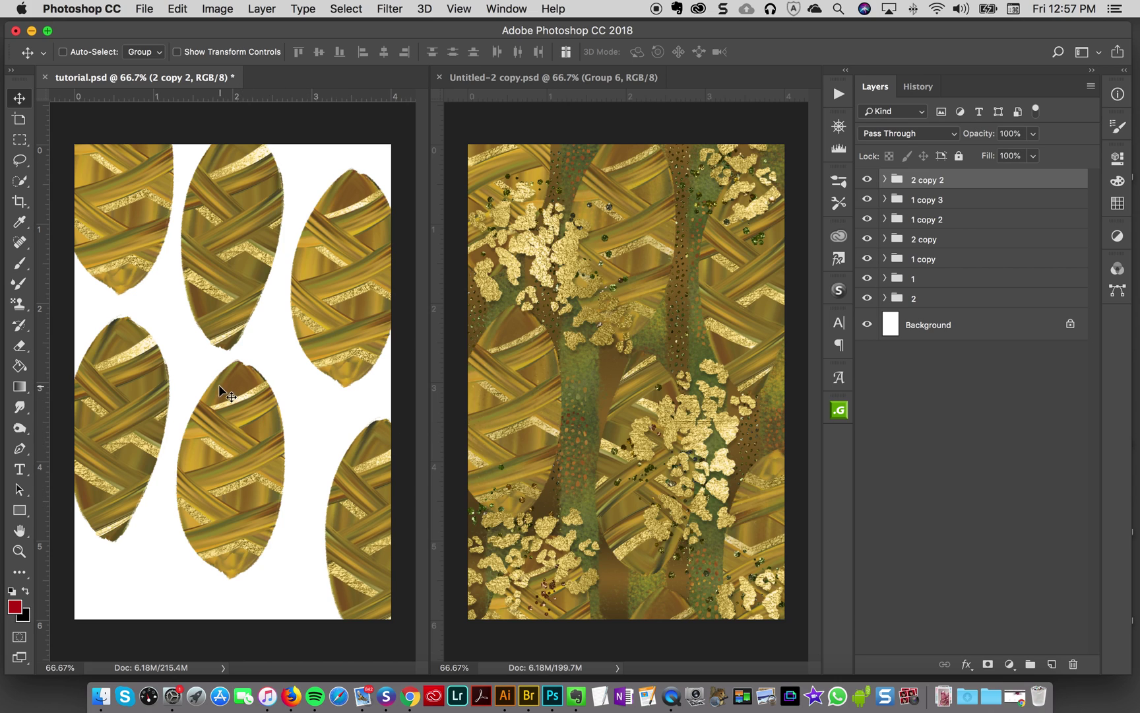
left_click(78, 54)
mouse_move(228, 458)
left_mouse_down()
mouse_move(246, 473)
mouse_move(234, 461)
left_mouse_up()
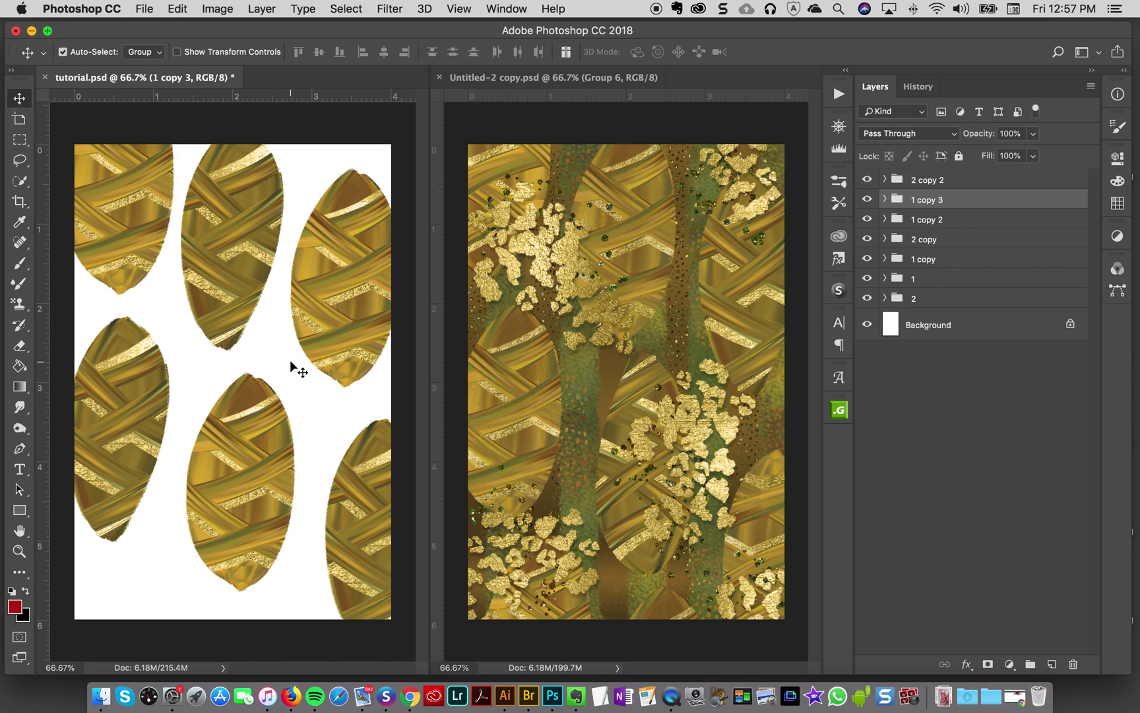
- Duplicate leaf groups 1 and 2 and space the copies along the canvas's lower edge, clear of the leaves above
left_click(136, 207)
left_click(957, 302, "shift")
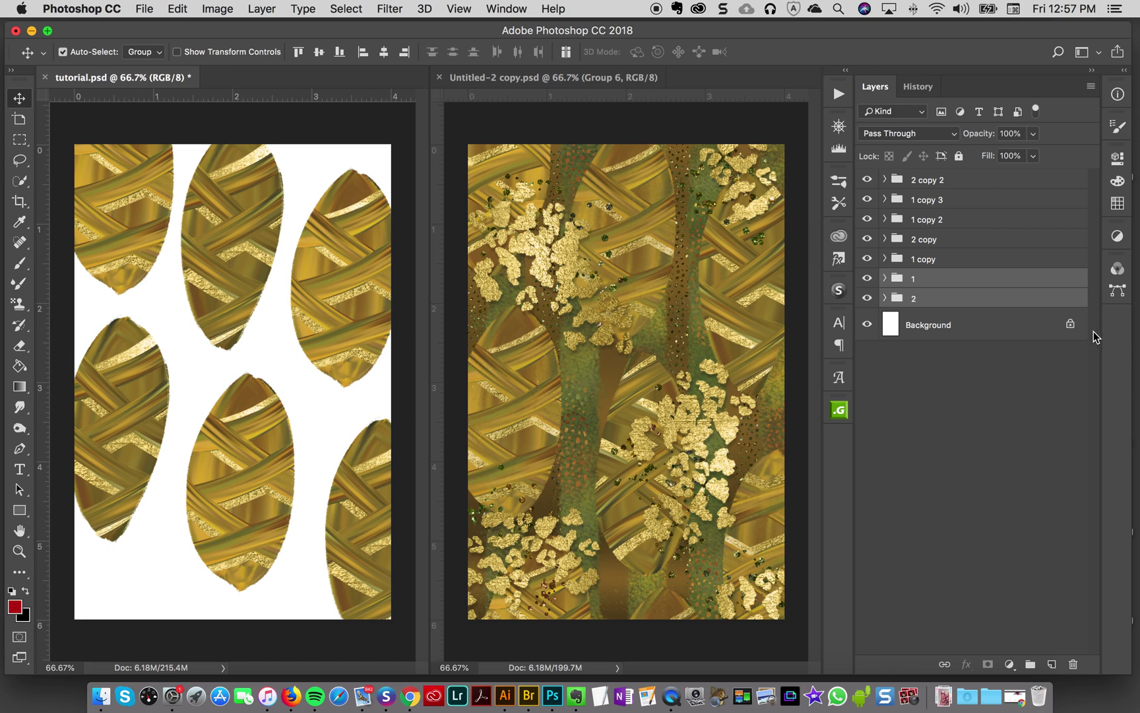
left_click_drag(1027, 304, 1052, 663)
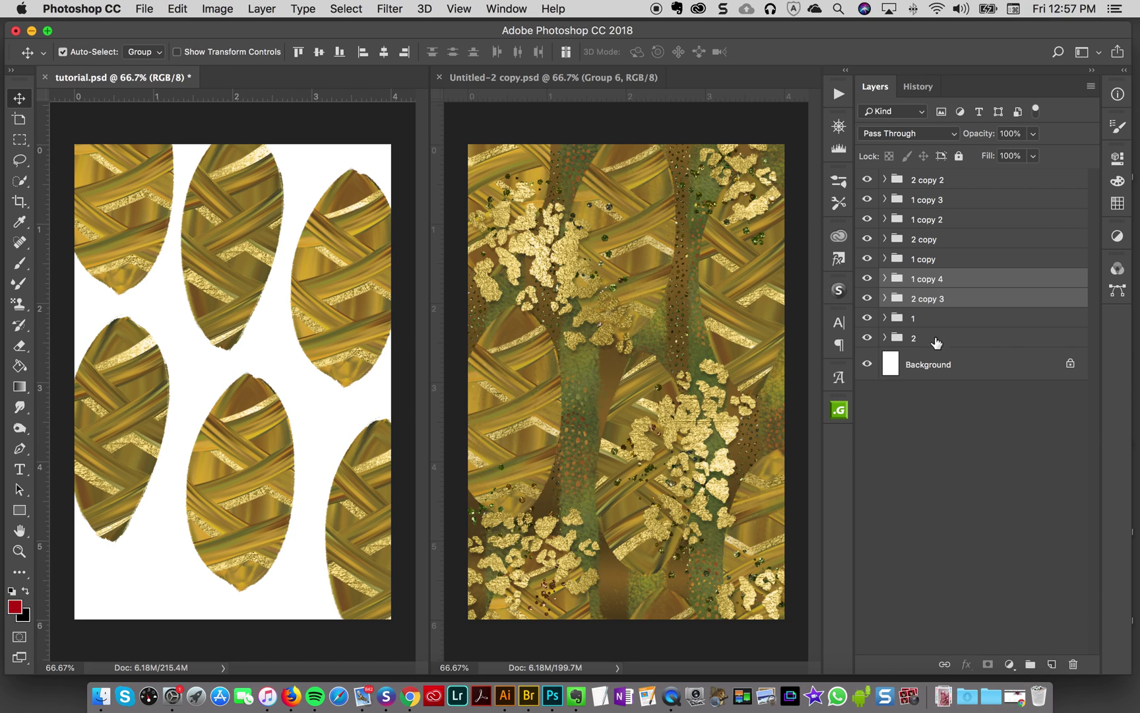
left_click_drag(231, 410, 267, 625)
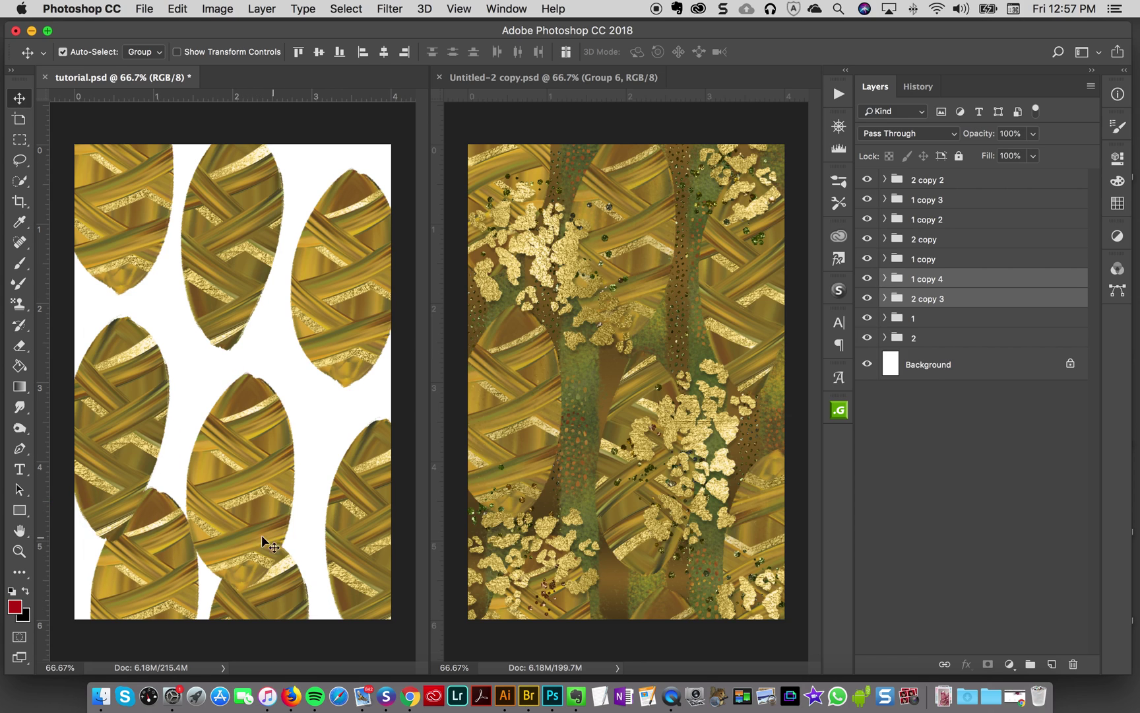
left_click_drag(160, 570, 155, 594)
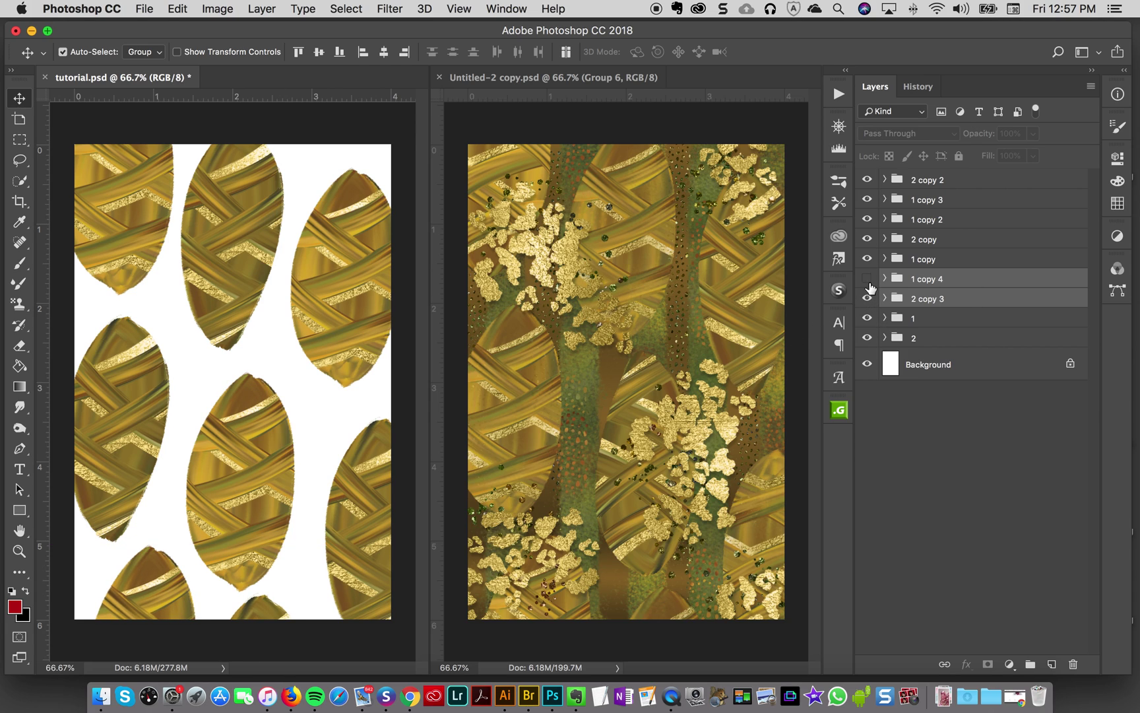
left_click(968, 300)
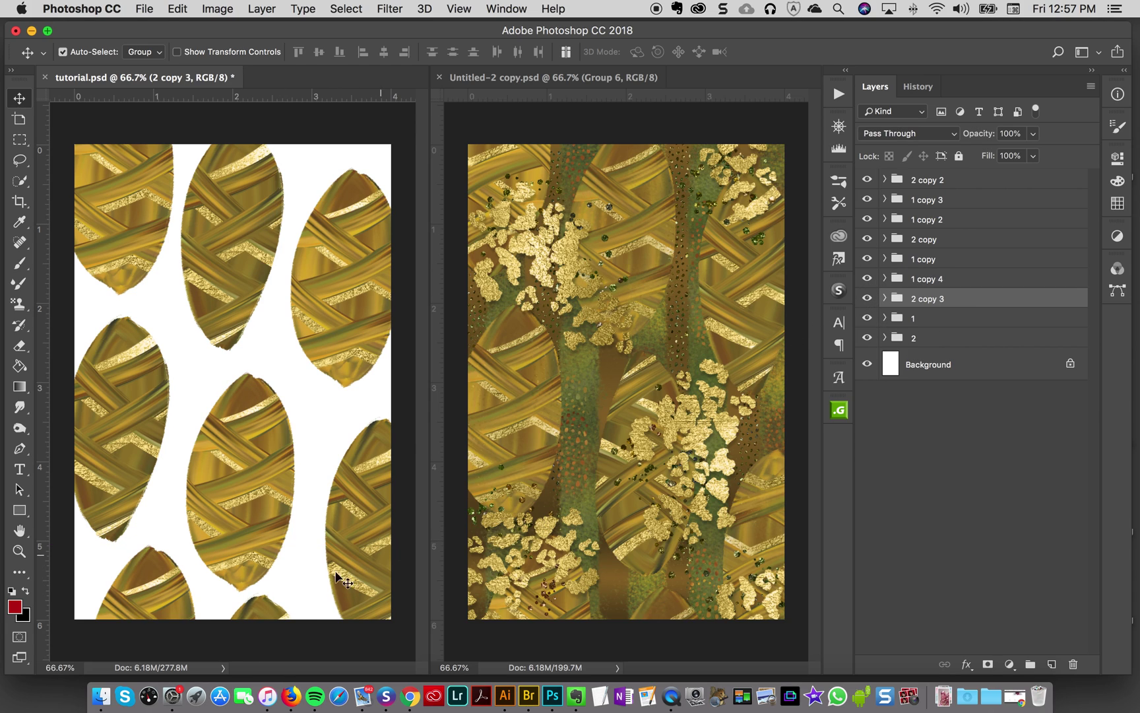
left_click_drag(265, 597, 288, 597)
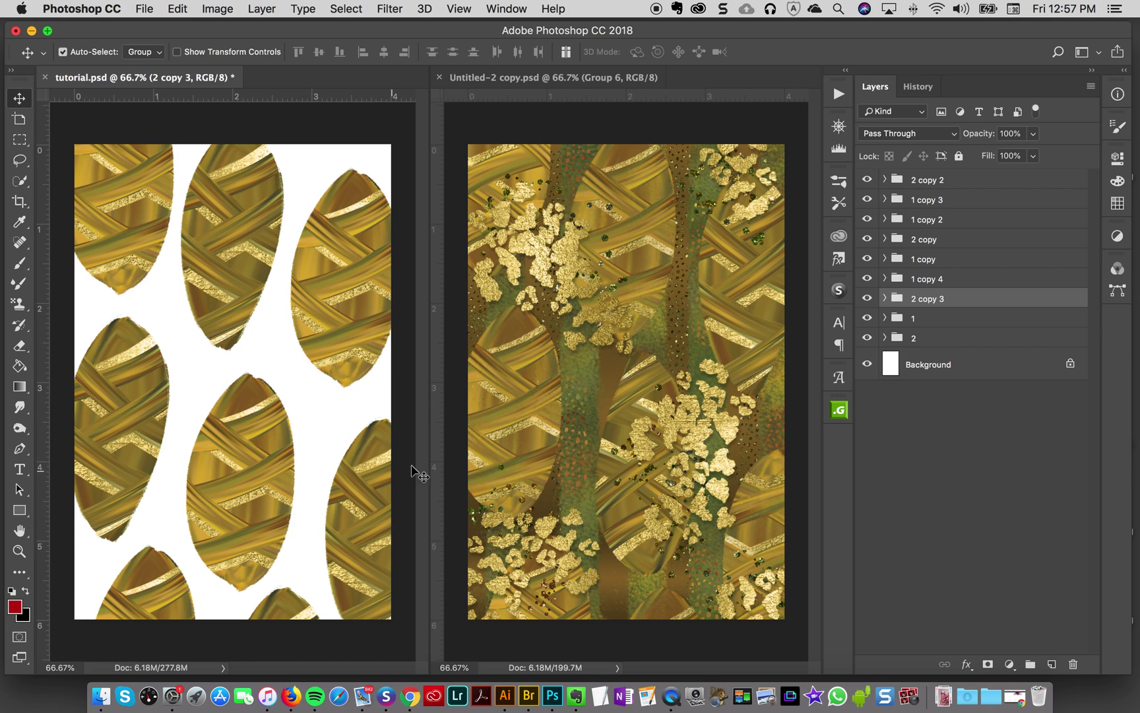
- Add a new layer directly above the Background and collect all the leaf groups into one group named "leaves"
left_click(981, 368)
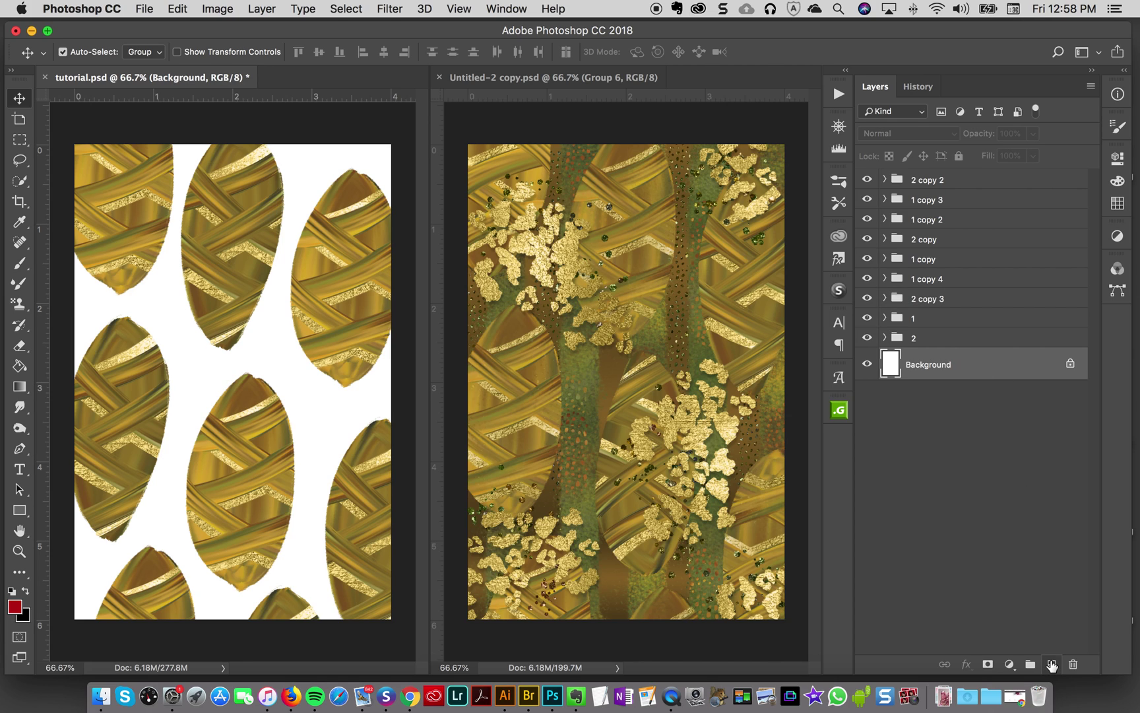
left_click(1050, 663)
left_click(950, 343)
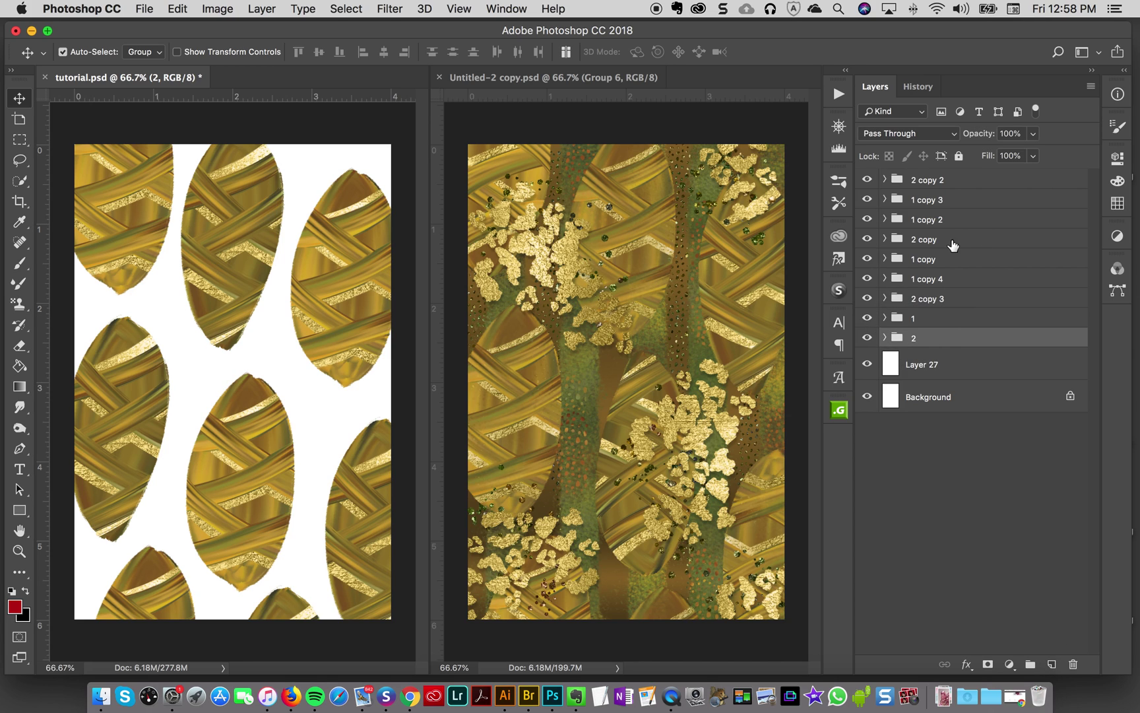
left_click(974, 184, "shift")
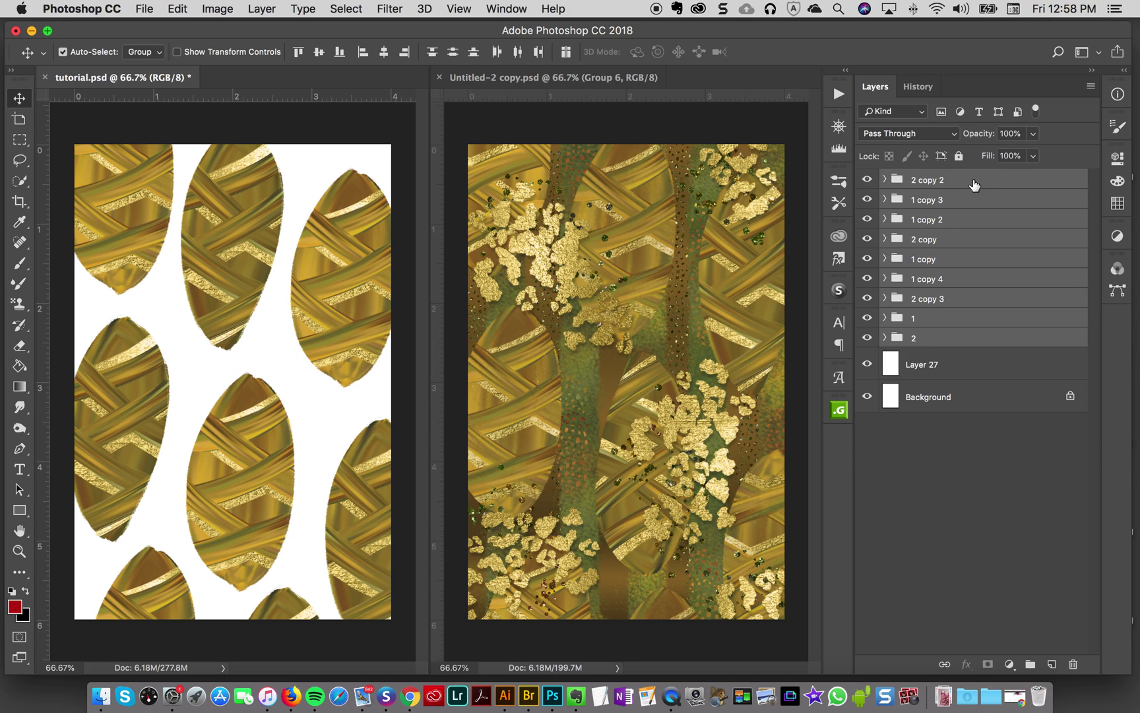
key("super+g")
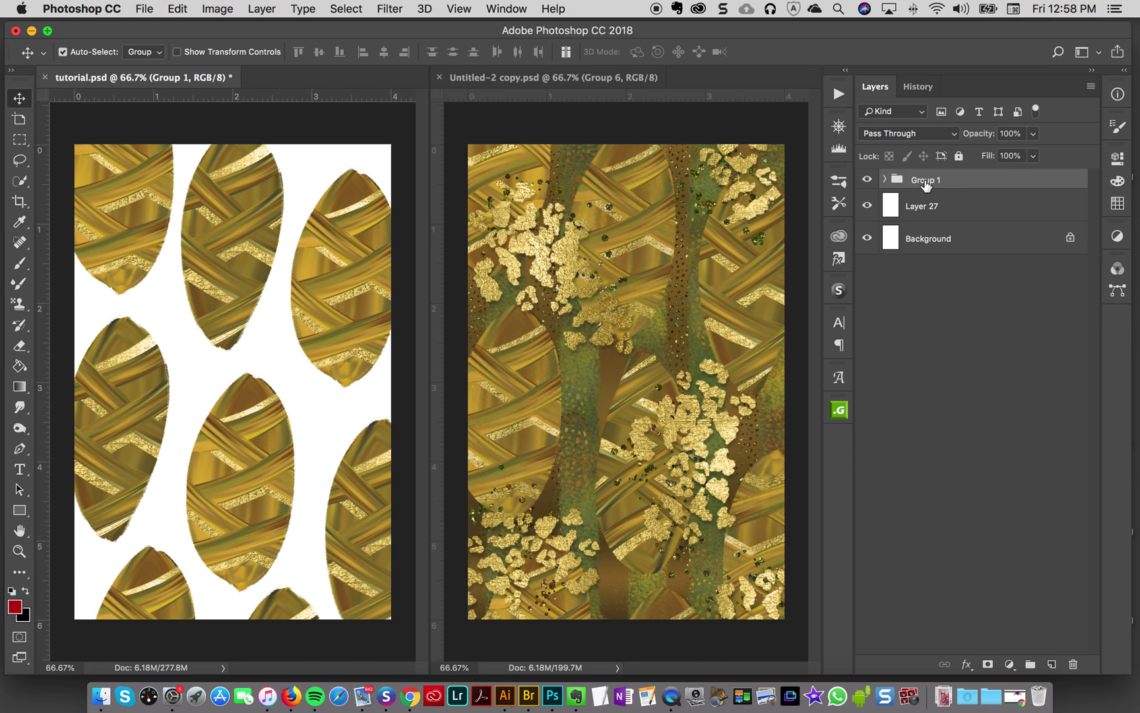
double_click(926, 180)
type("leaves")
key("Return")
- Fill Layer 27 with the brown (#896024) sampled from the tip of the upper-right leaf
left_click(917, 204)
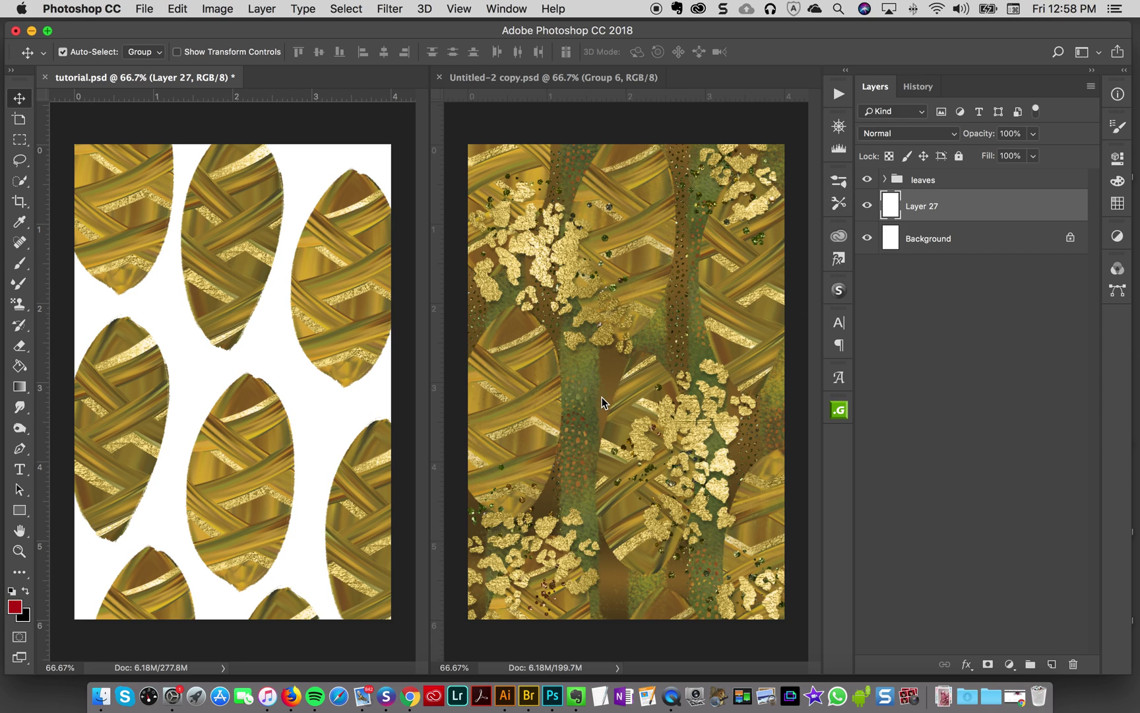
left_click(20, 222)
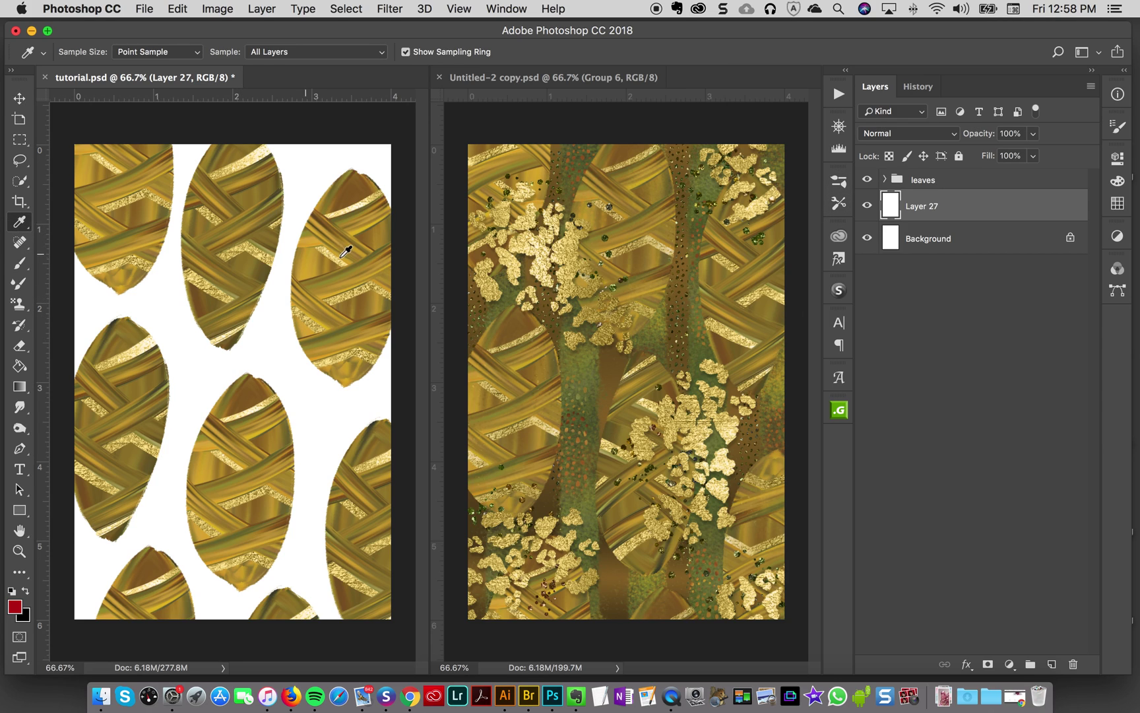
left_click(360, 184)
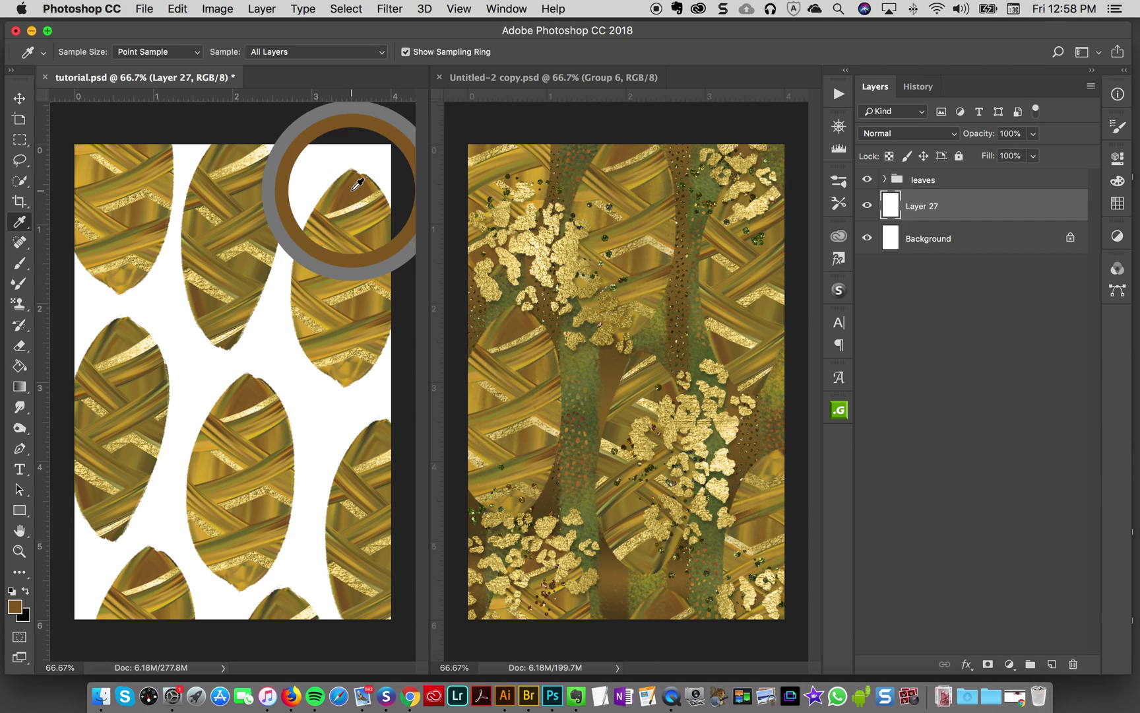
left_click(19, 365)
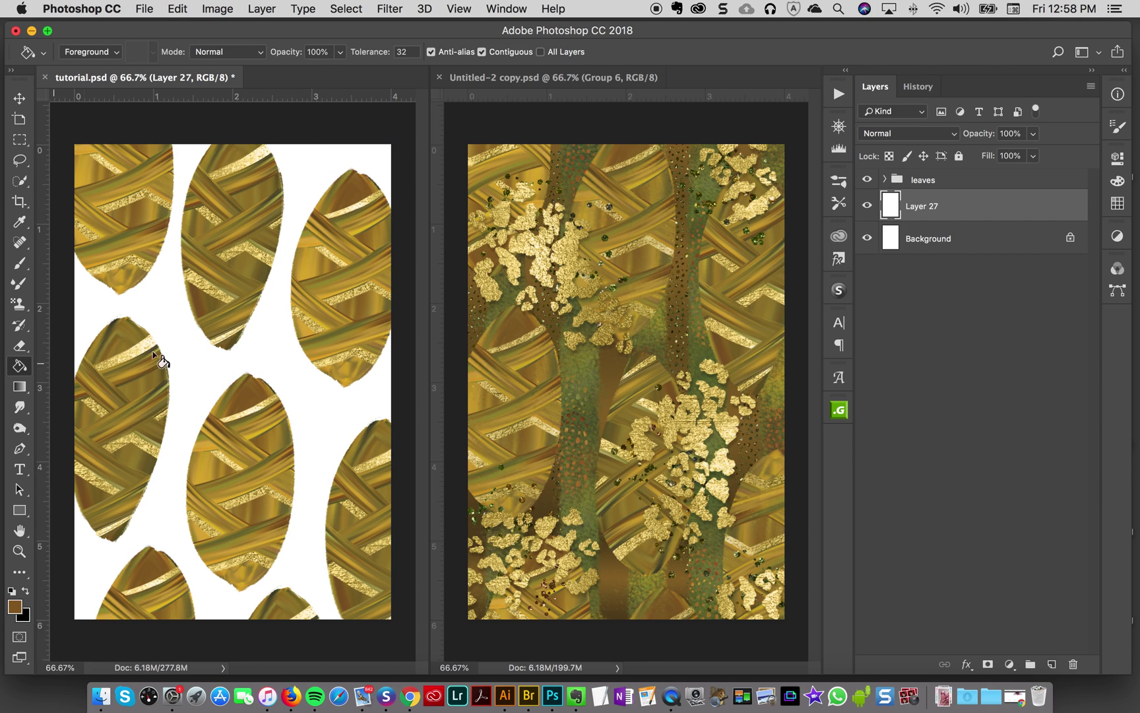
left_click(377, 547)
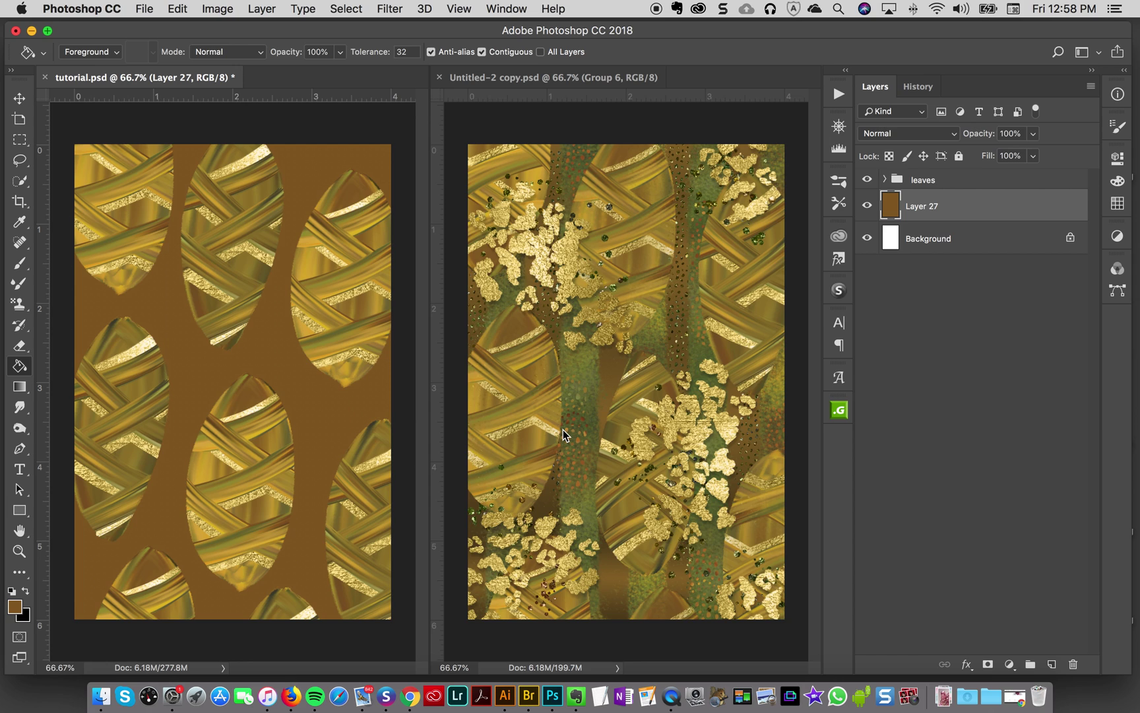
- Set the foreground colour to dark brown #4c3719 and fill a new layer above Layer 27 with it
left_click(15, 606)
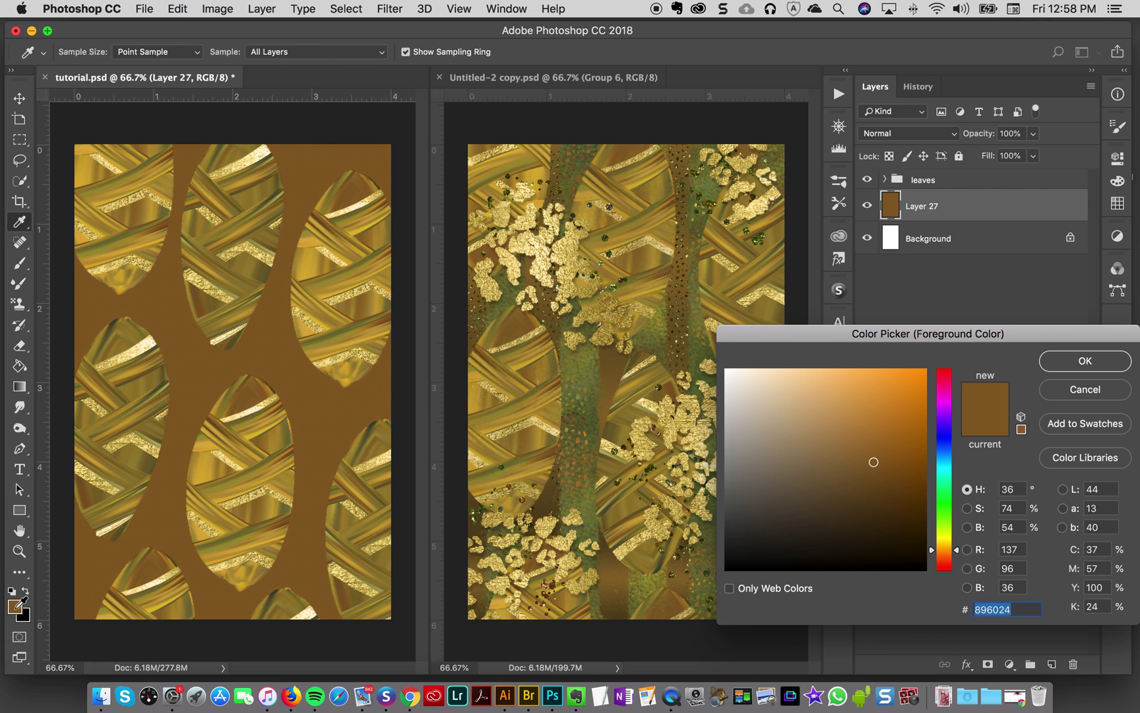
left_click_drag(862, 505, 861, 511)
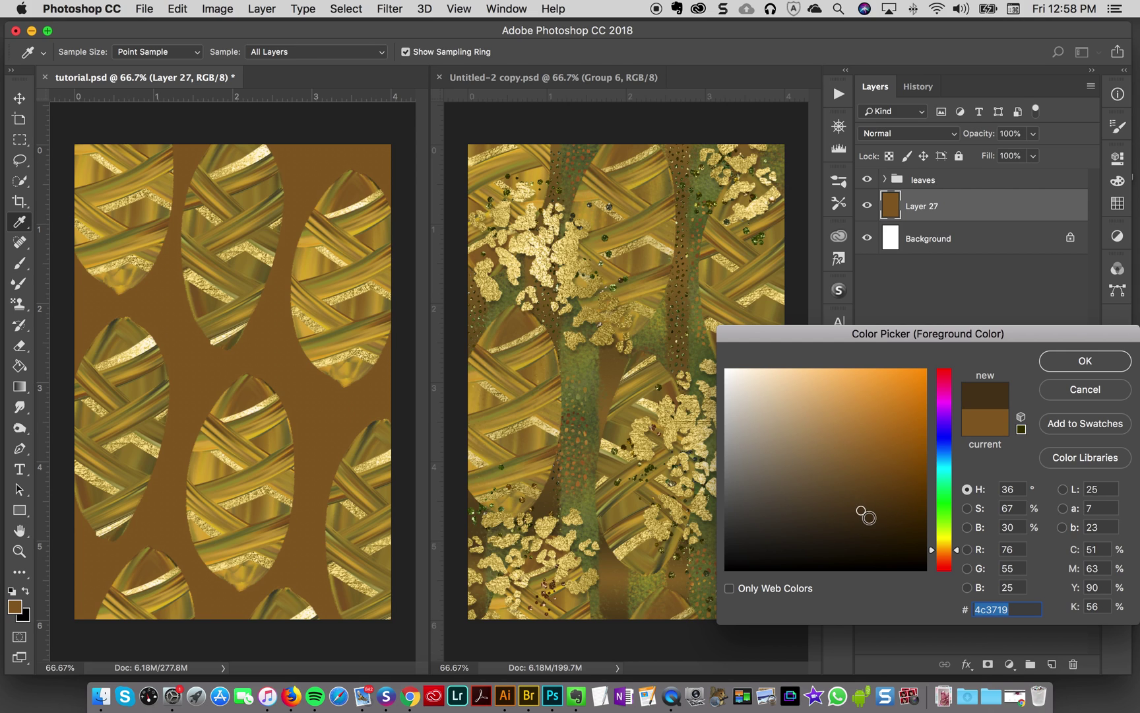
left_click(1075, 362)
key("g")
left_click(1051, 665)
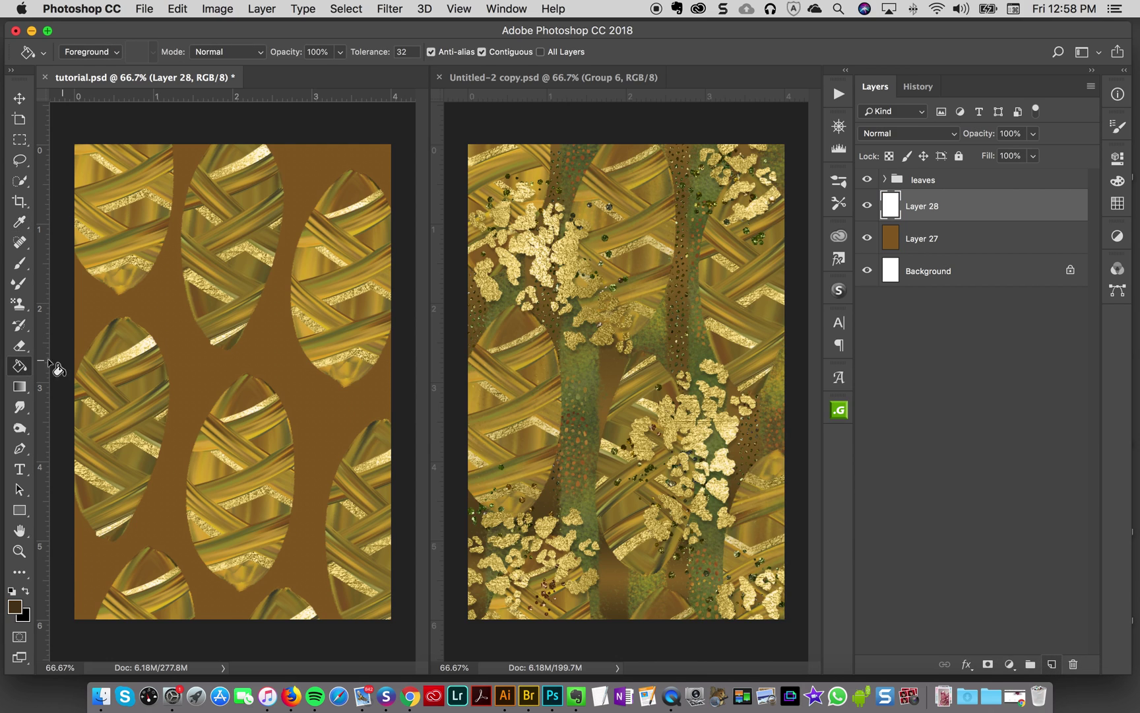
left_click(151, 306)
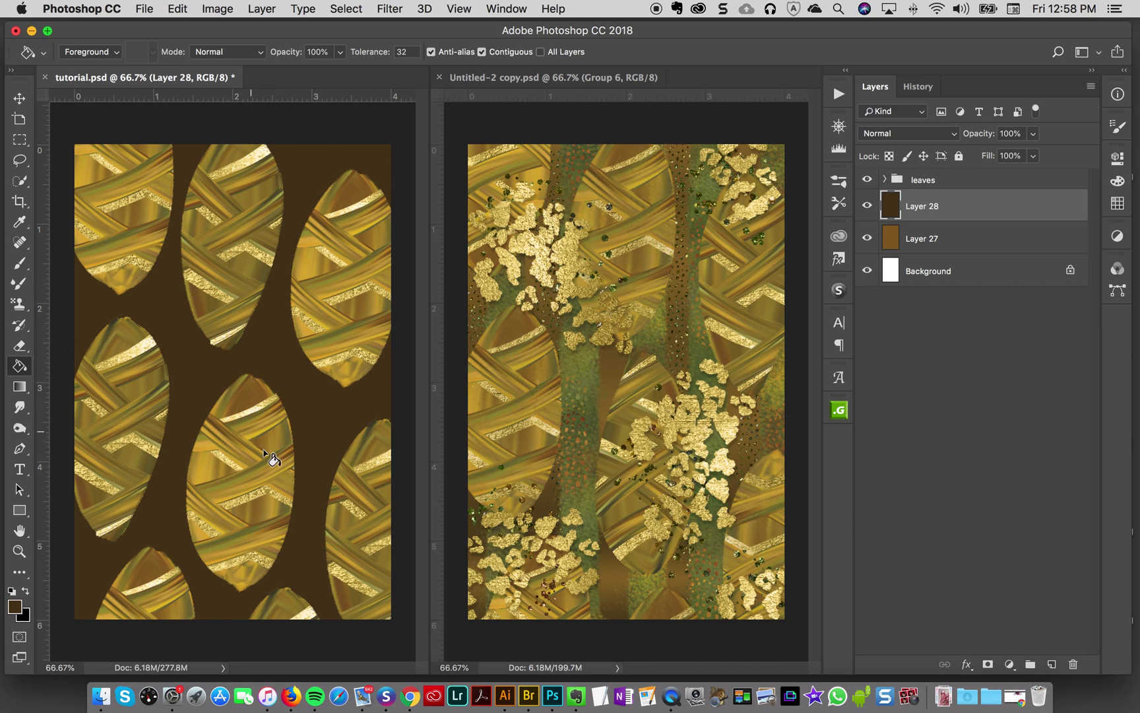
- Add a black mask to Layer 28 and set up a reflected Foreground to Transparent gradient with white as the foreground colour
left_click(988, 665, "alt")
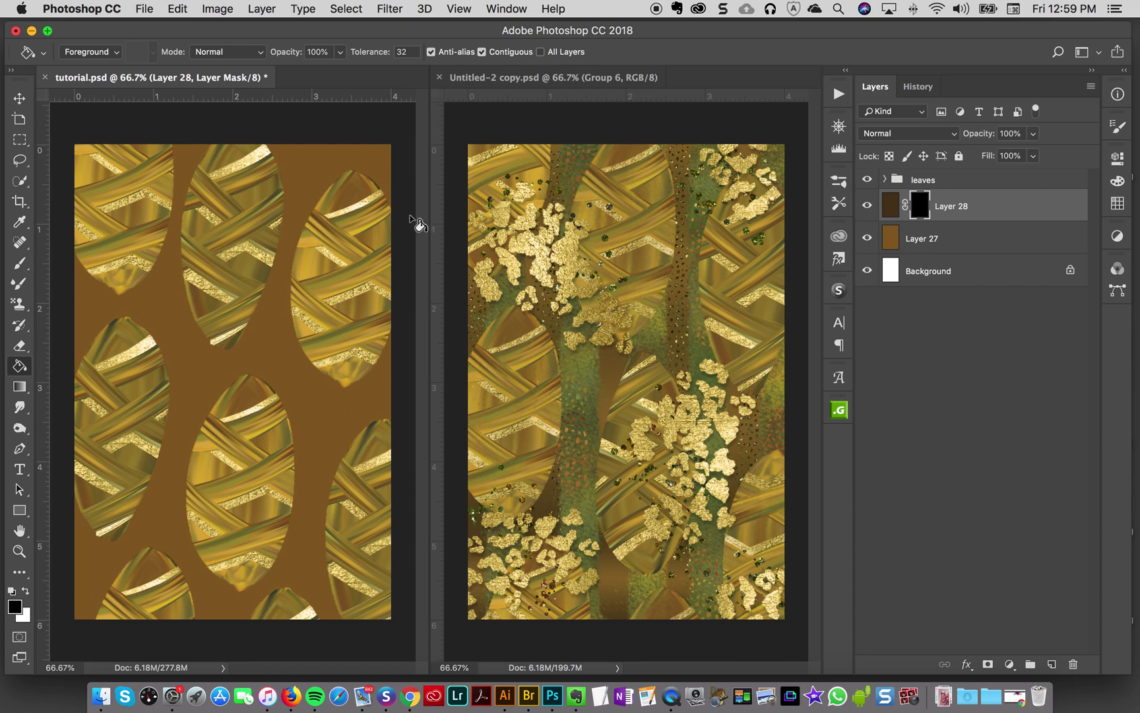
left_click(21, 388)
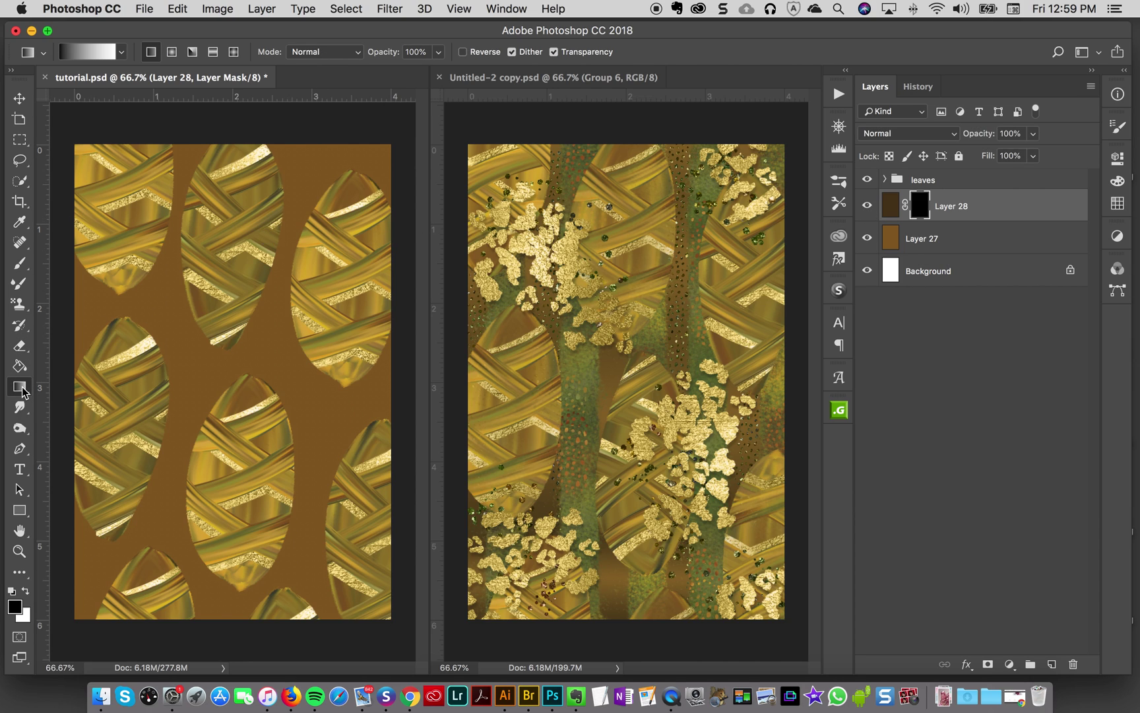
left_click(87, 52)
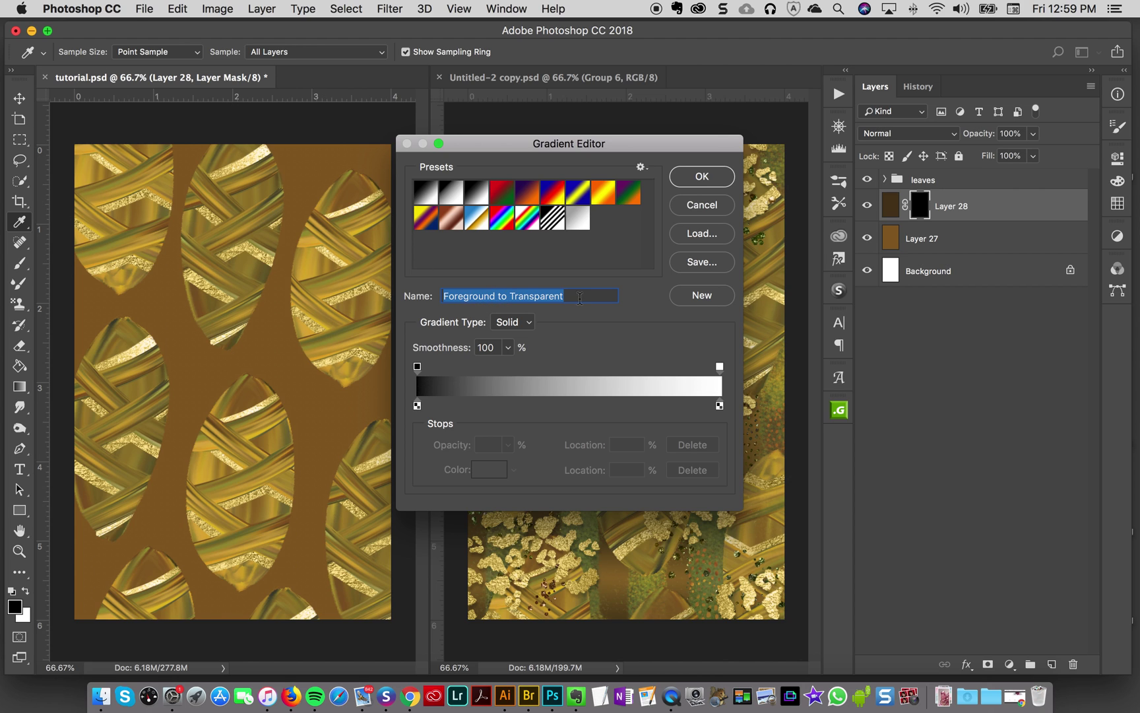
left_click(717, 180)
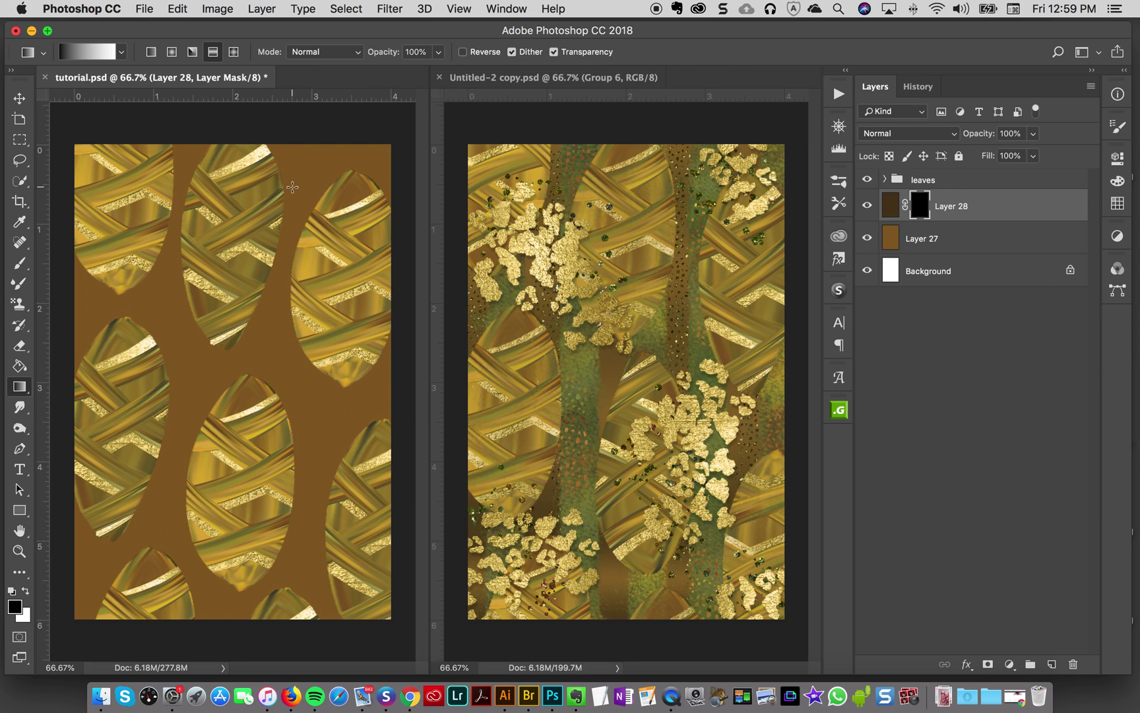
left_click(26, 591)
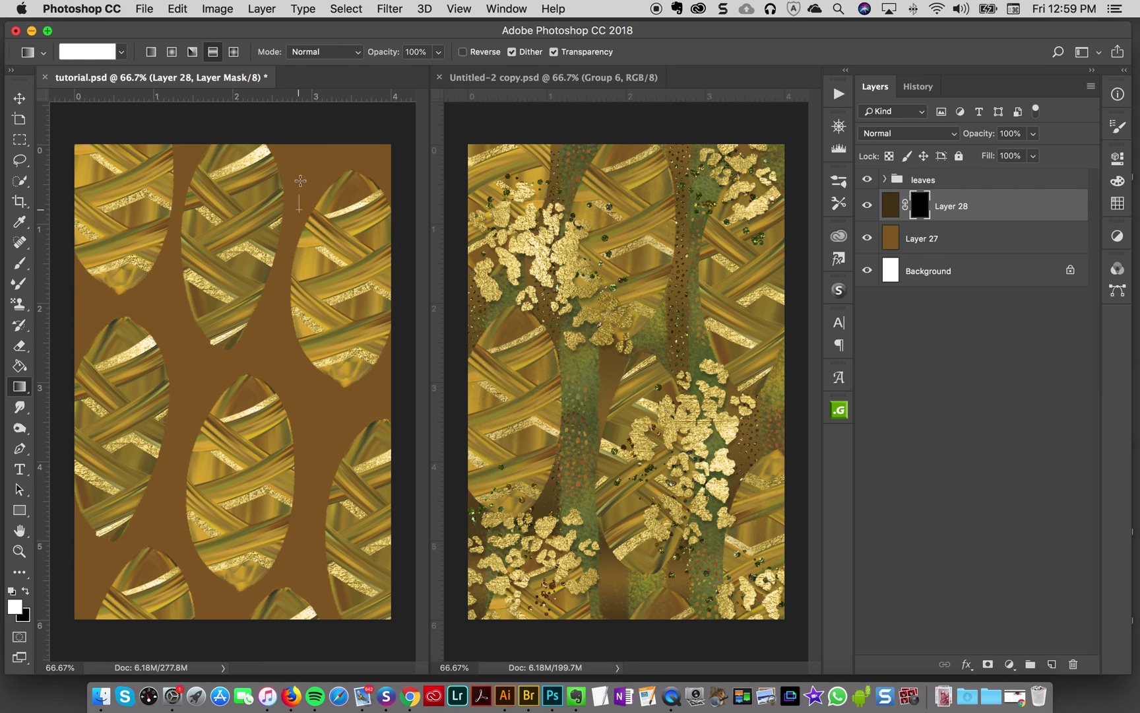
- Draw three horizontal reflected gradient bands on Layer 28's mask, across the upper, middle and lower parts of the canvas
left_click_drag(300, 183, 316, 178)
key("super+z")
left_click_drag(292, 224, 295, 156)
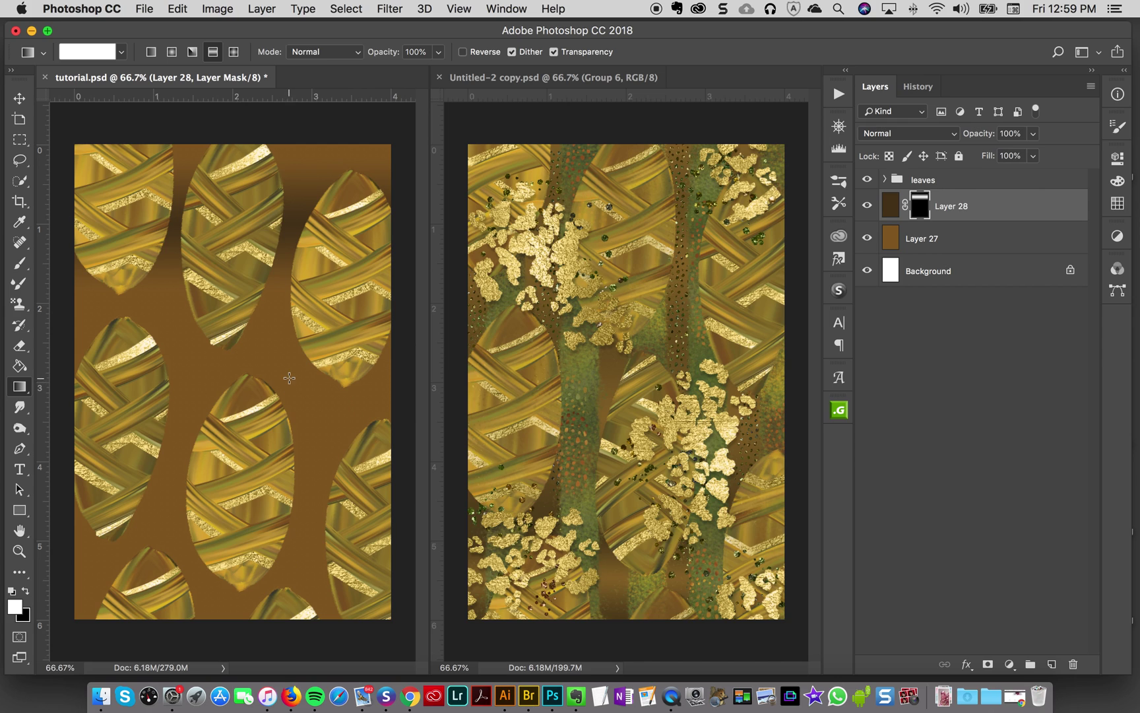
left_click_drag(286, 344, 291, 323)
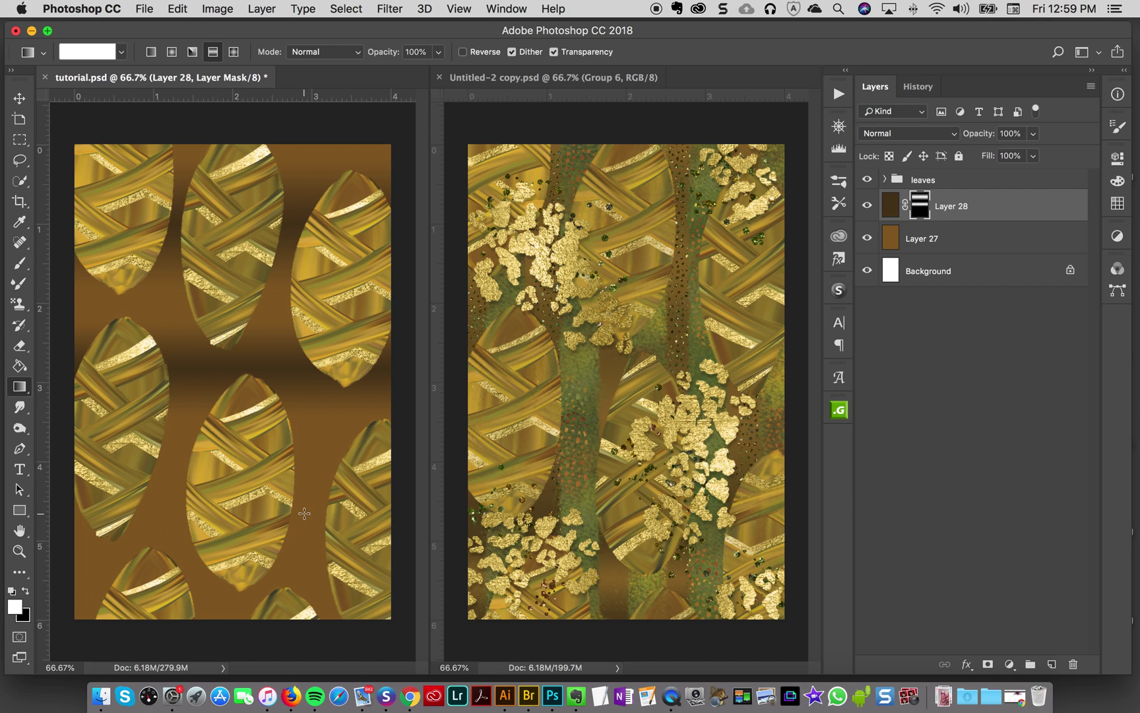
left_click_drag(305, 496, 308, 468)
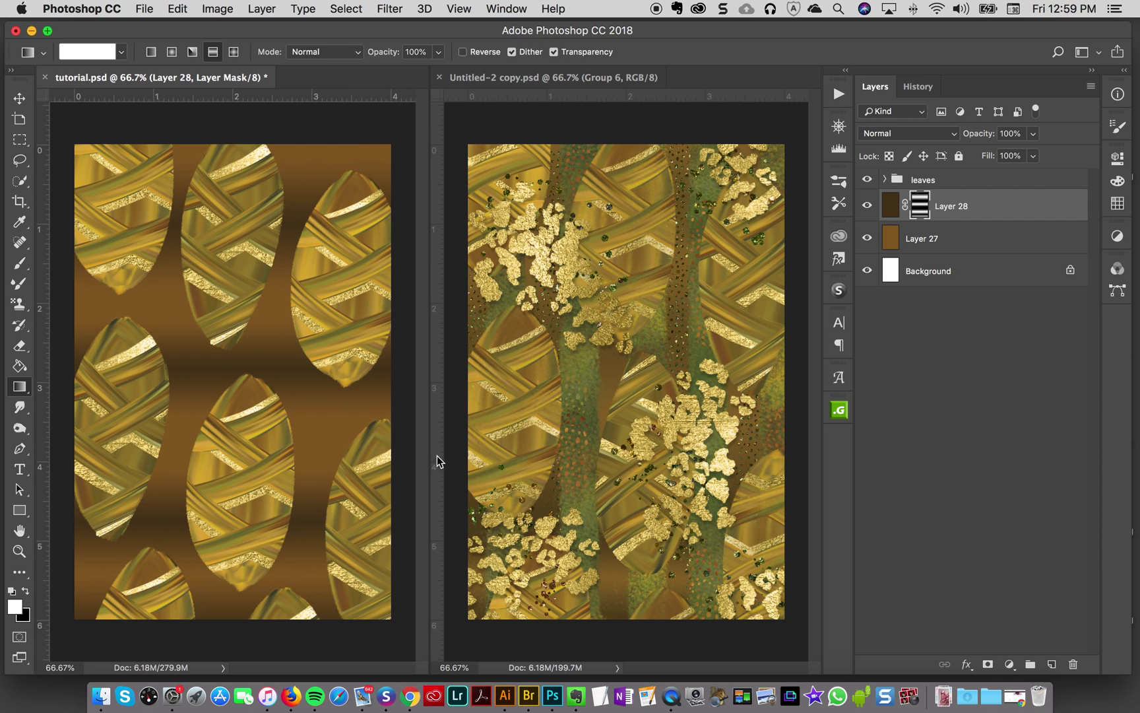
- Lower Layer 28's opacity to 63% and select the layer's fill instead of its mask
left_click(19, 97)
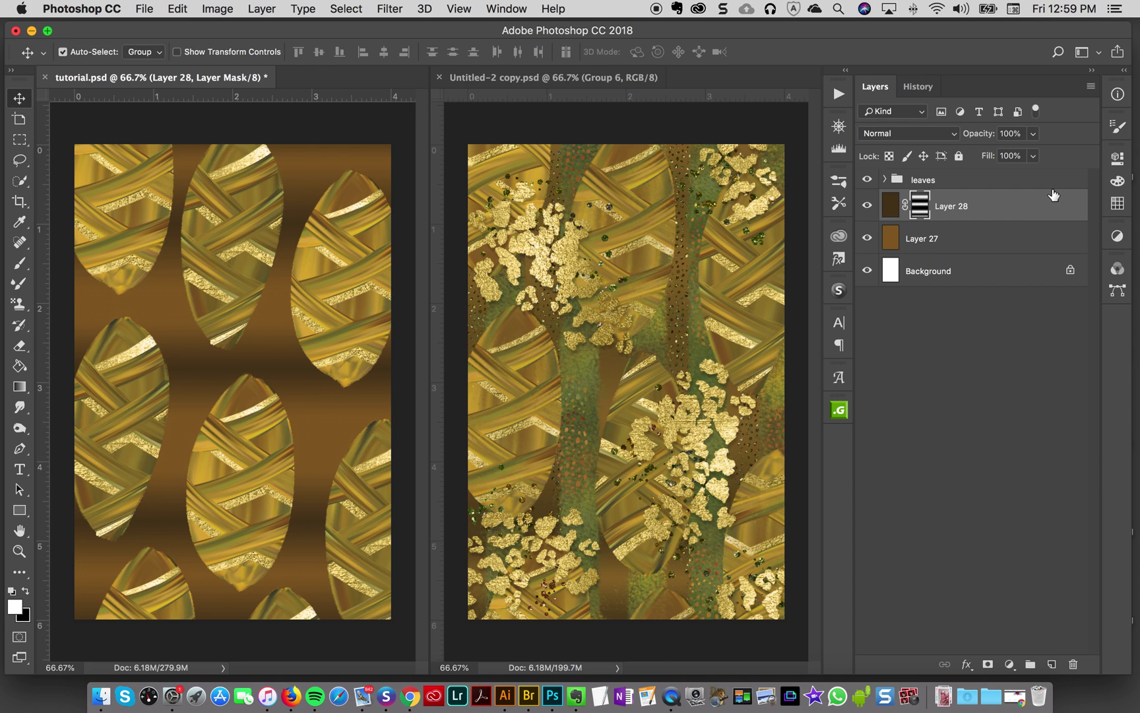
left_click(1033, 133)
left_click_drag(1036, 151, 1013, 155)
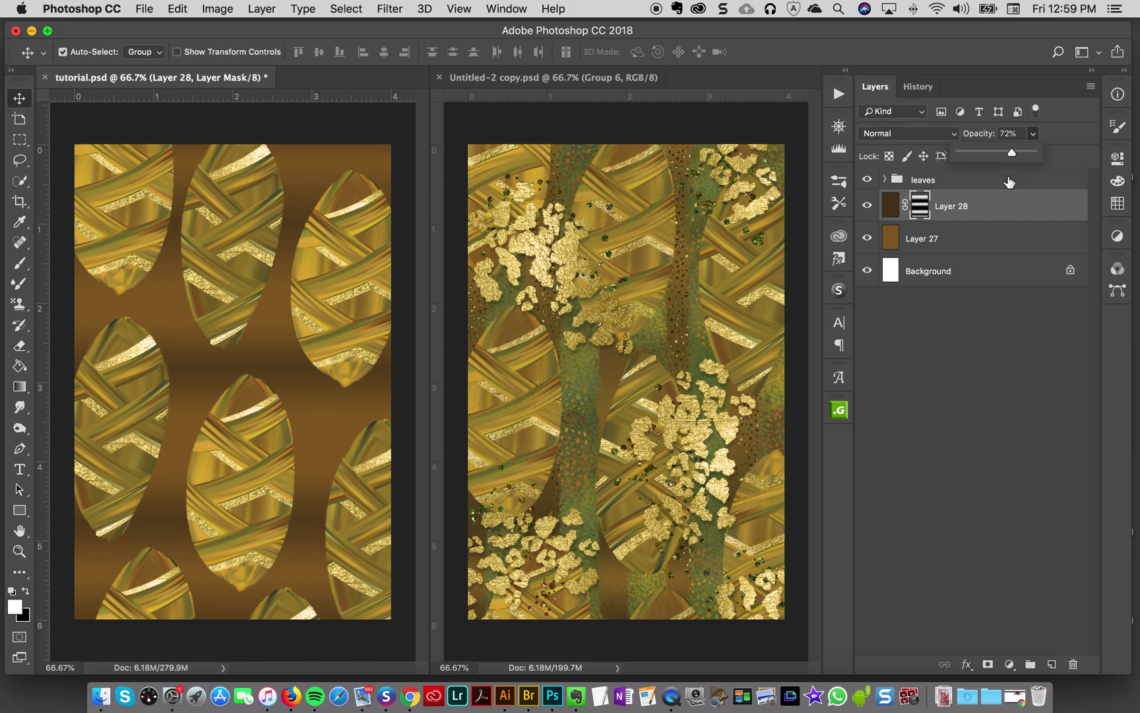
left_click(989, 250)
left_click(992, 217)
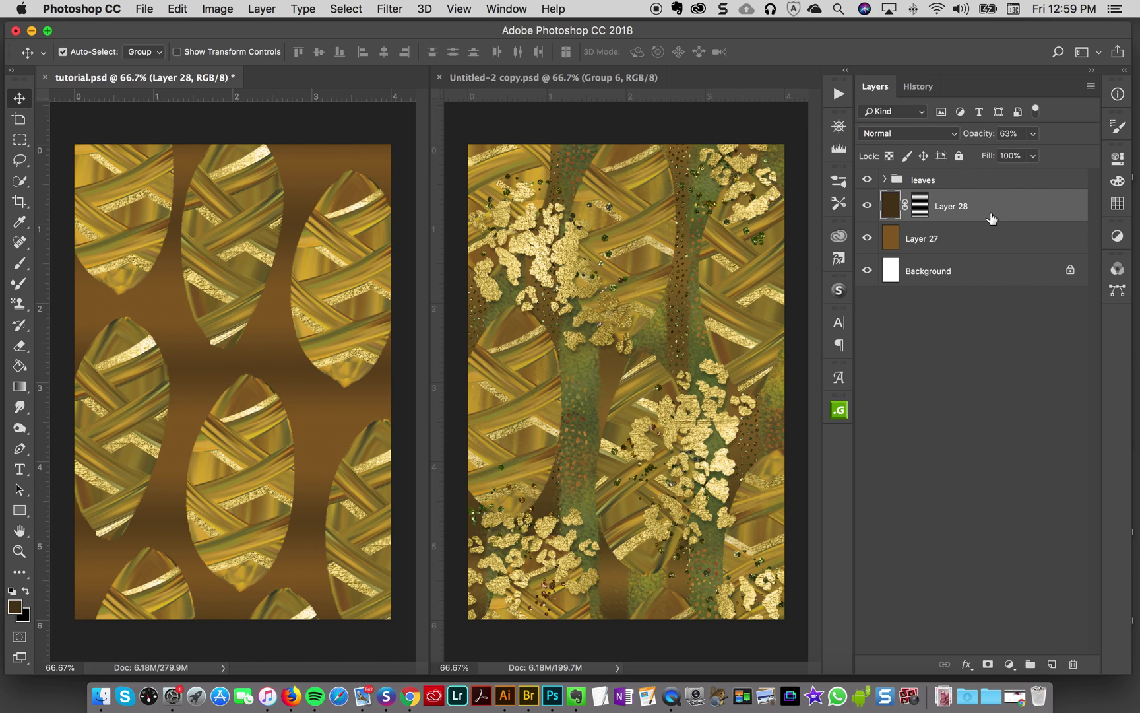
- Add a new layer above Layer 28 and choose the 42 Impressionist CreatorsCoutureTM brush for the Pattern Stamp tool
left_click(1054, 664)
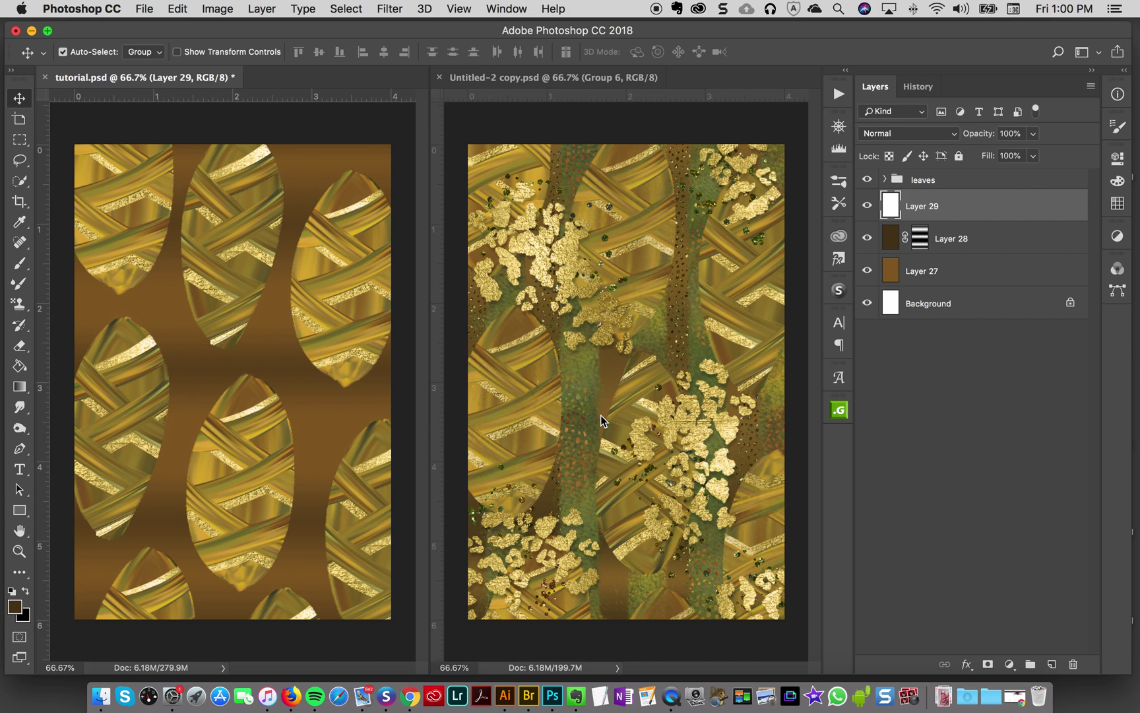
left_click(19, 305)
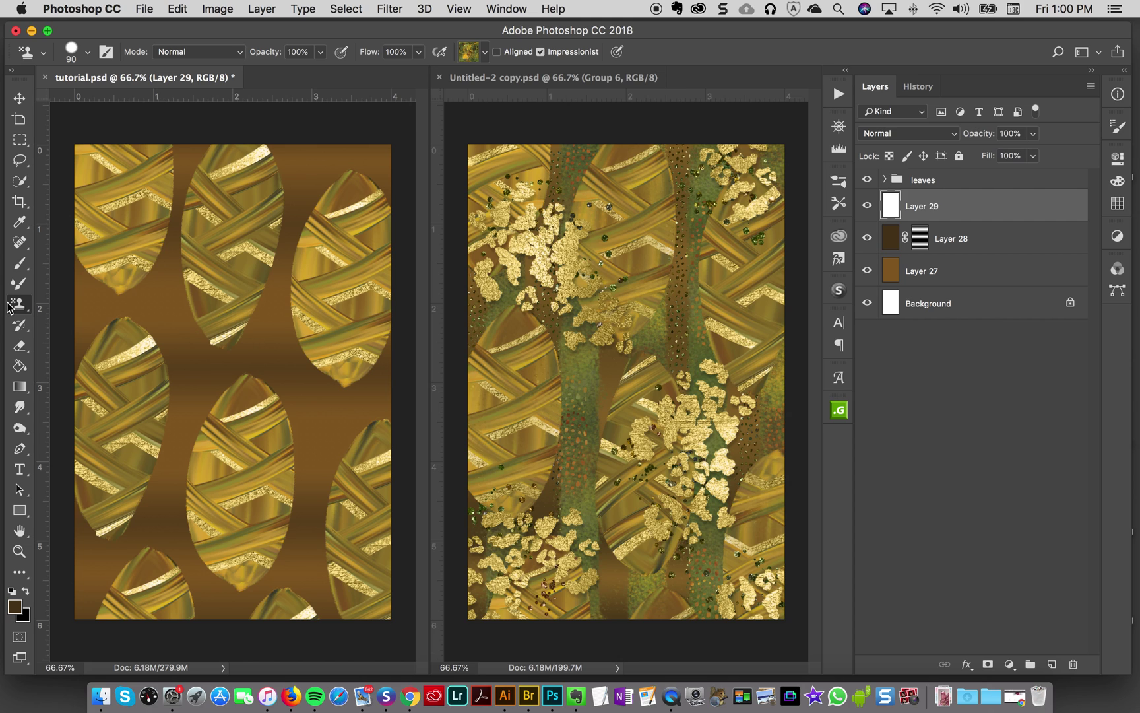
left_click(838, 182)
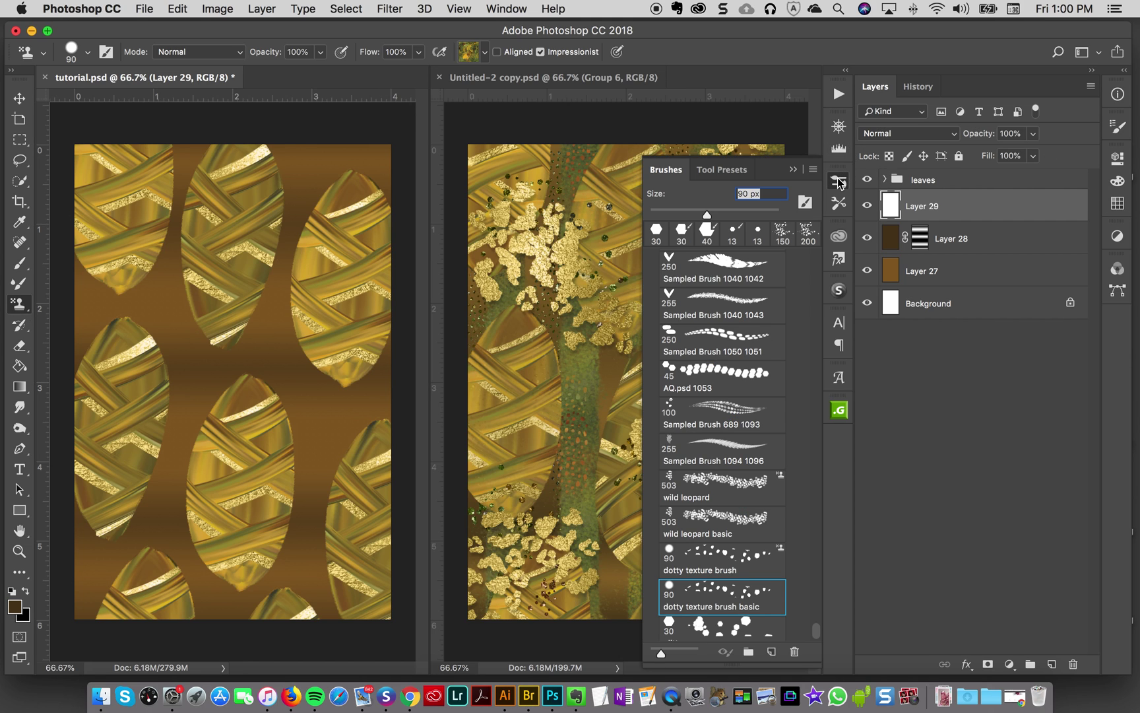
left_click(837, 177)
left_click(839, 203)
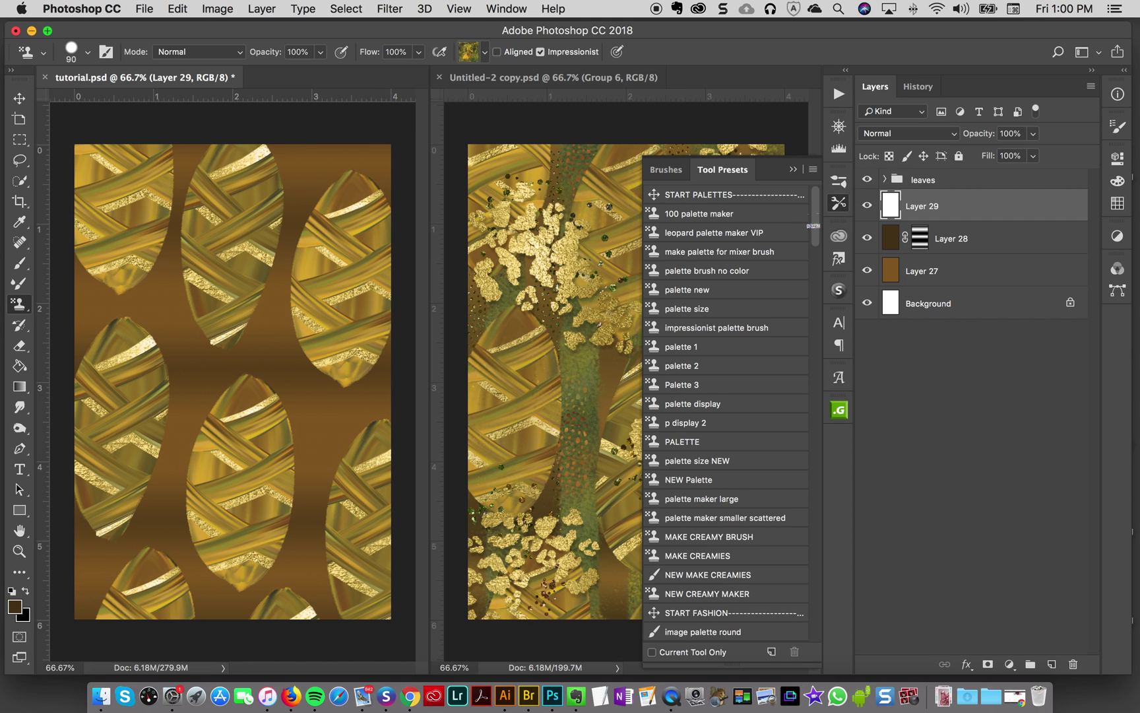
left_click(668, 171)
scroll(754, 429, "down", 3)
left_click_drag(814, 613, 813, 422)
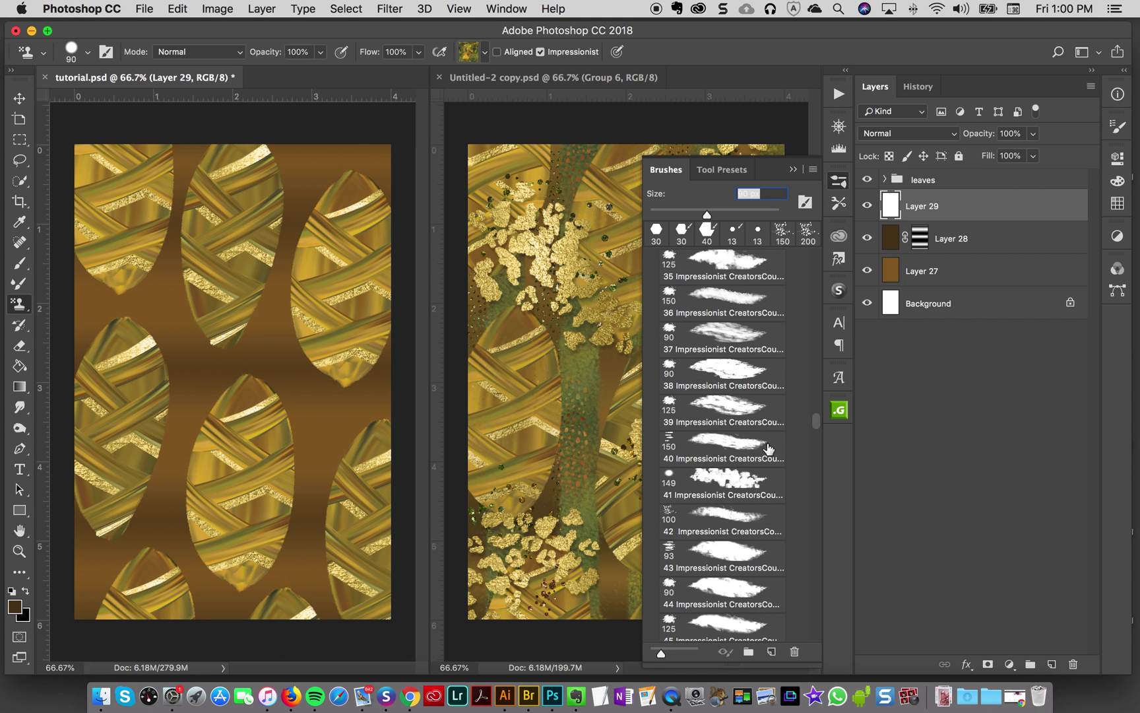
scroll(714, 360, "down", 2)
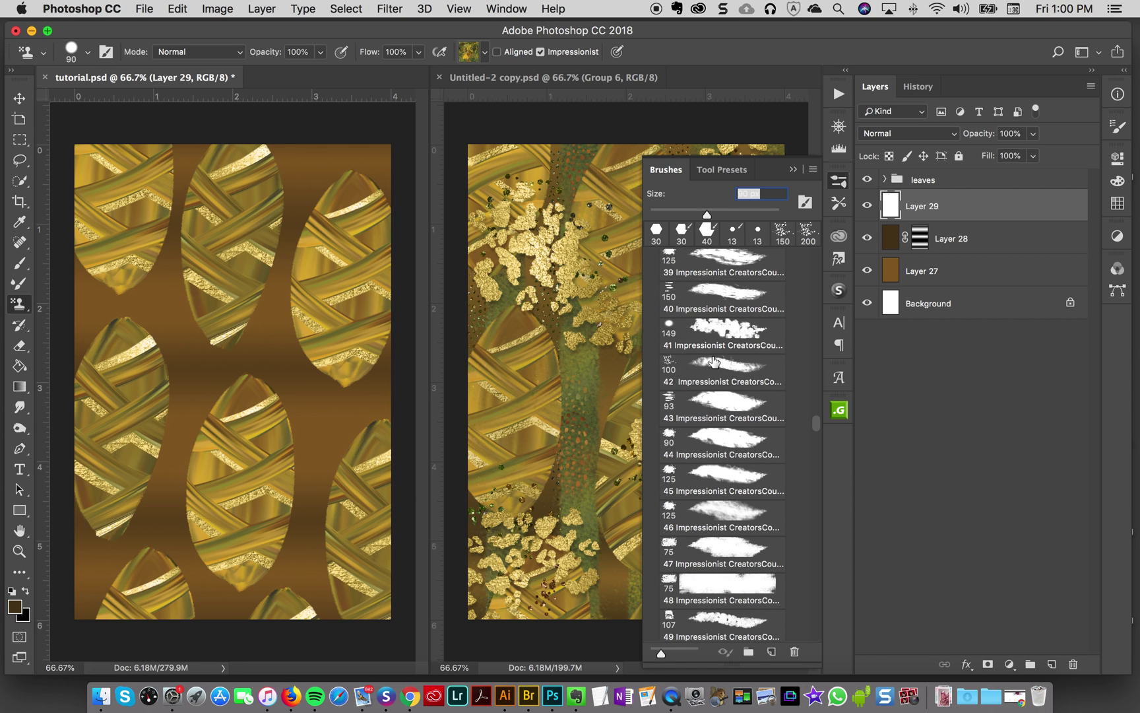
left_click(714, 361)
scroll(714, 361, "down", 1)
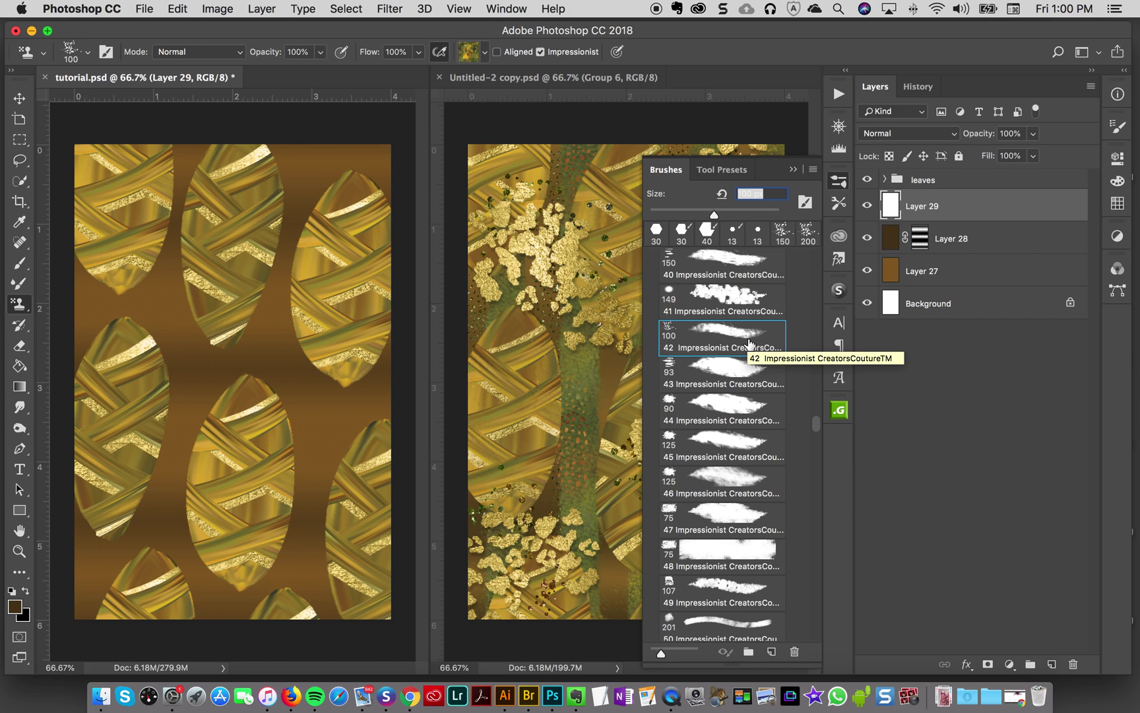
left_click(839, 180)
- Try pattern-stamp strokes at 100 px in the gap beside the upper-right leaf, check the chosen pattern, and undo the strokes
left_click_drag(296, 165, 290, 349)
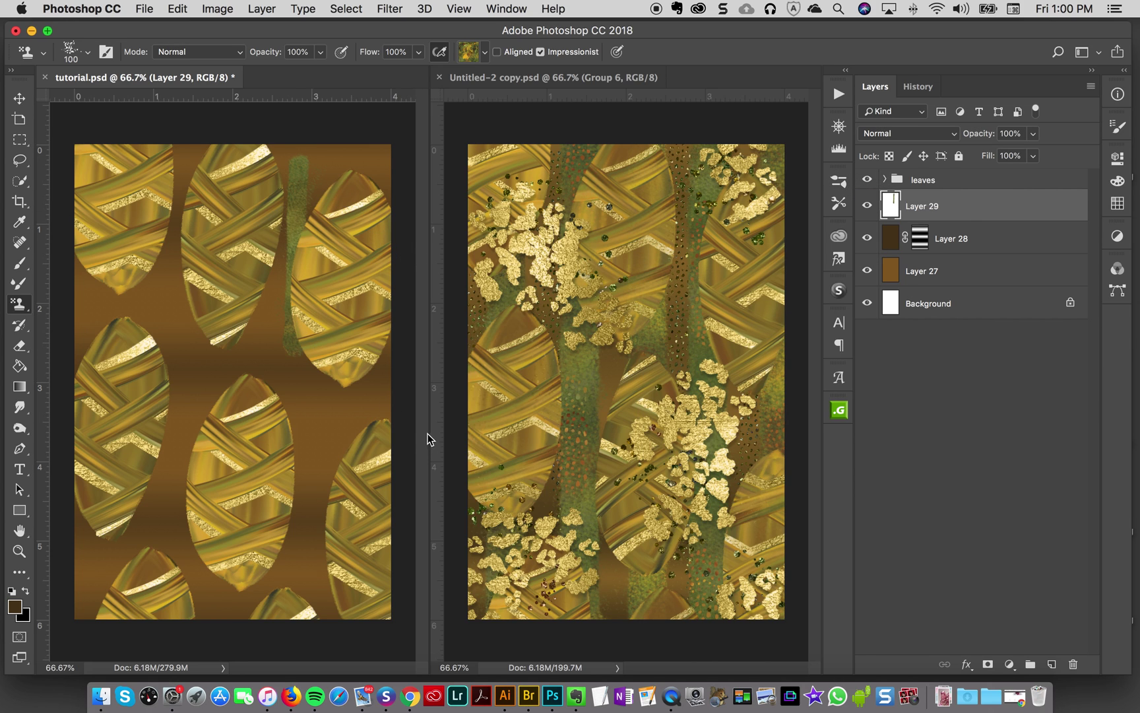
key("super+z")
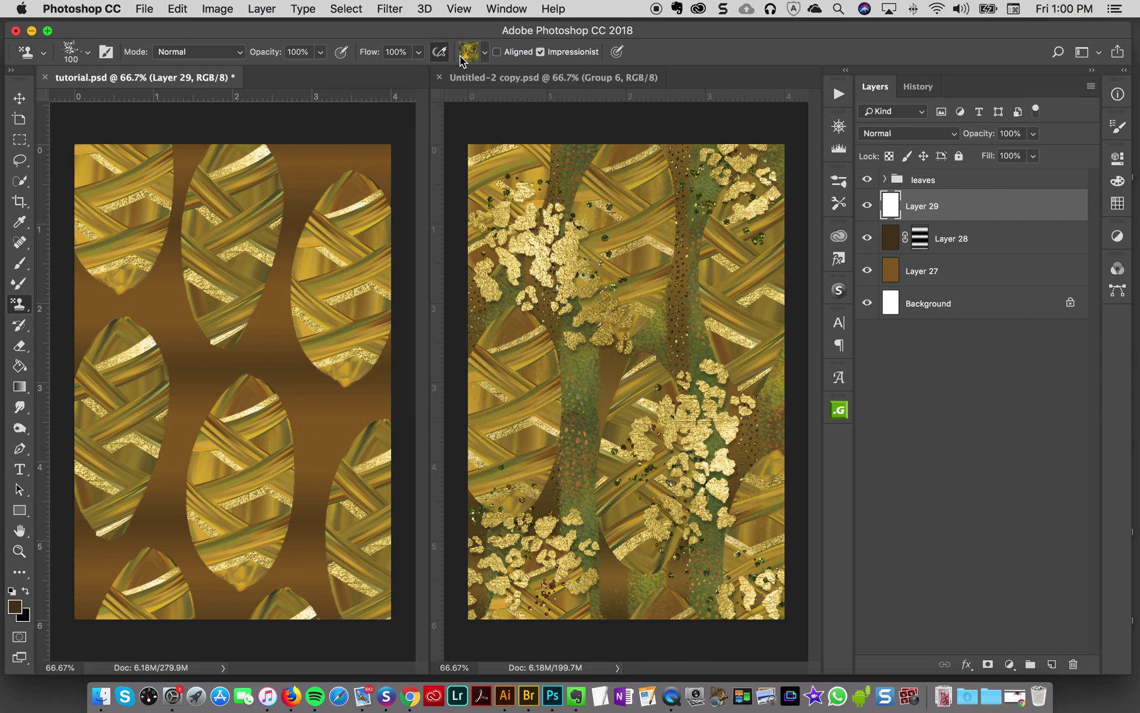
left_click(462, 56)
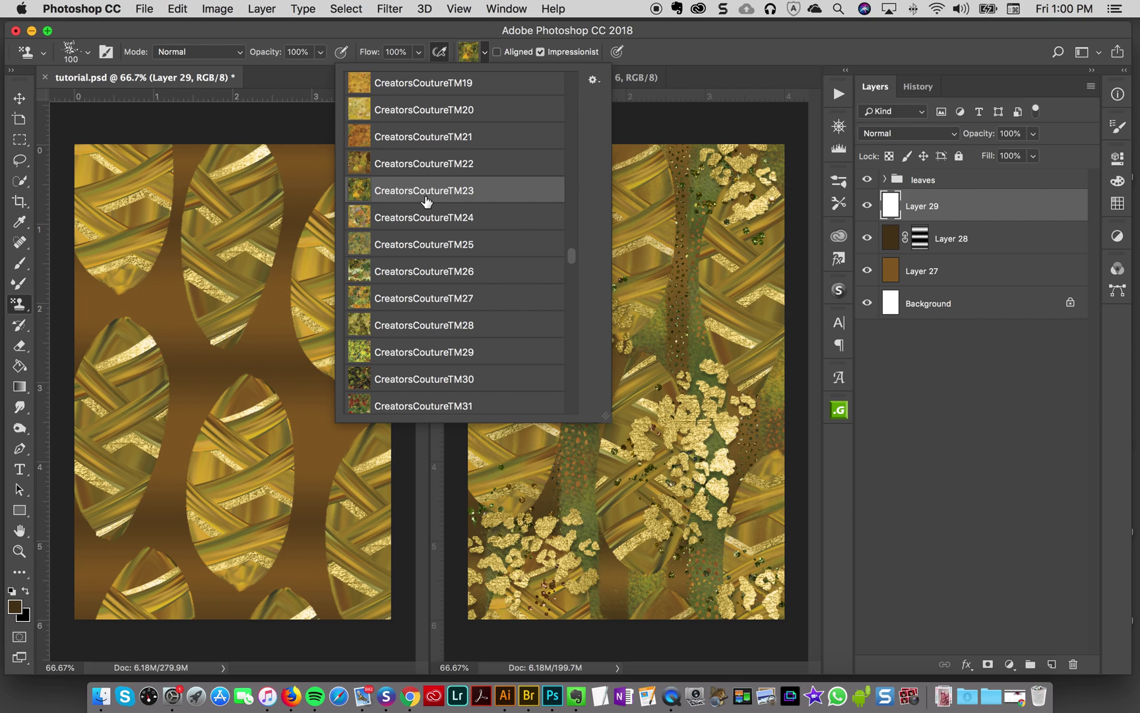
left_click(694, 43)
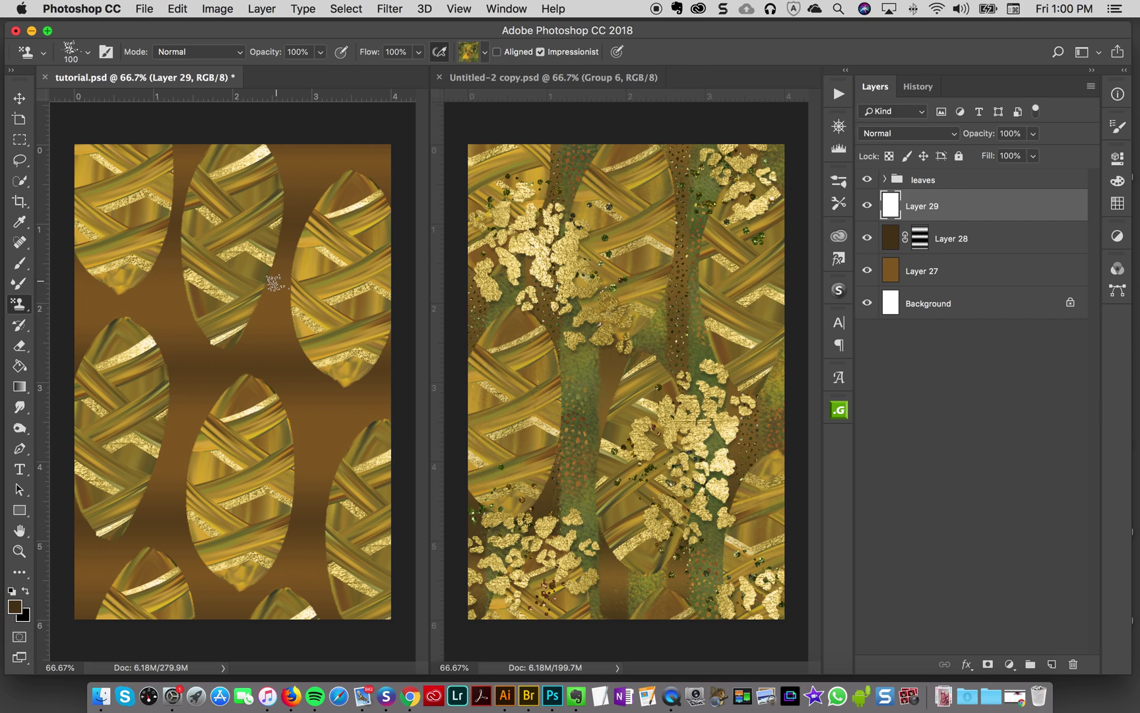
left_click_drag(272, 307, 290, 380)
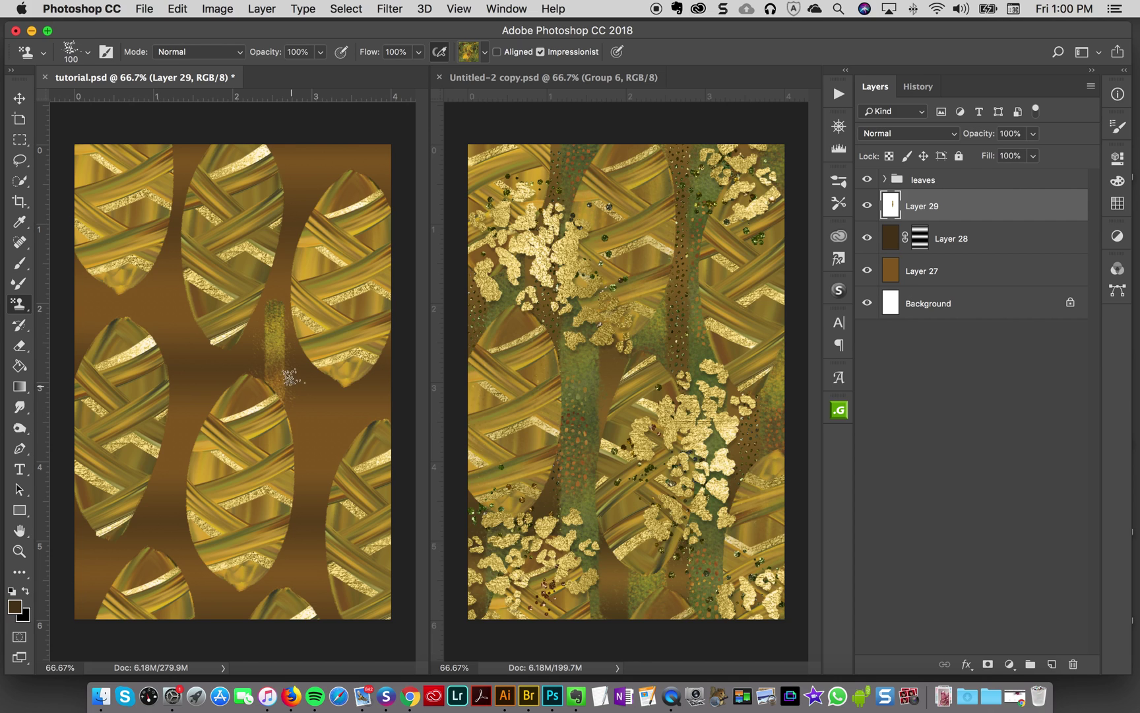
key("super+z")
- Enlarge the Pattern Stamp brush to 188 px and undo the trial strokes on Layer 29
key("bracketright")
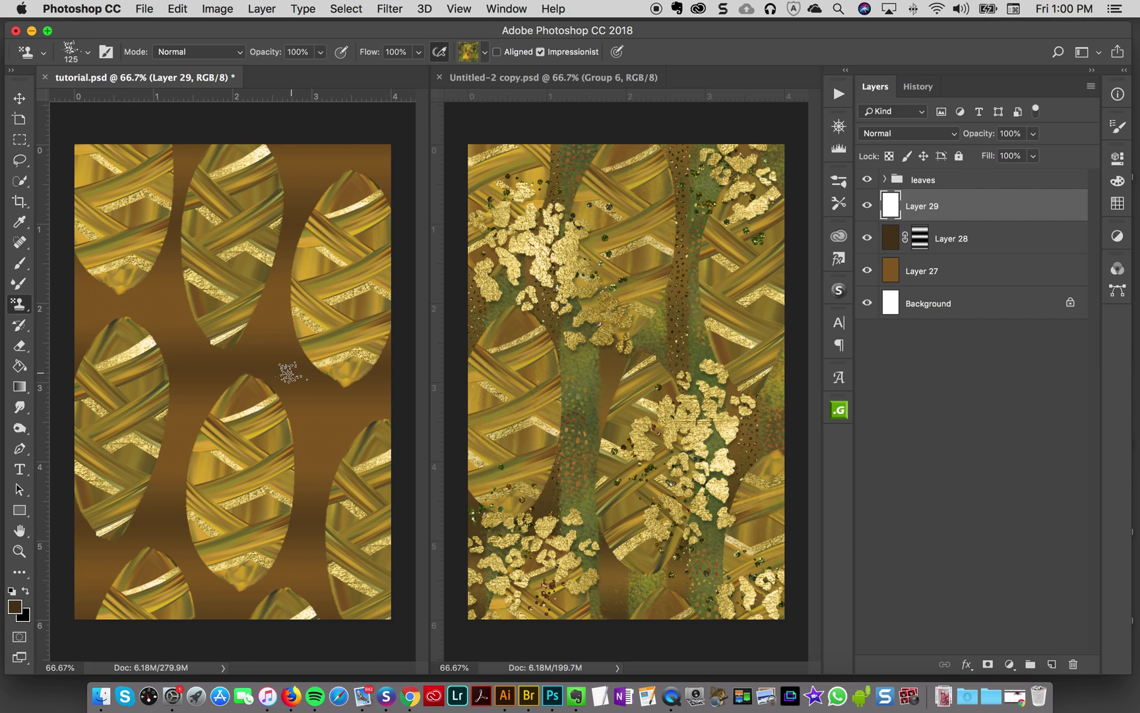
key("bracketright")
key("bracketright")
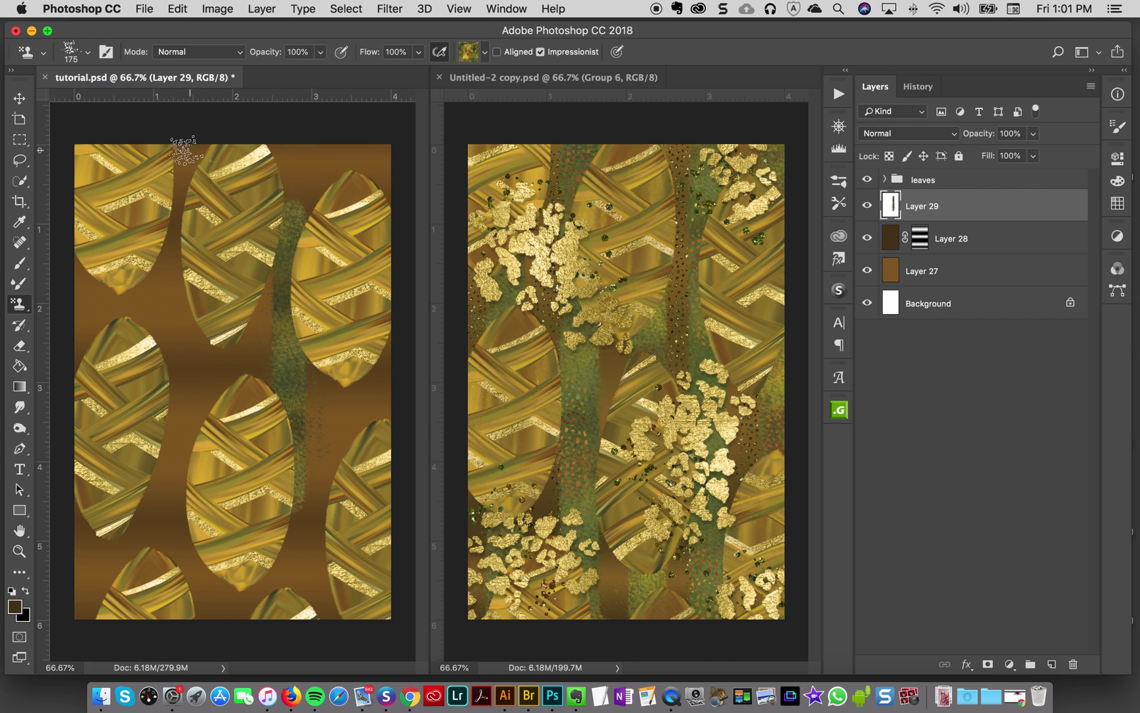
left_click(76, 53)
left_click_drag(162, 104, 165, 104)
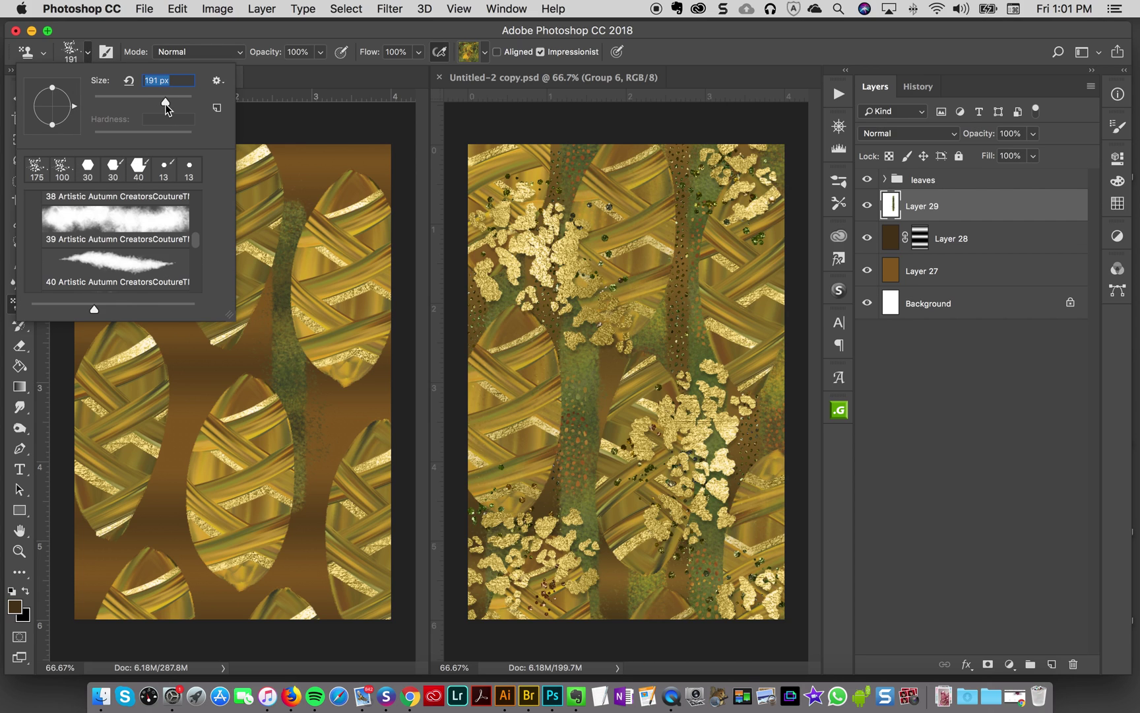
key("Return")
key("super+z")
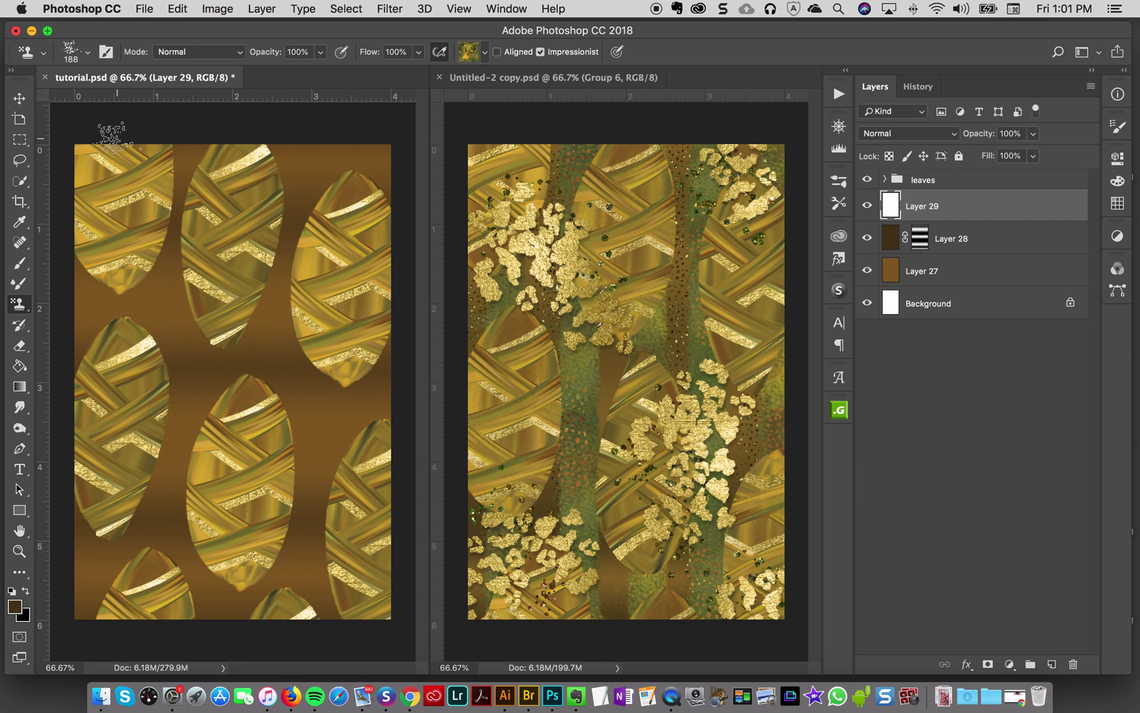
- Paint vertical green-gold pattern bands on Layer 29 from edge to edge of the canvas, filling the gaps behind the leaves
left_click_drag(106, 290, 109, 617)
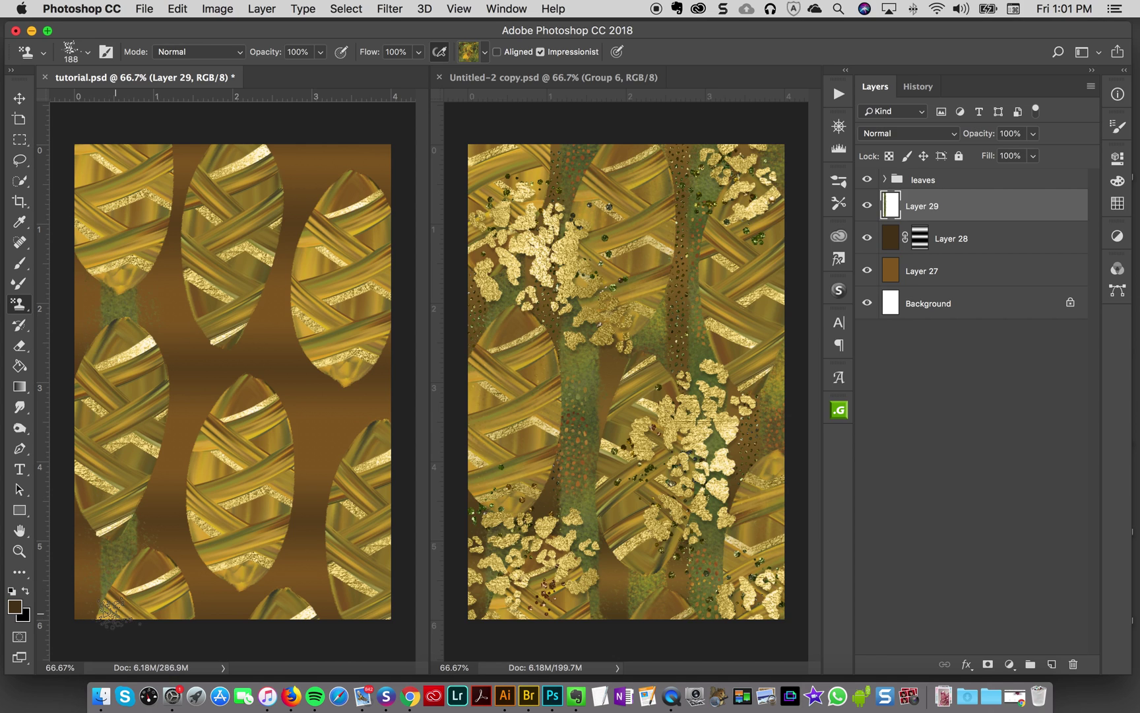
mouse_move(194, 594)
left_mouse_down()
mouse_move(170, 165)
mouse_move(157, 127)
left_mouse_up()
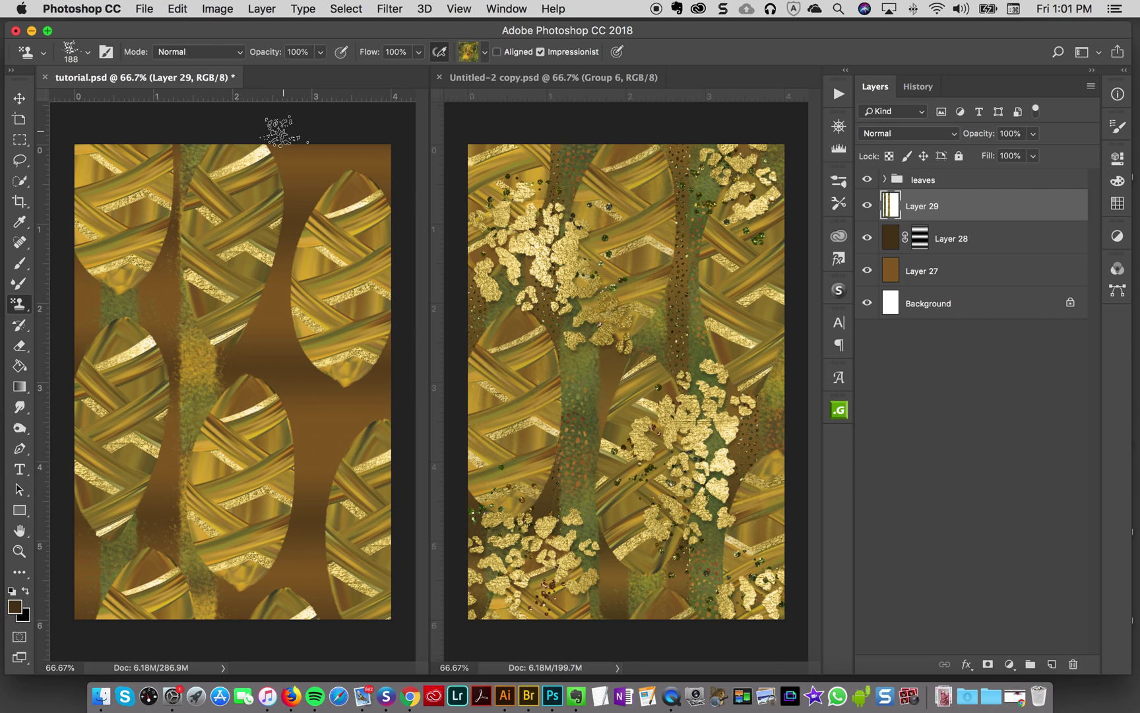
mouse_move(290, 129)
left_mouse_down()
mouse_move(267, 295)
mouse_move(277, 386)
mouse_move(262, 617)
left_mouse_up()
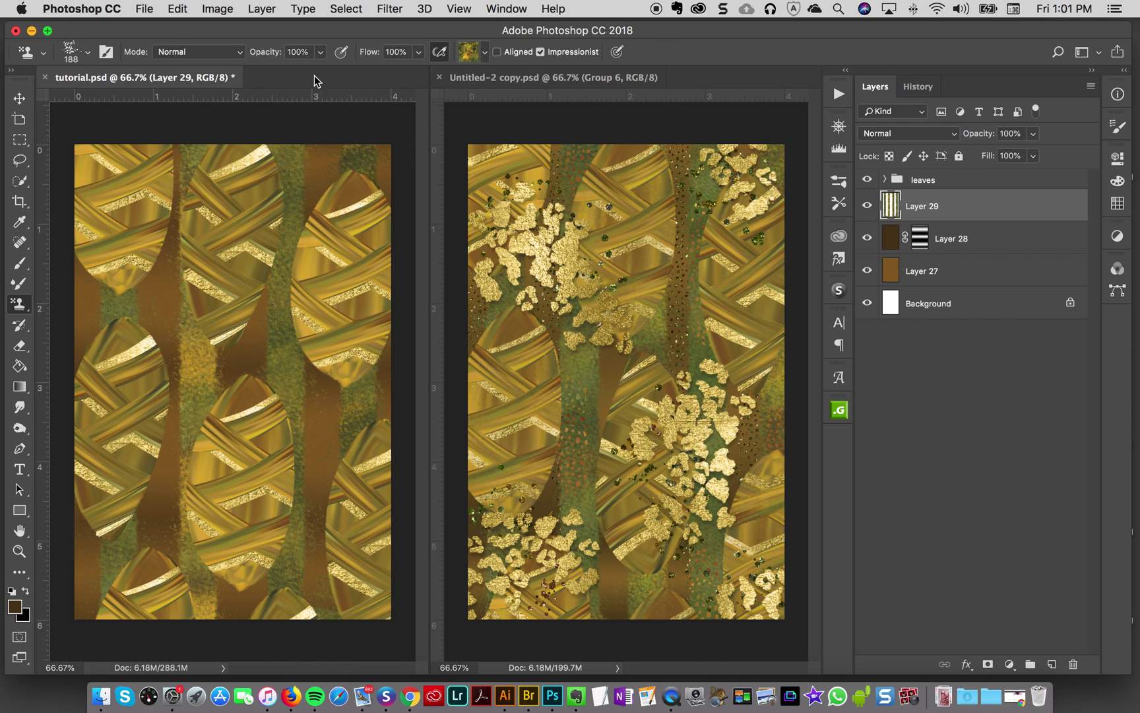
- Switch to Untitled-2 copy.psd, expand Group 6, and toggle Layer 33 off and on to examine the reference artwork's layers
left_click(19, 98)
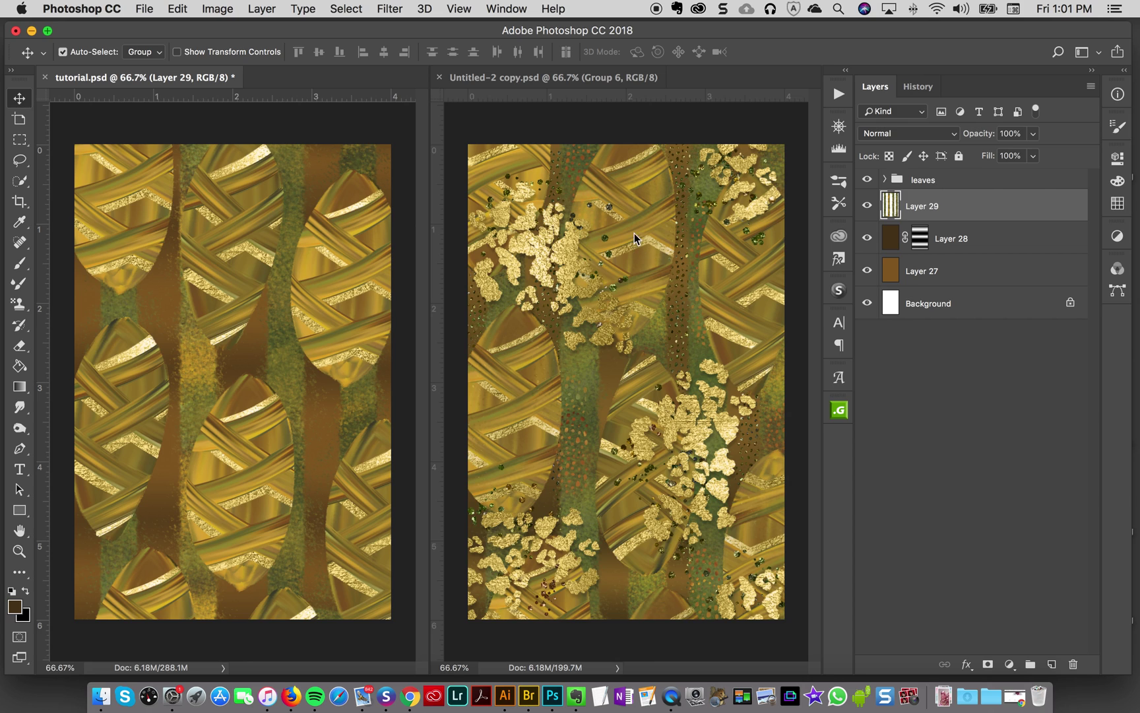
left_click(582, 81)
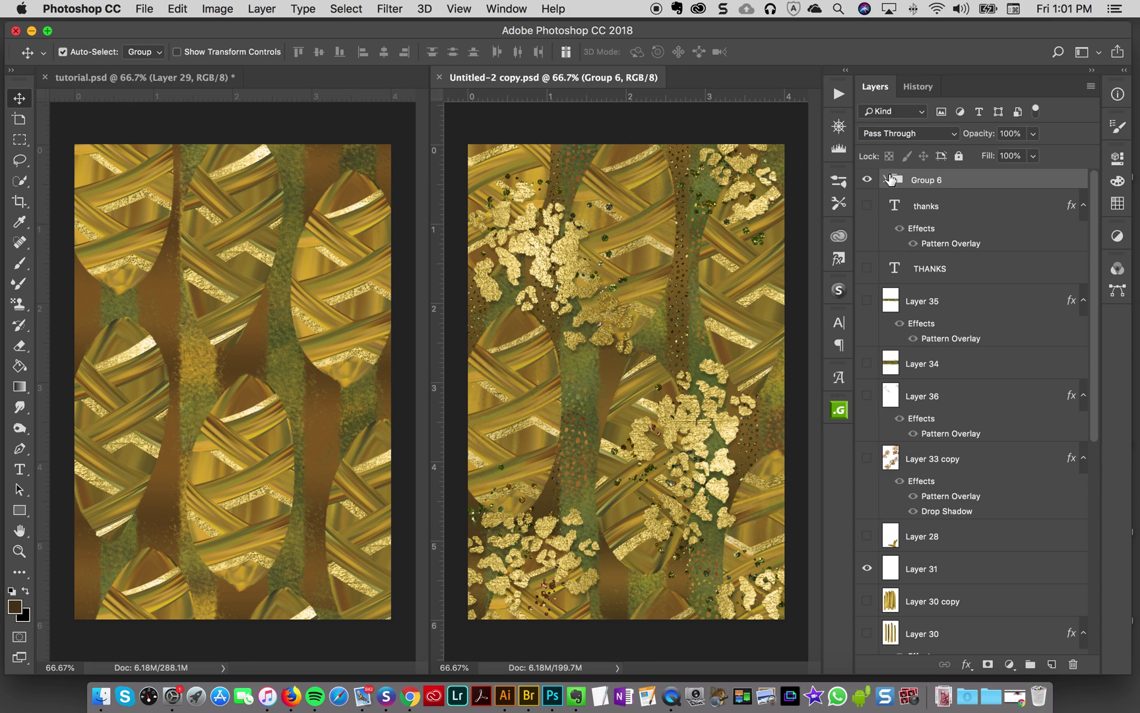
left_click(885, 180)
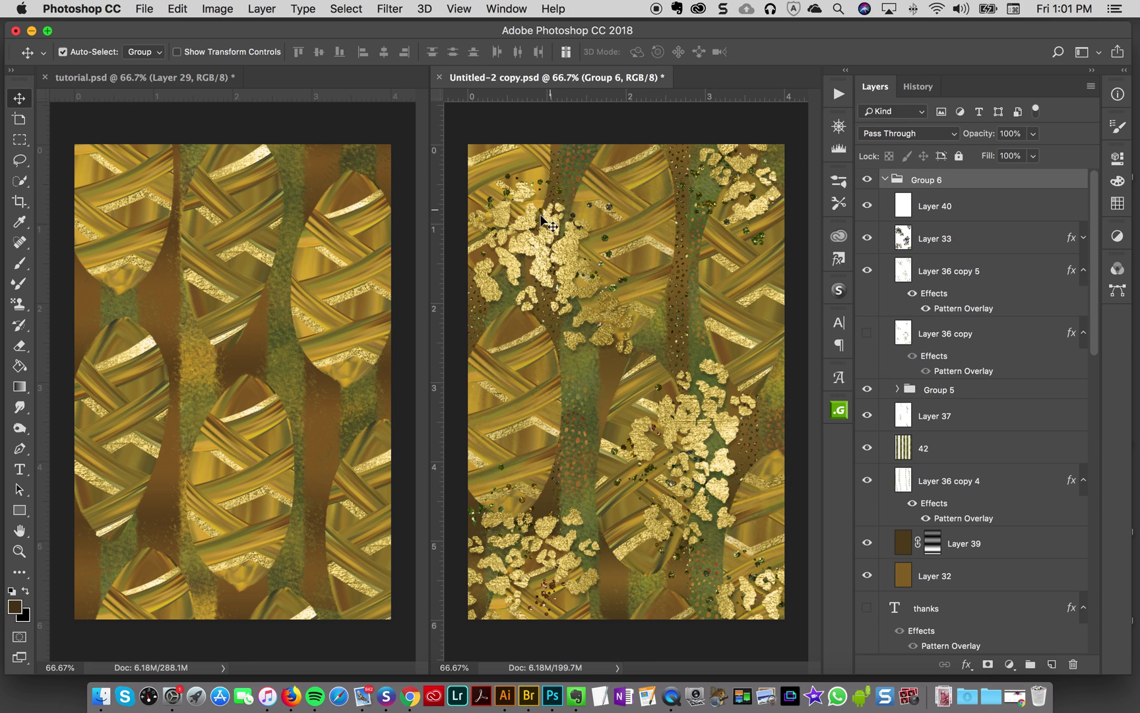
left_click(867, 238)
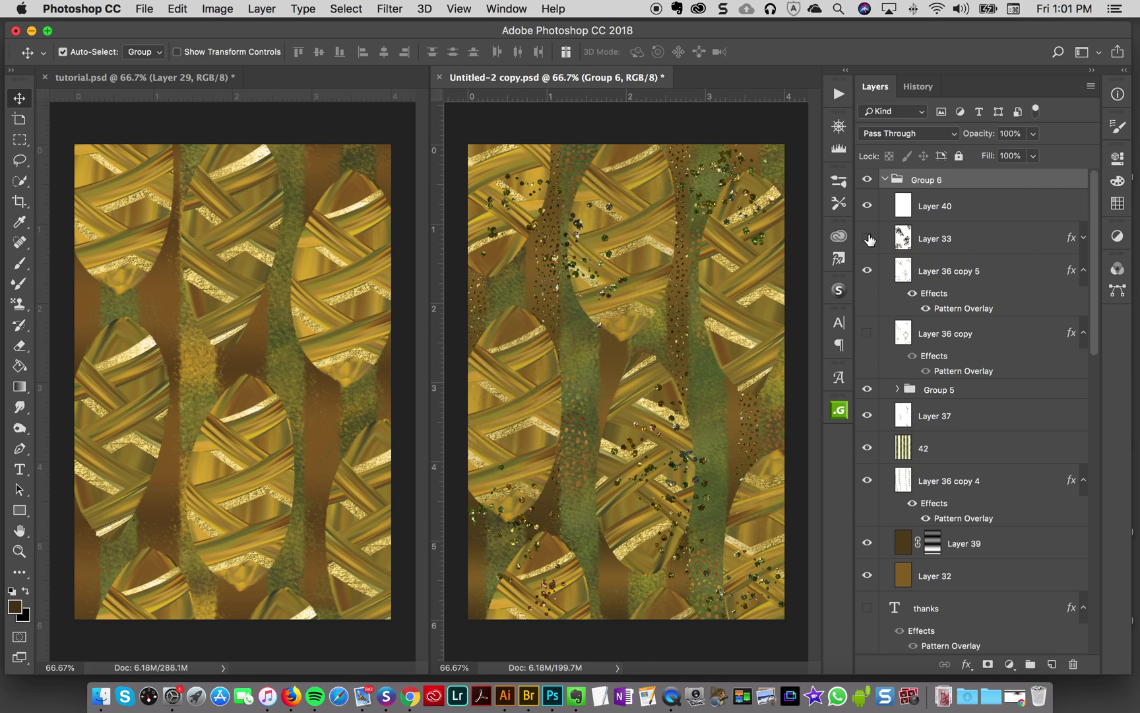
left_click(867, 238)
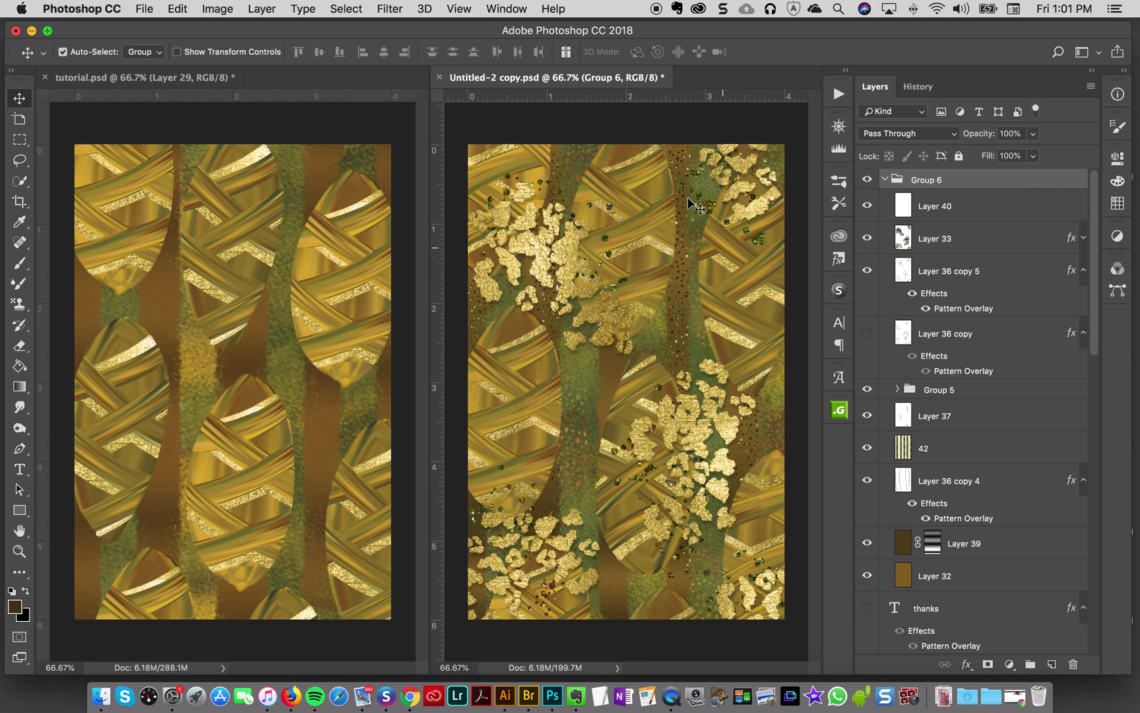
- Hide Layer 33, Layer 40 and Layer 36 copy 5 in the reference artwork to examine the dotted bands underneath
left_click(868, 238)
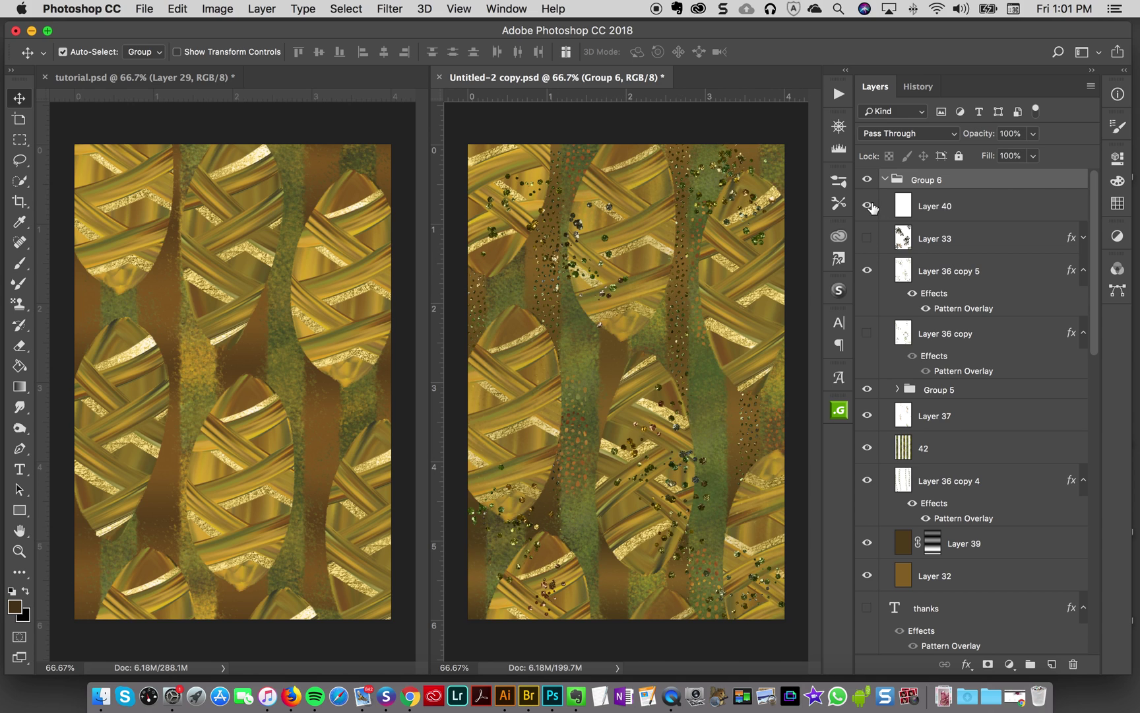
left_click(866, 273)
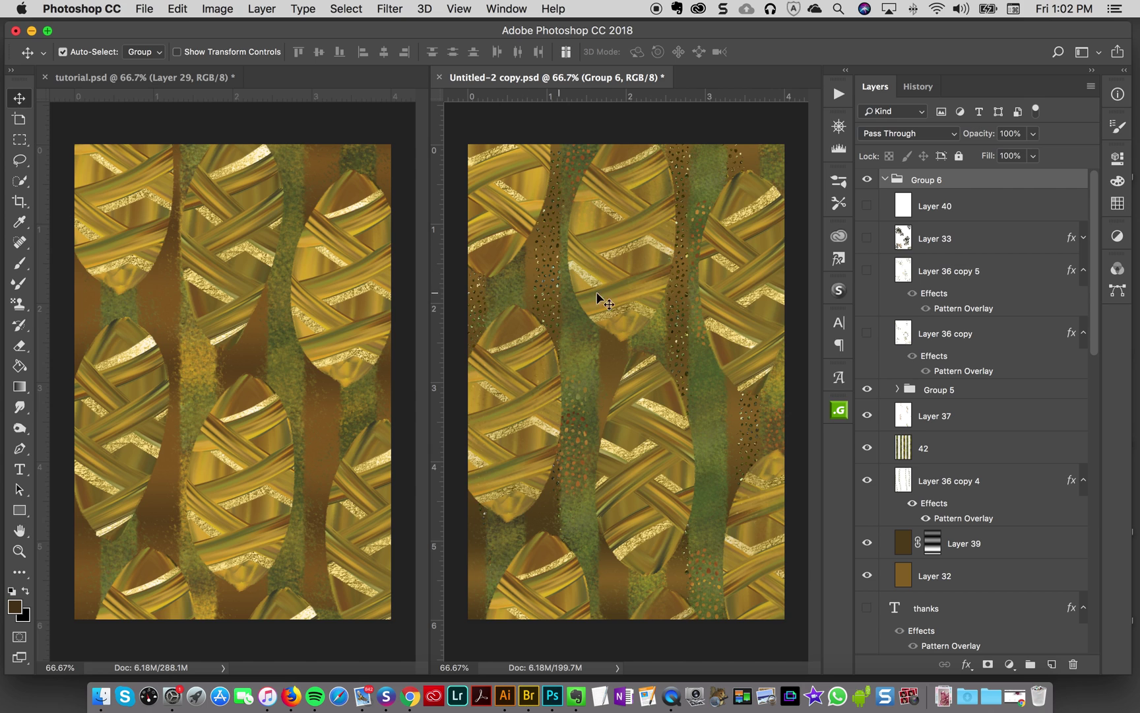
- Pick the dotty texture brush basic preset at 90 px for the Brush tool
left_click(838, 181)
left_click(839, 181)
left_click(839, 182)
left_click(838, 182)
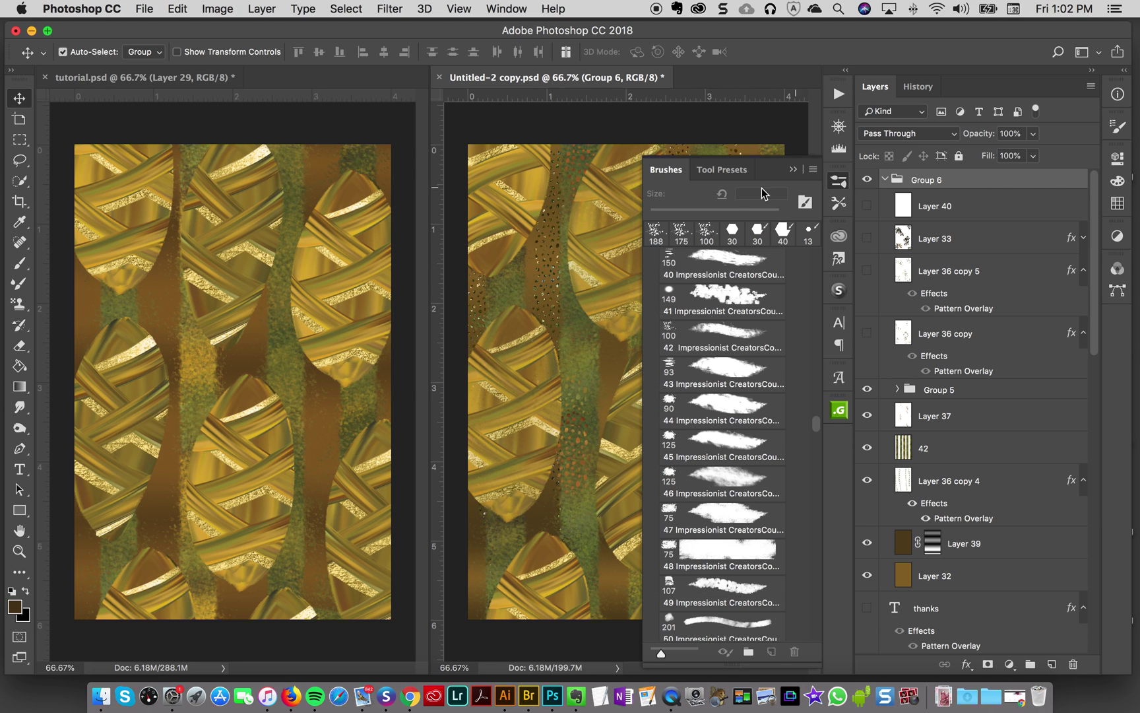
scroll(723, 571, "down", 15)
scroll(723, 571, "down", 10)
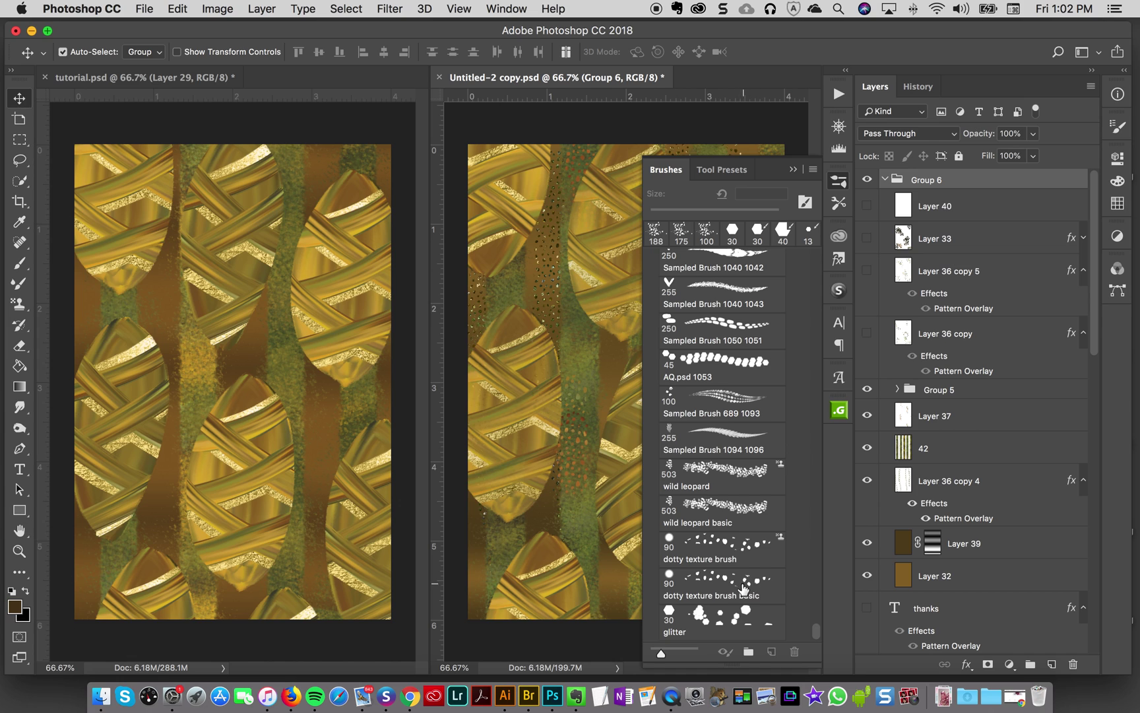
left_click(734, 585)
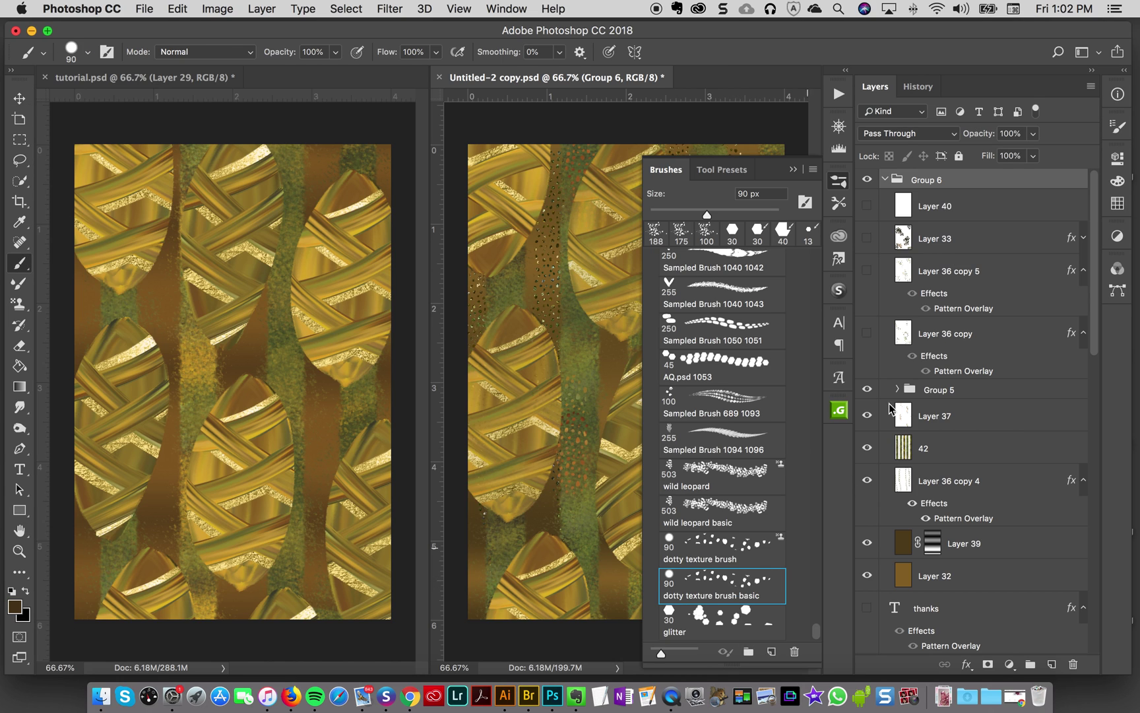
left_click(841, 179)
- Switch to tutorial.psd and add a new empty layer directly above Layer 28
left_click(171, 80)
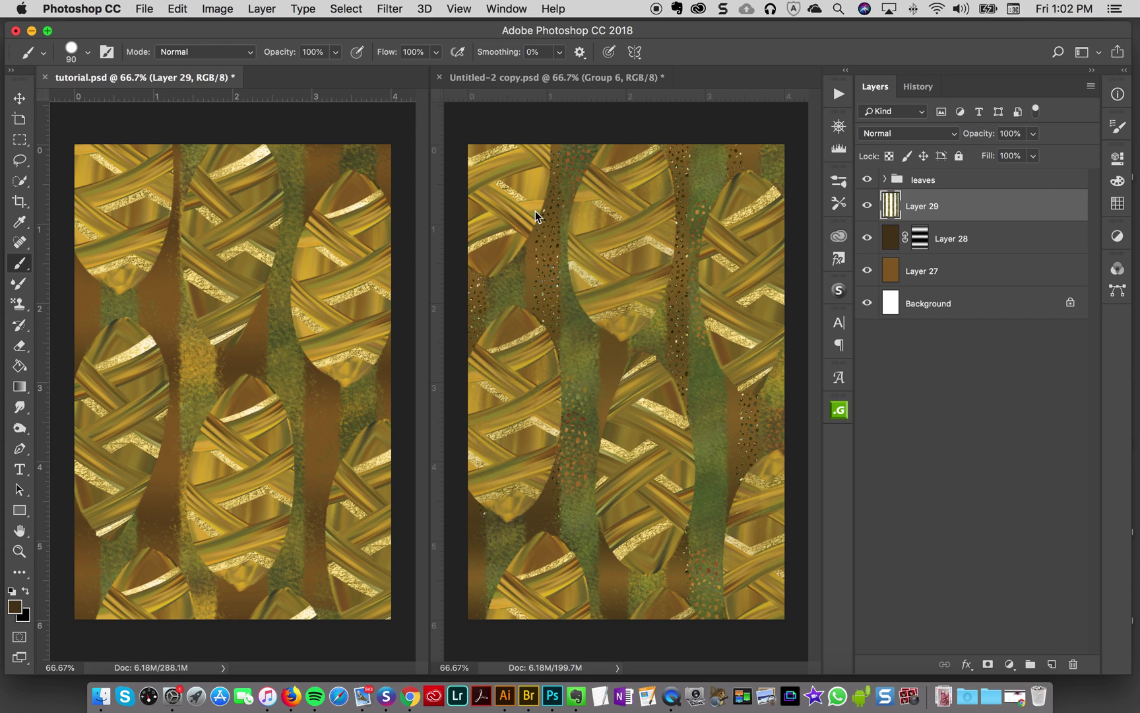
left_click(977, 242)
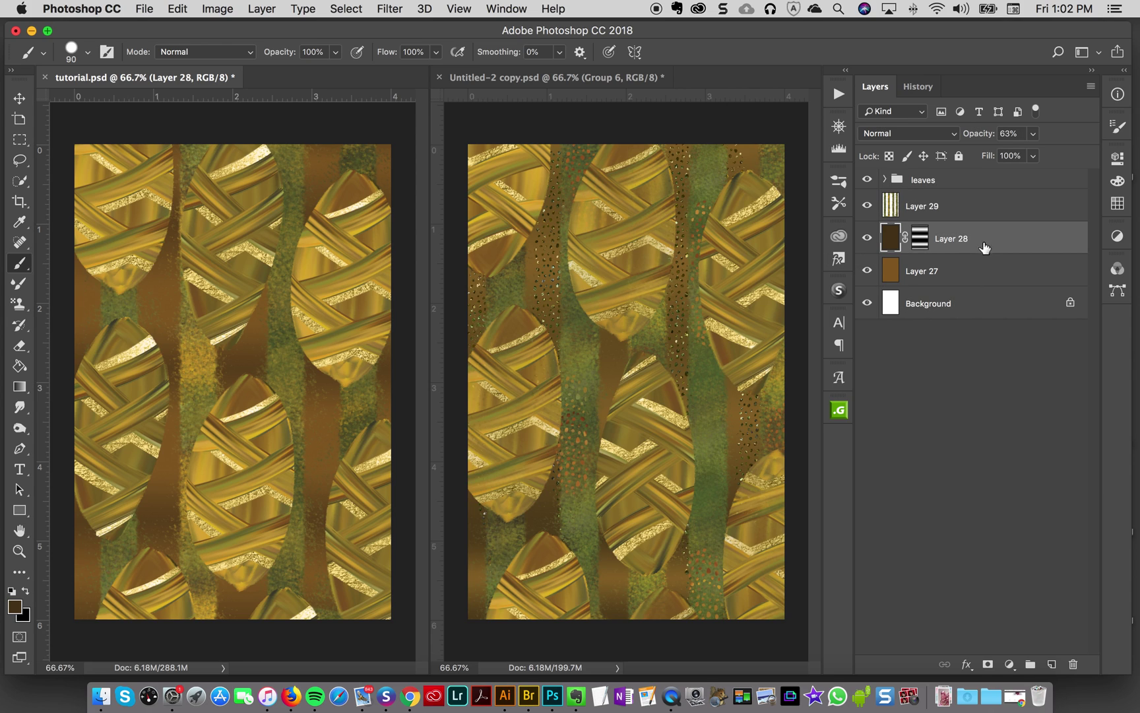
left_click(1051, 663)
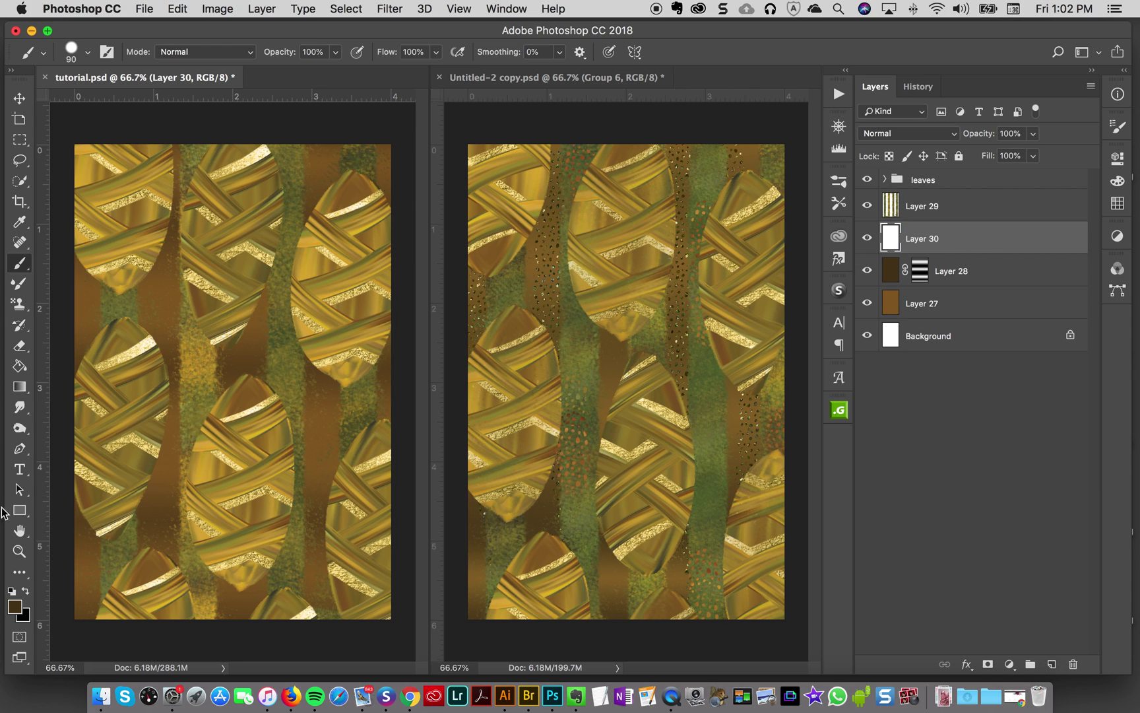
- Set up the Pattern Stamp tool with the dotty texture brush basic preset at 90 px, undoing any test strokes on Layer 30
mouse_move(175, 264)
left_mouse_down()
mouse_move(166, 336)
mouse_move(158, 271)
left_mouse_up()
left_click(18, 308)
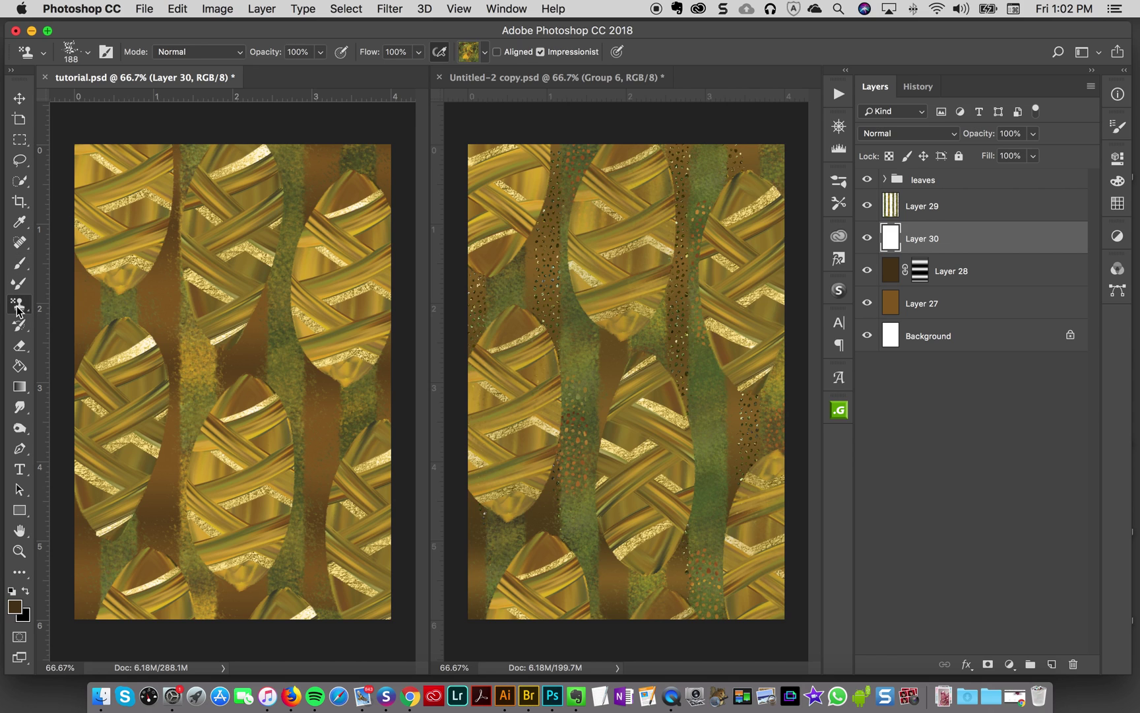
left_click(469, 53)
key("Return")
key("super+z")
left_click(839, 181)
scroll(732, 485, "down", 15)
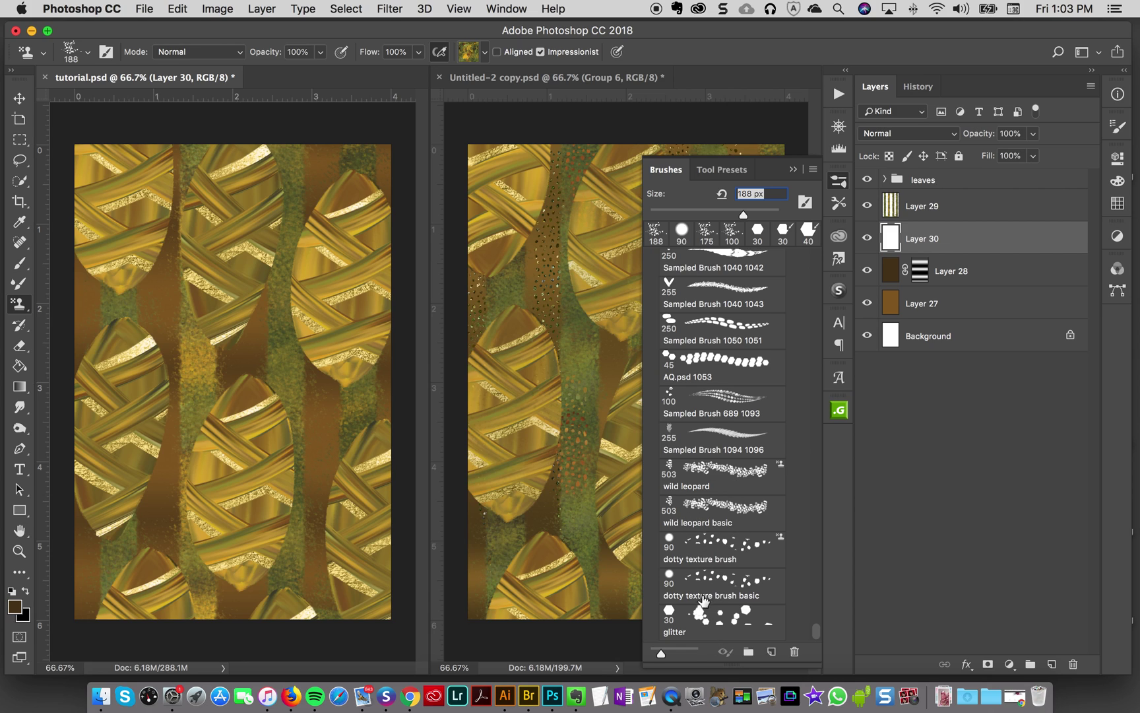
left_click(729, 585)
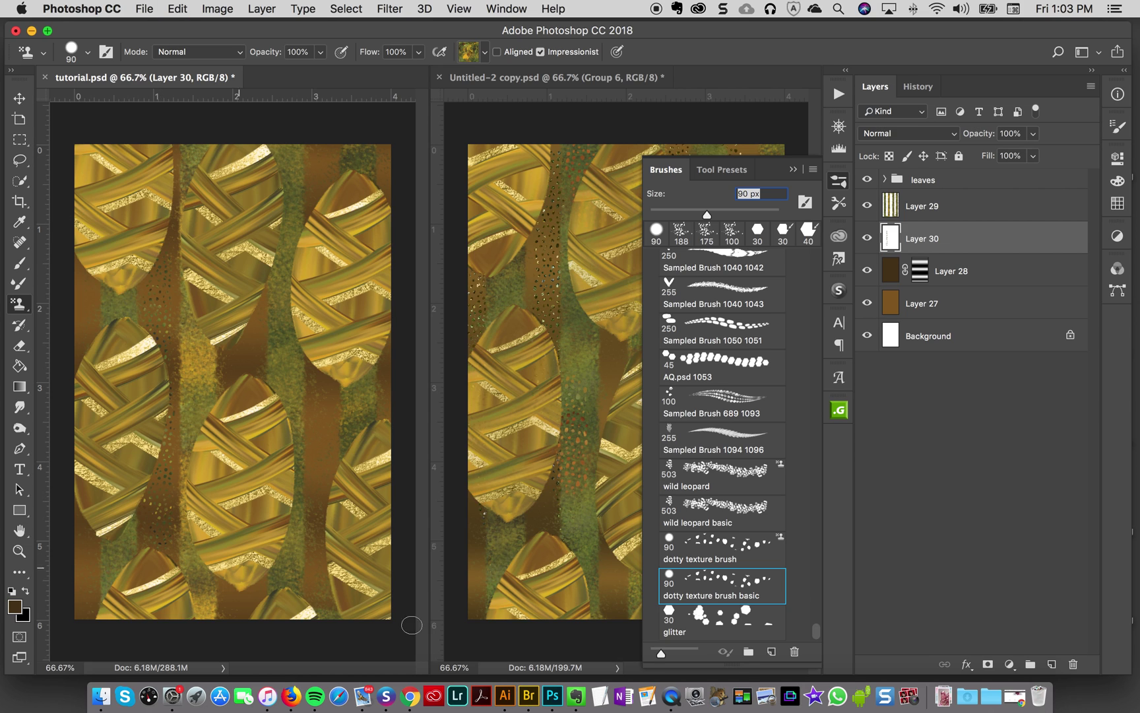
left_click(839, 180)
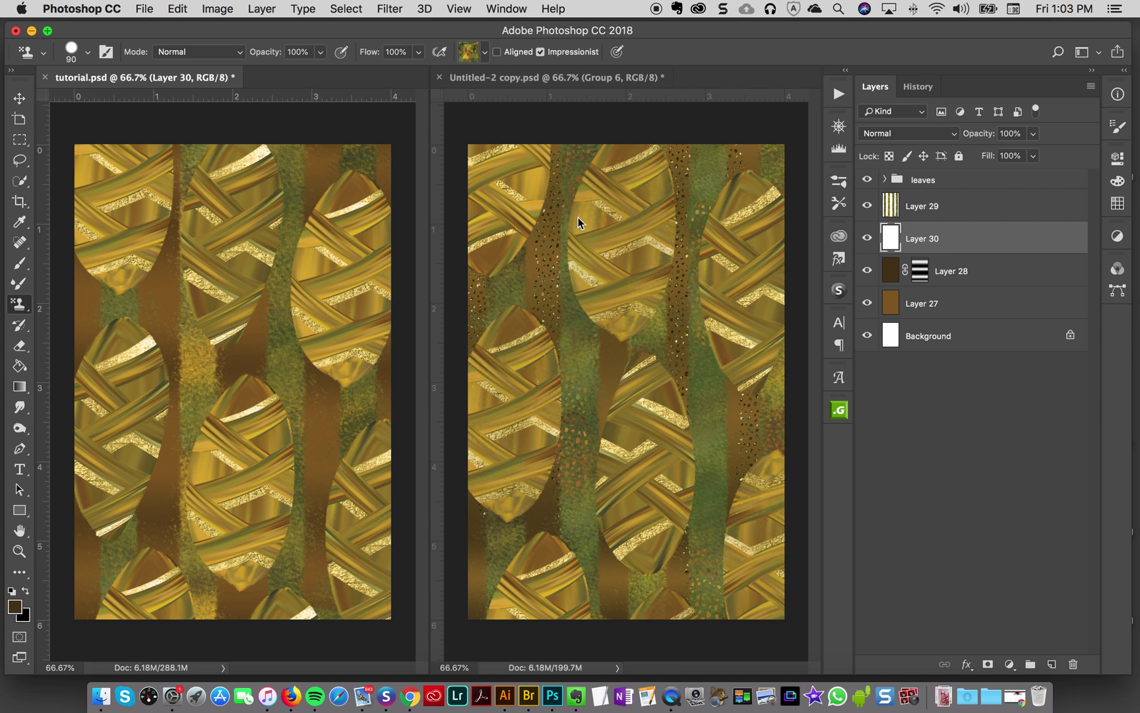
- Apply the rich glitter 2 color layer style to Layer 30
left_click(839, 238)
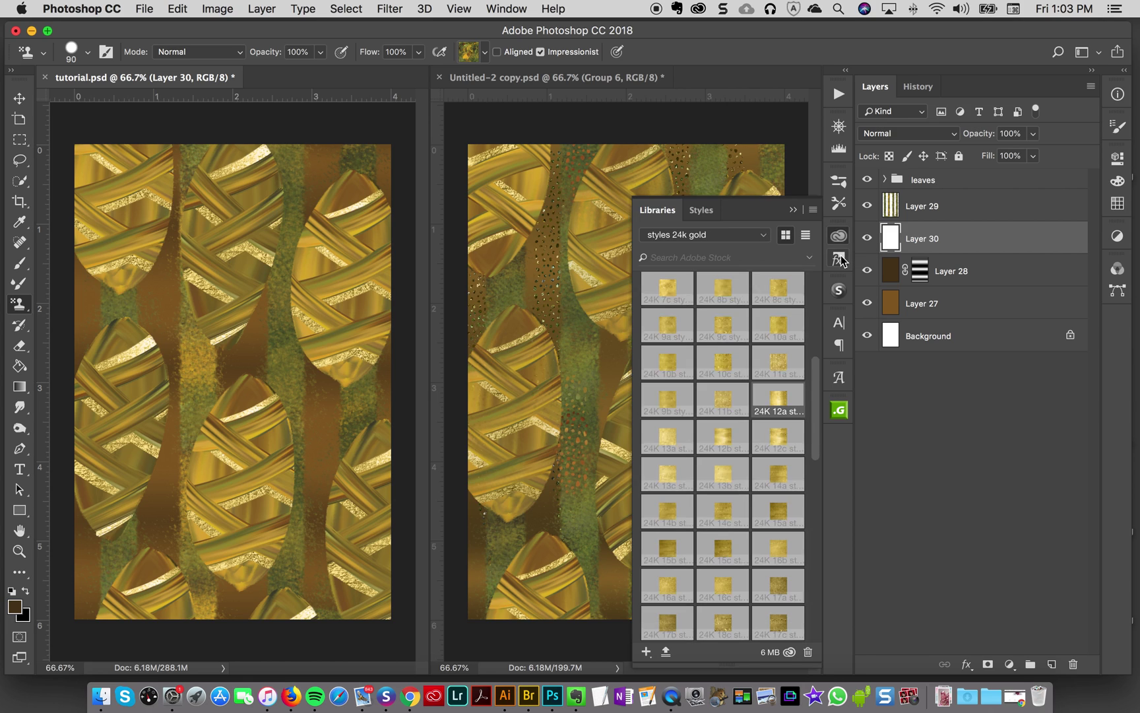
left_click(838, 258)
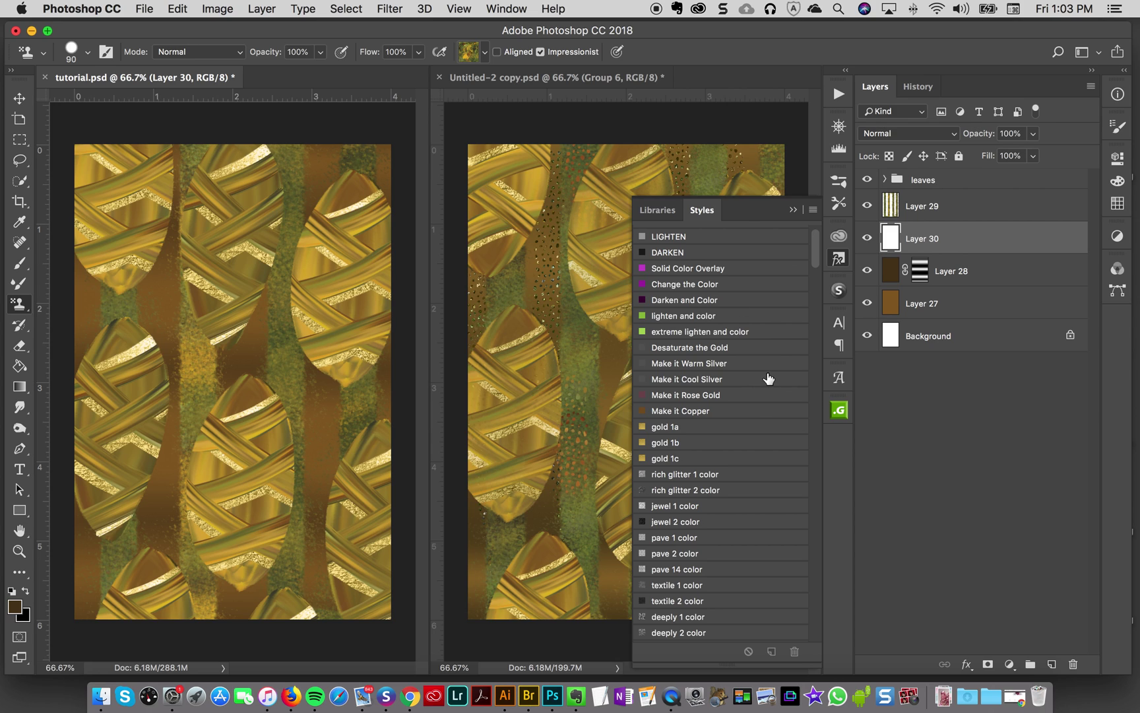
scroll(756, 410, "down", 4)
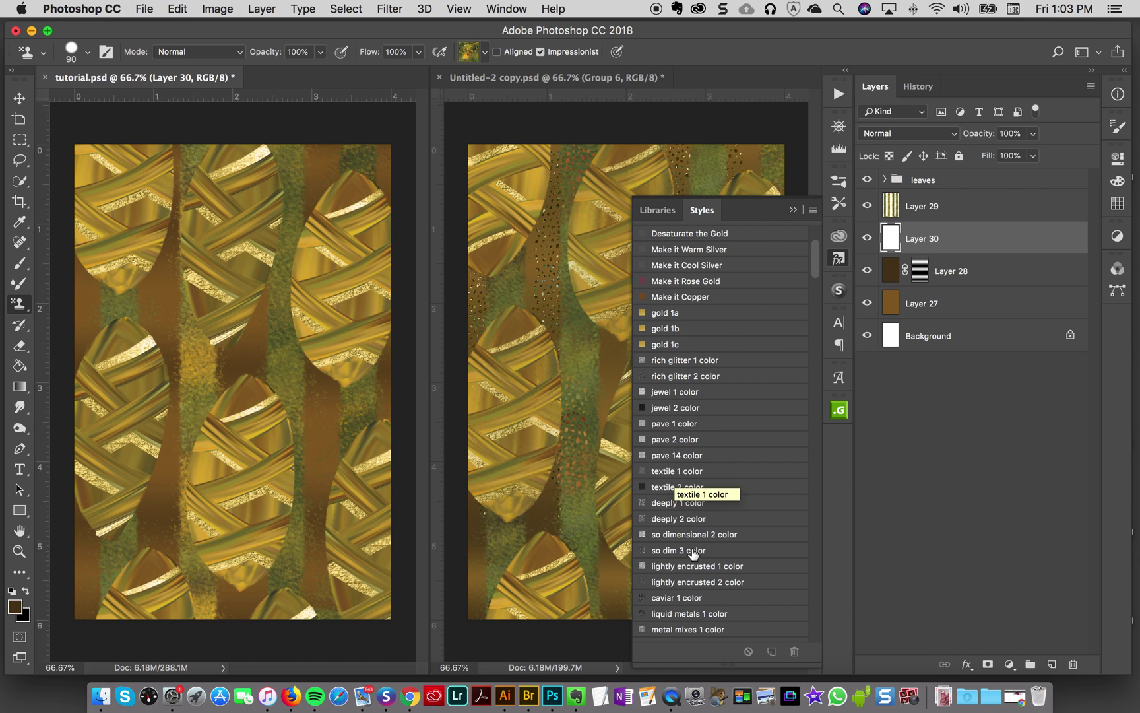
scroll(720, 567, "down", 10)
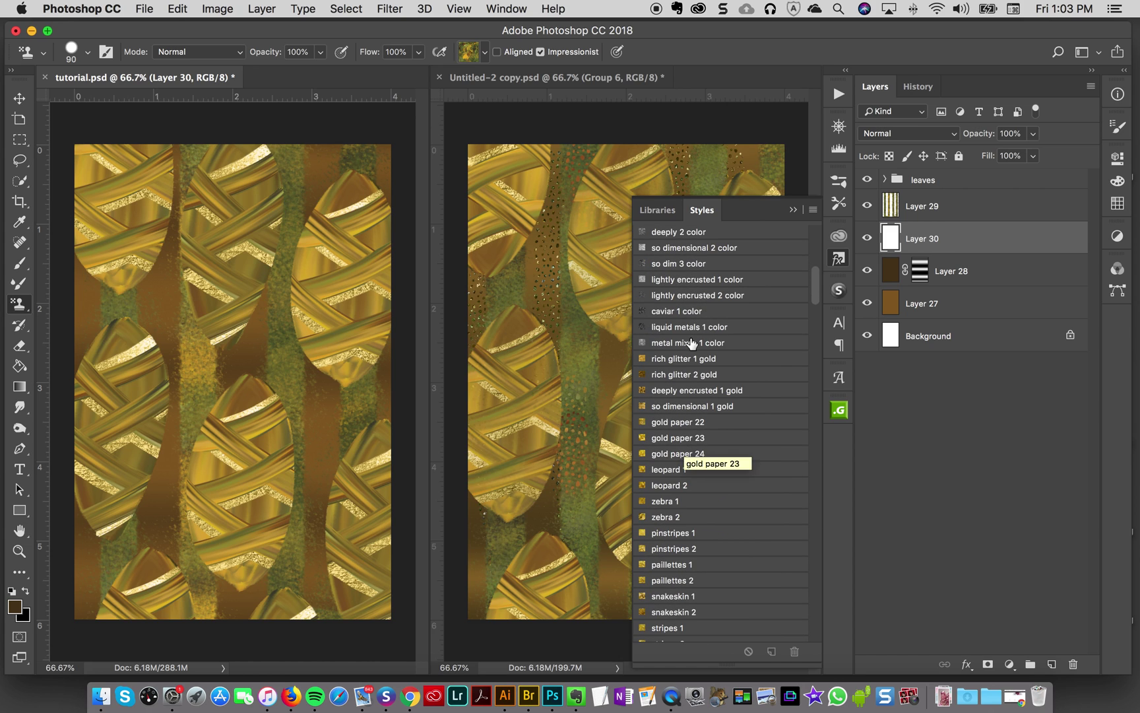
scroll(711, 483, "up", 15)
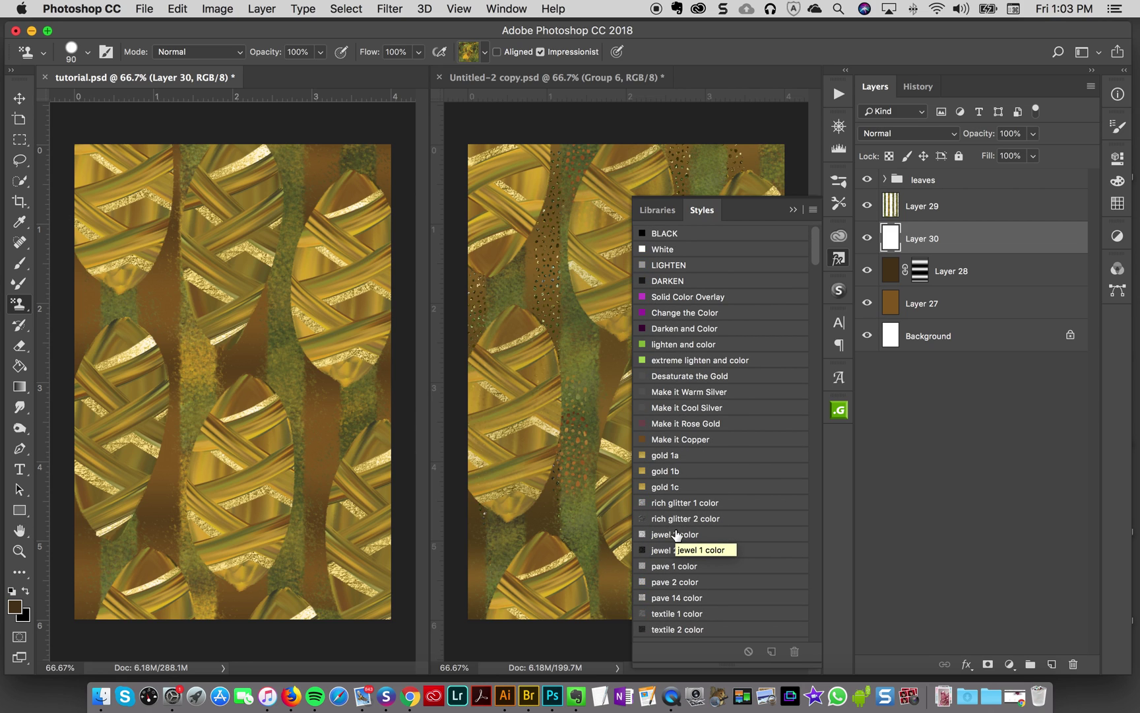
scroll(677, 535, "down", 1)
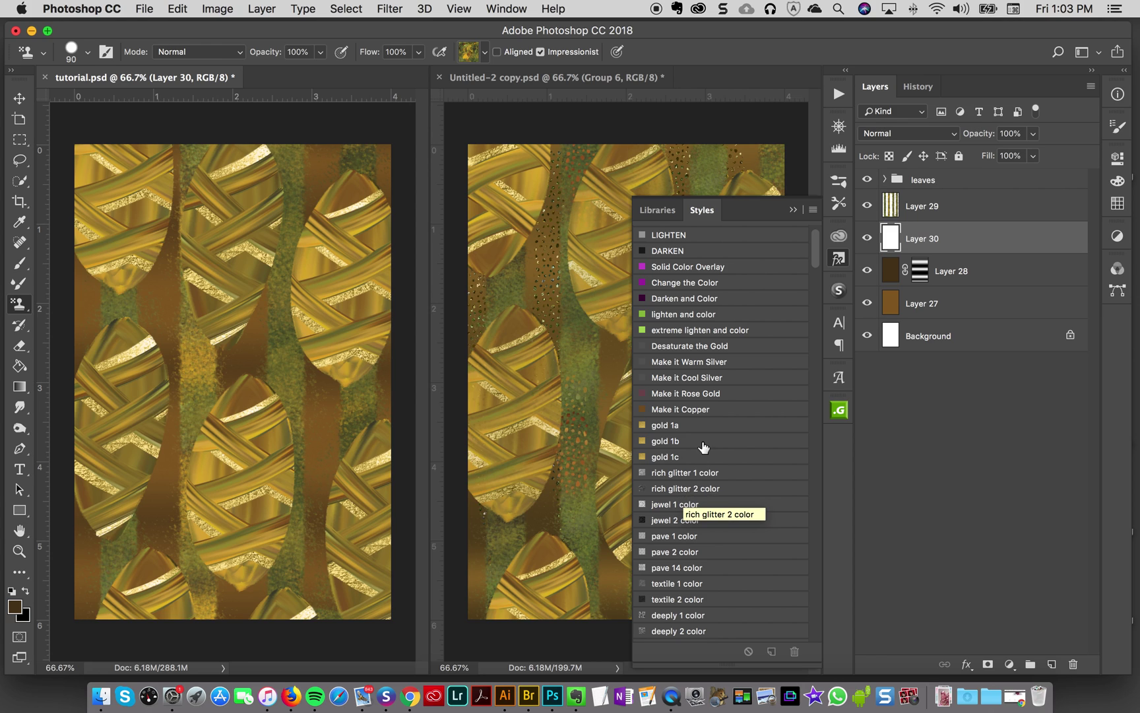
scroll(705, 488, "down", 3)
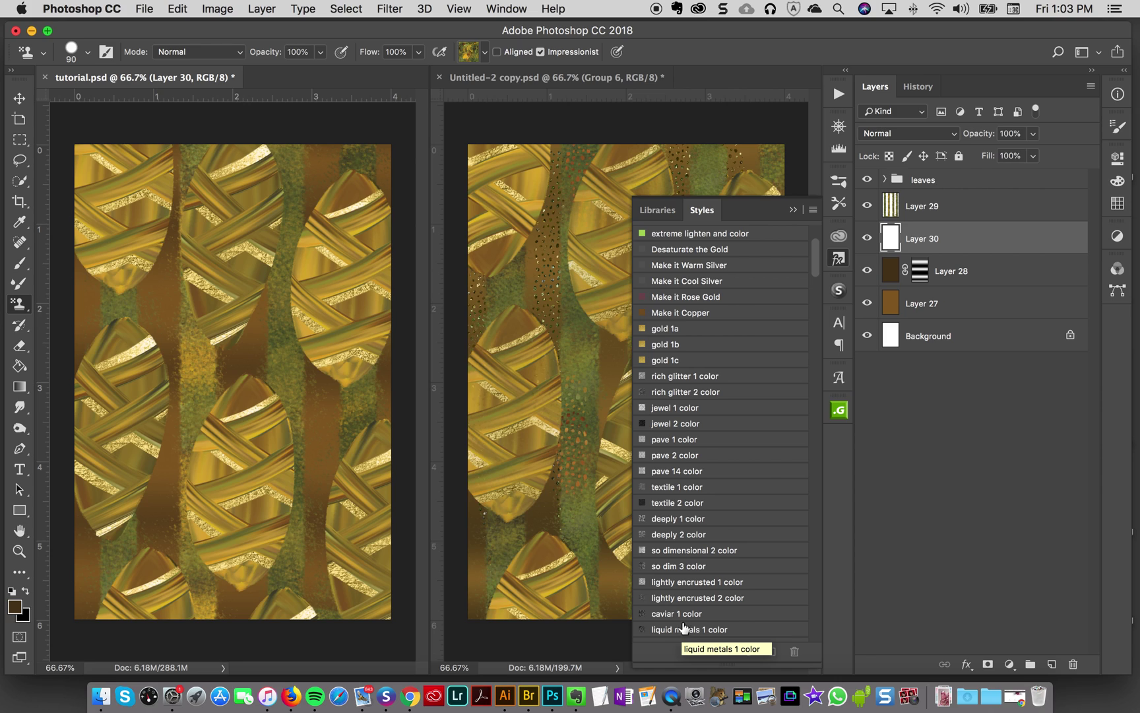
left_click(673, 396)
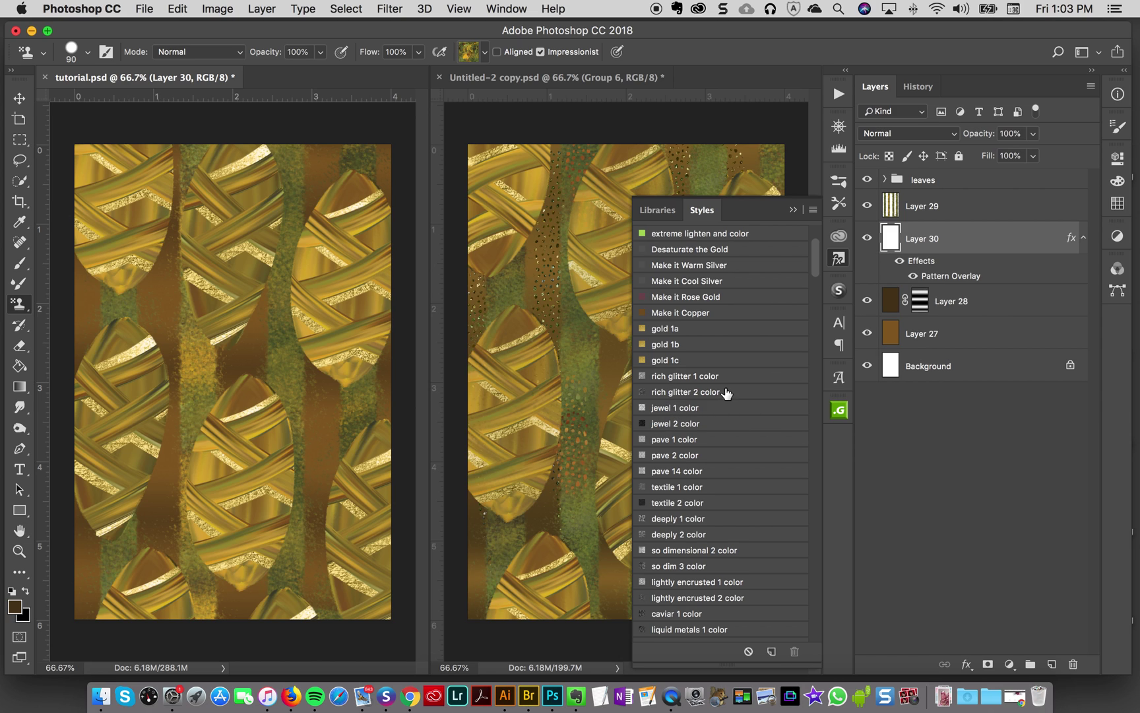
left_click(839, 259)
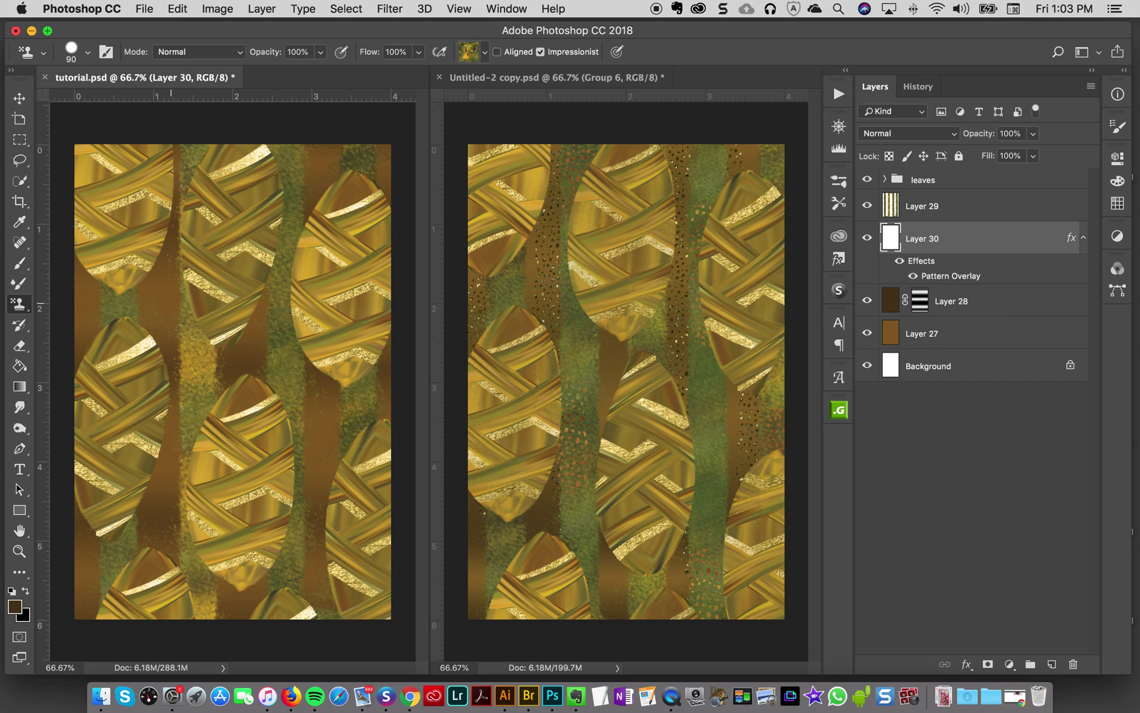
- Try dotted glitter strokes down the brown gap beside the upper-left leaf on Layer 30 and undo them
mouse_move(172, 143)
left_mouse_down()
mouse_move(165, 367)
mouse_move(158, 251)
left_mouse_up()
key("super+z")
left_click_drag(173, 157, 172, 519)
key("super+z")
- Paint dotted glitter texture on Layer 30 along the brown gaps between the leaves
left_click_drag(169, 143, 169, 392)
mouse_move(198, 475)
left_mouse_down()
mouse_move(177, 469)
mouse_move(174, 587)
left_mouse_up()
left_click_drag(251, 608, 271, 602)
left_click_drag(329, 385, 312, 559)
left_click_drag(166, 485, 161, 530)
- Add a new layer above Layer 29 and choose CreatorsCoutureTM21 as the Pattern Stamp pattern
left_click(948, 206)
left_click(1051, 665)
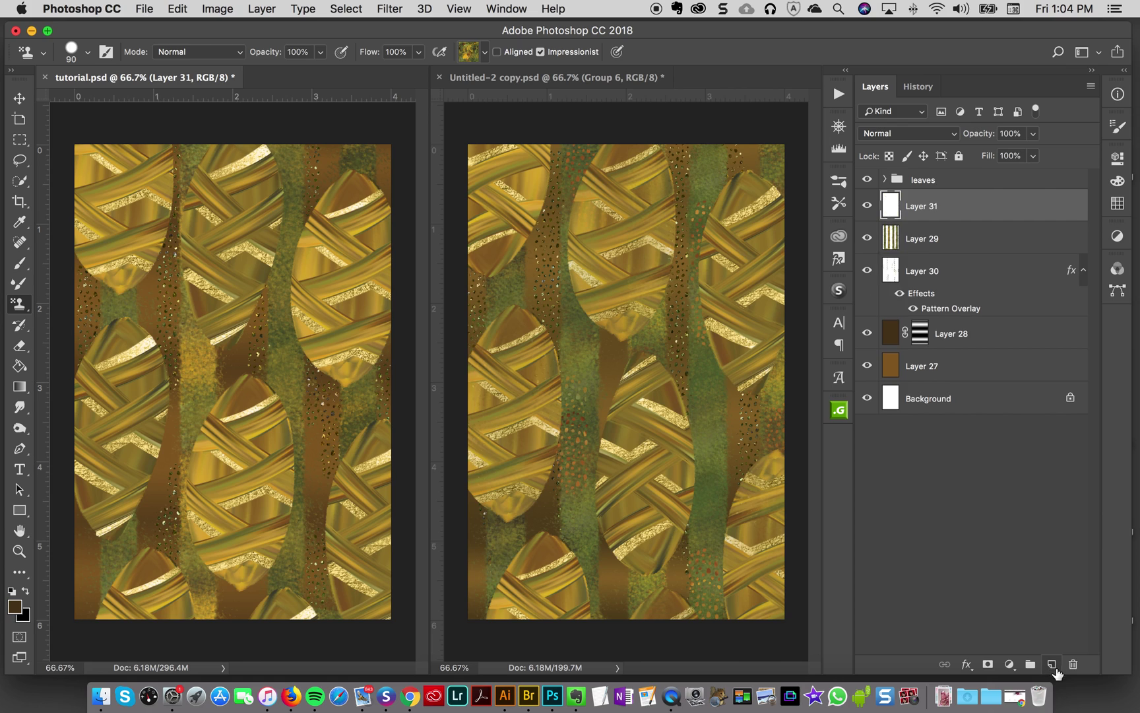
left_click(479, 54)
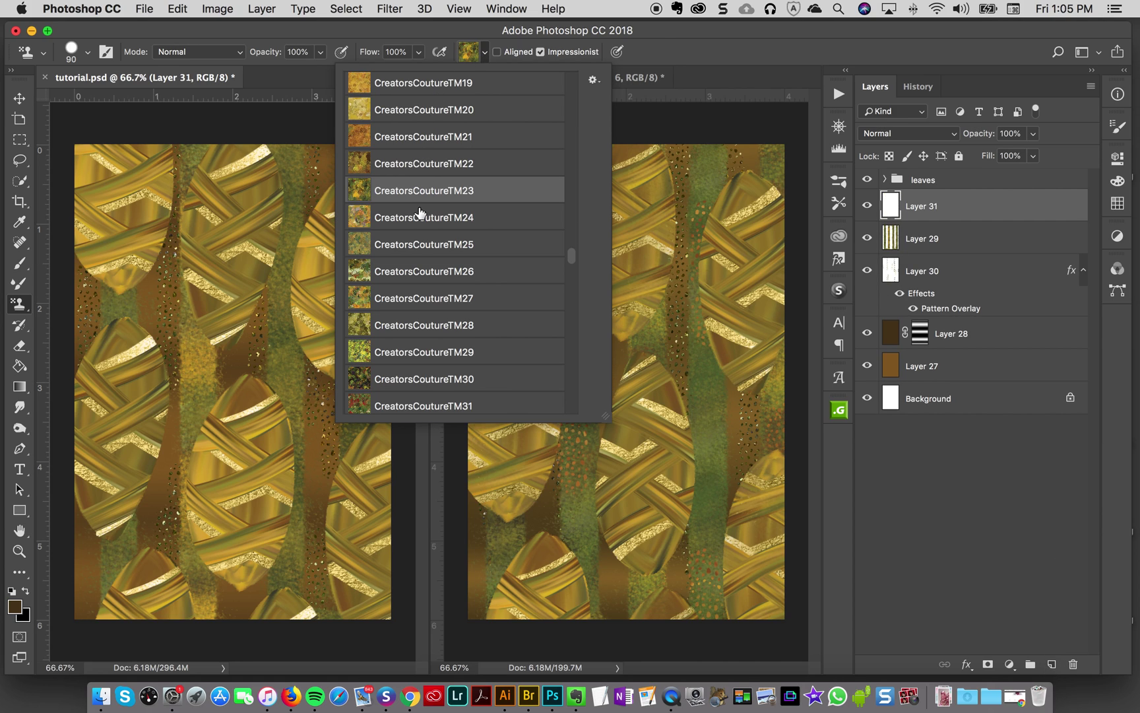
scroll(428, 225, "up", 1)
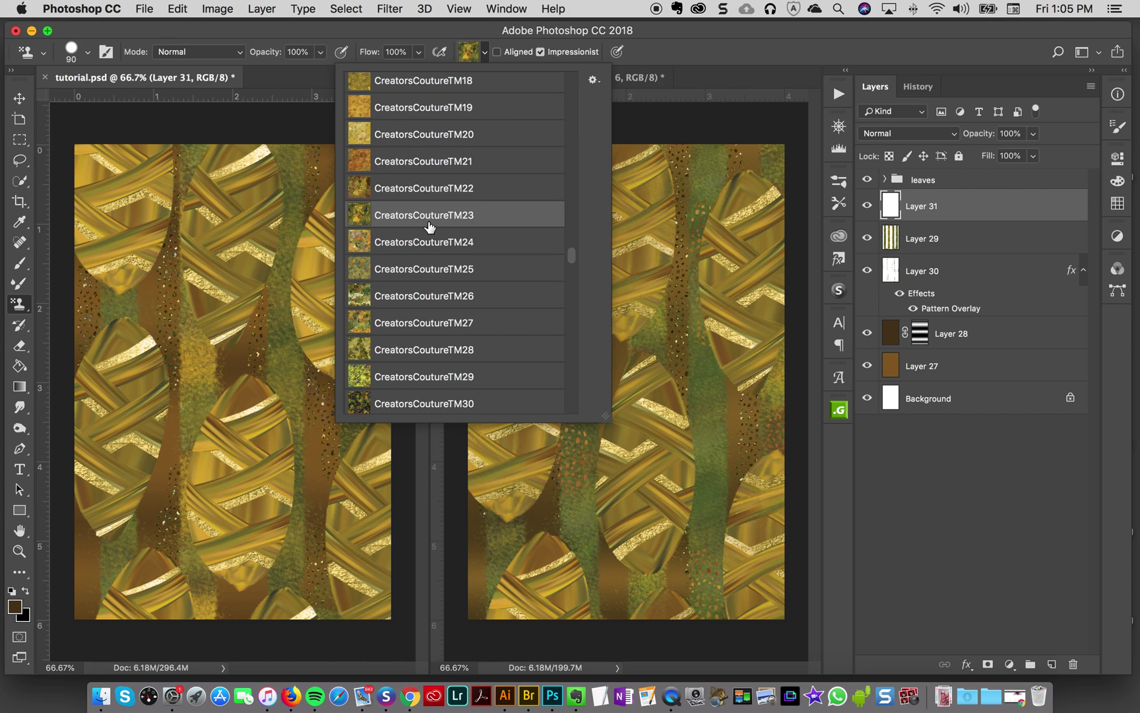
left_click(392, 166)
left_click(706, 51)
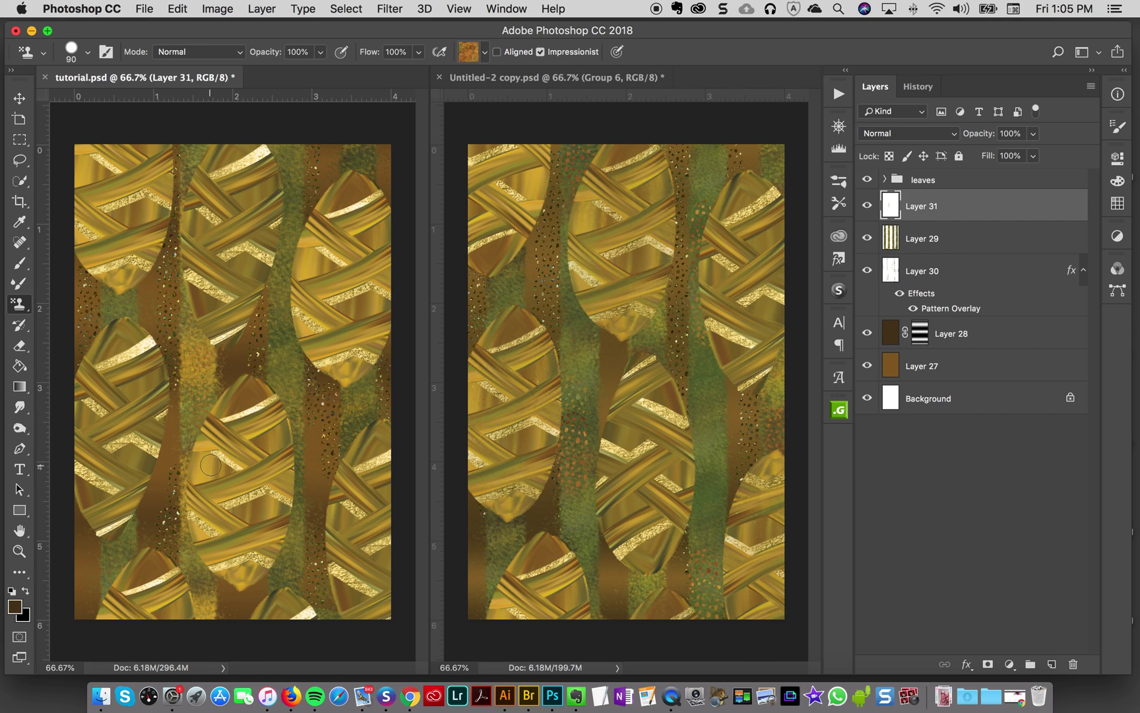
- Try dotted pattern strokes between the middle leaves on Layer 31 and undo them
key("super+z")
mouse_move(246, 266)
left_mouse_down()
mouse_move(258, 332)
mouse_move(261, 294)
mouse_move(262, 376)
left_mouse_up()
key("super+z")
- Paint orange dotted texture on Layer 31 over the green bands between the leaves, finishing with the Move tool active
left_click_drag(227, 376, 240, 362)
left_click_drag(335, 172, 364, 155)
key("v")
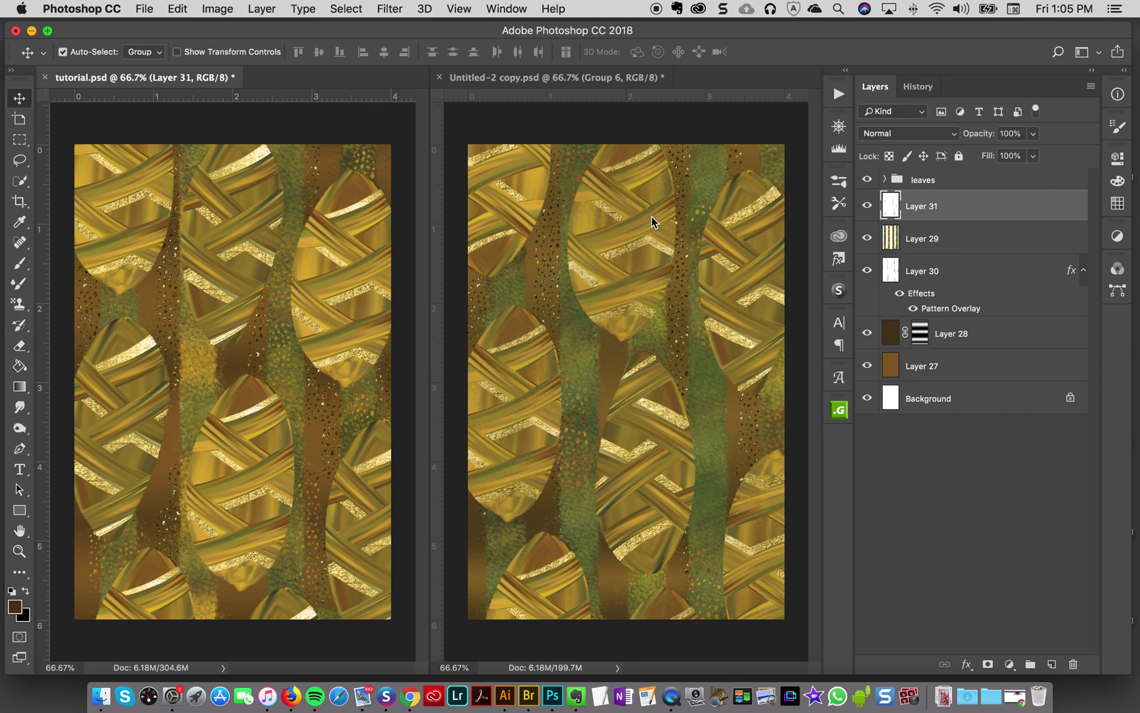
- Compare with Untitled-2 copy.psd, show and select its Layer 33 to examine the gold foil pieces, and return to tutorial.psd
left_click(519, 204)
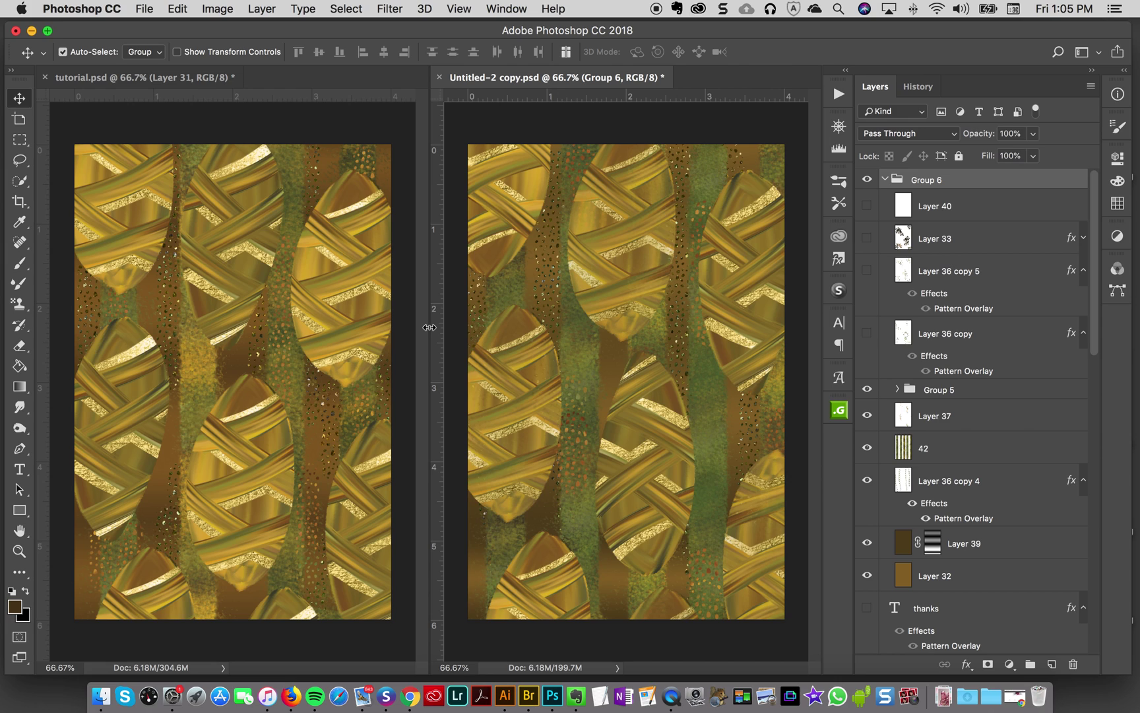
left_click(191, 84)
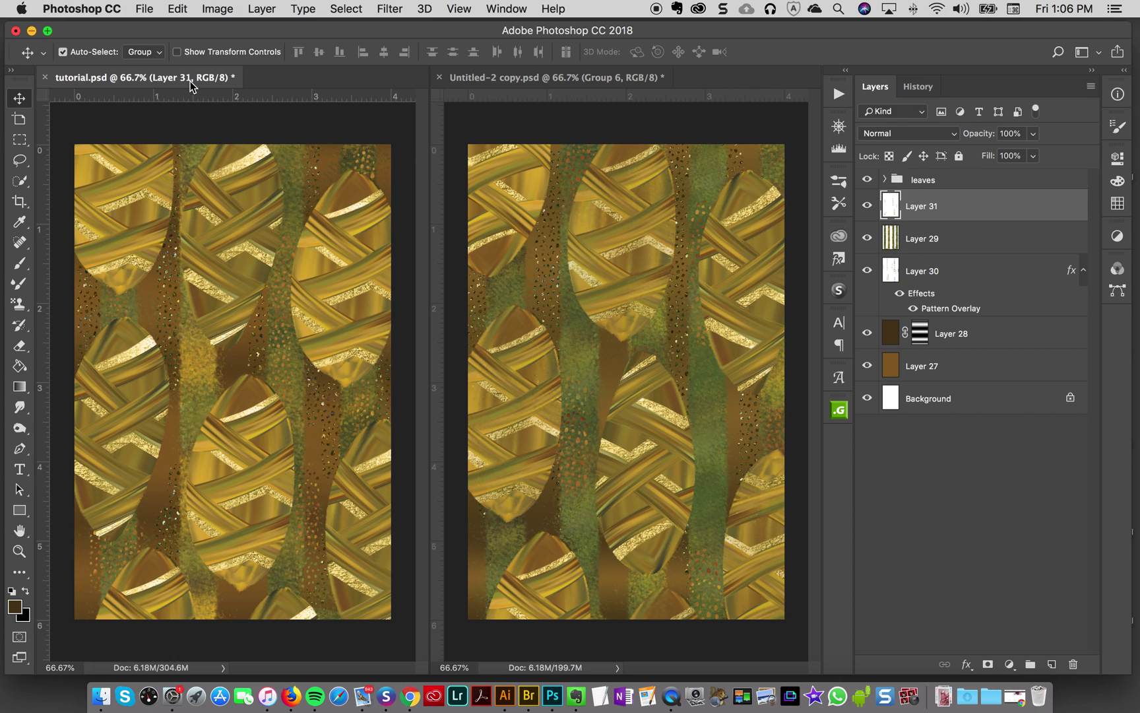
left_click(541, 87)
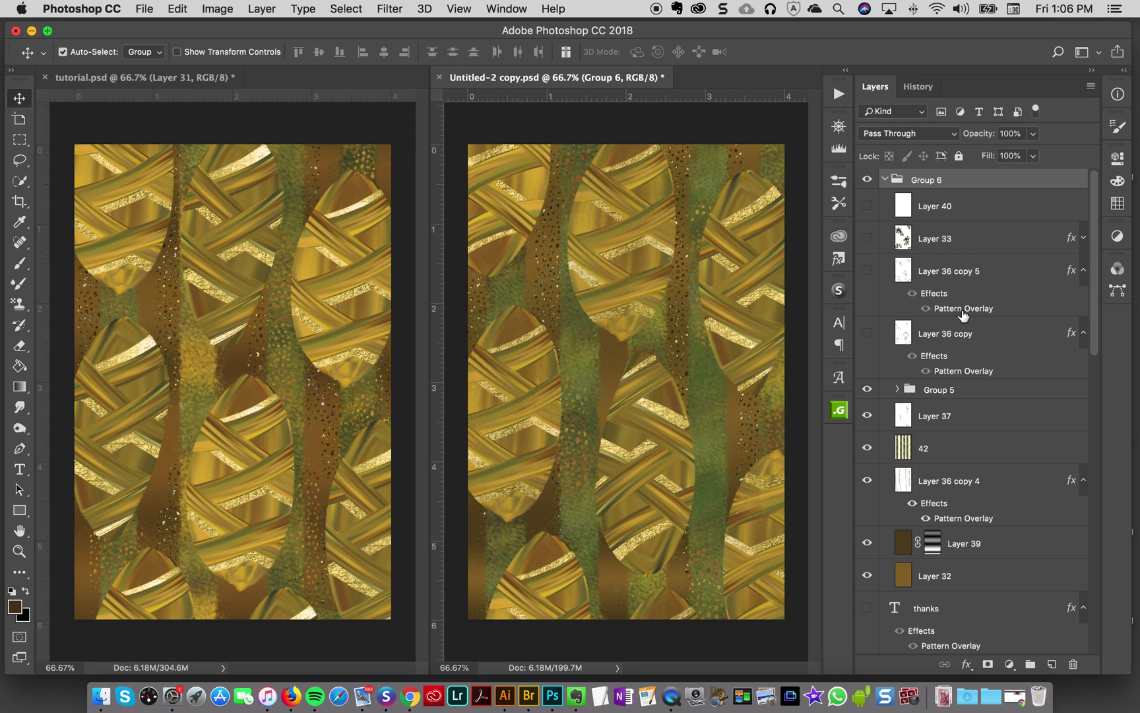
left_click(867, 238)
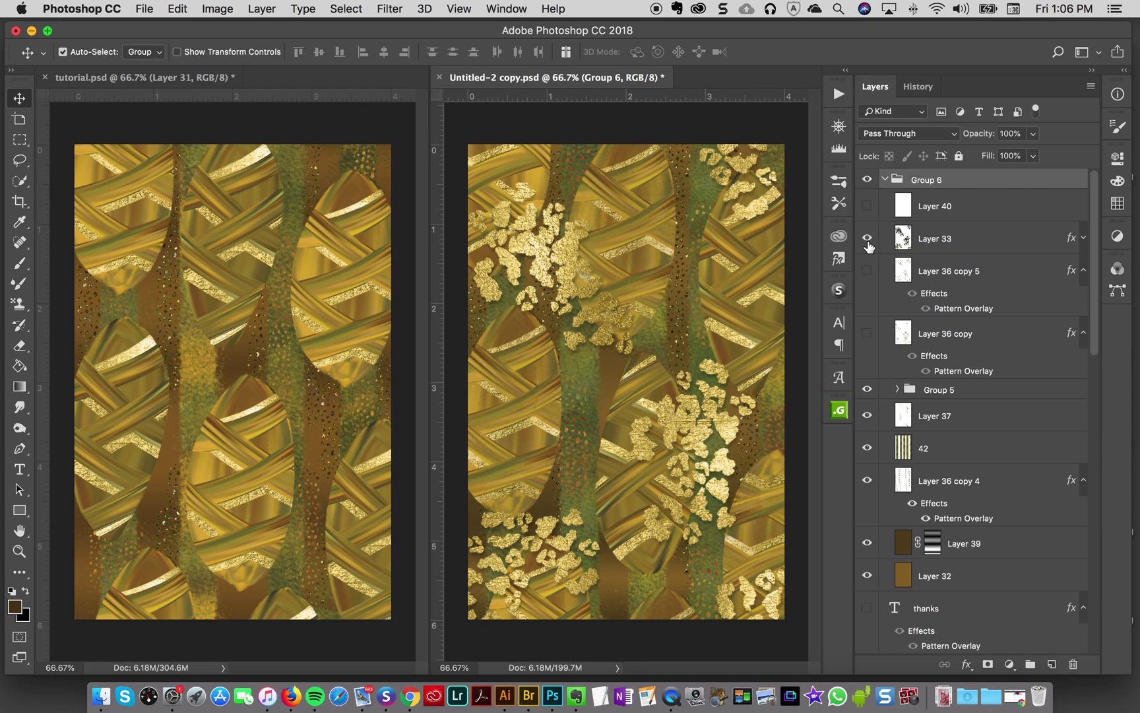
left_click(992, 250)
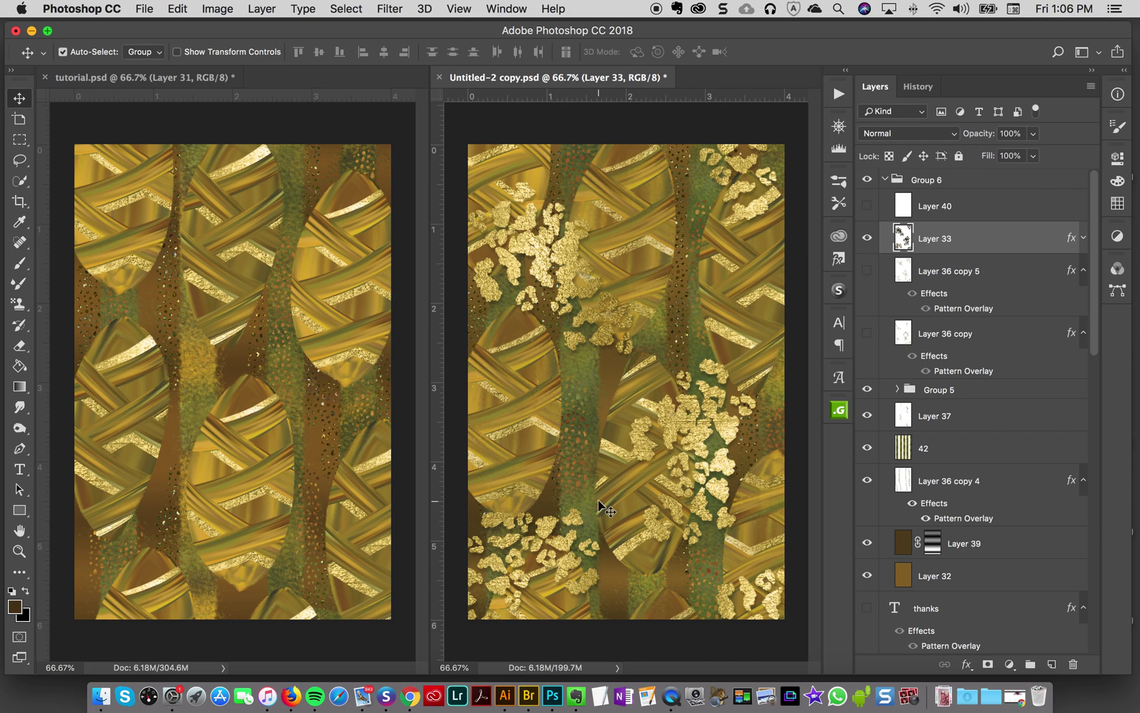
left_click(131, 78)
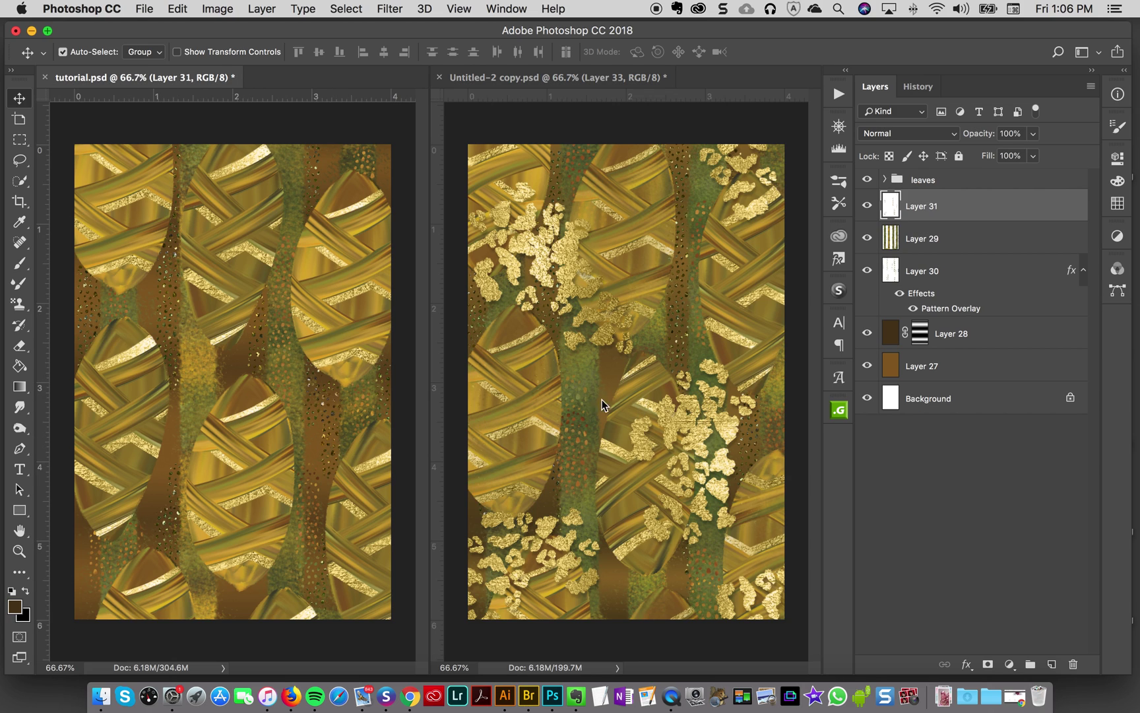
- Choose the Pattern Stamp tool with the wild leopard basic brush and add a new layer above the leaves group
left_click(847, 204)
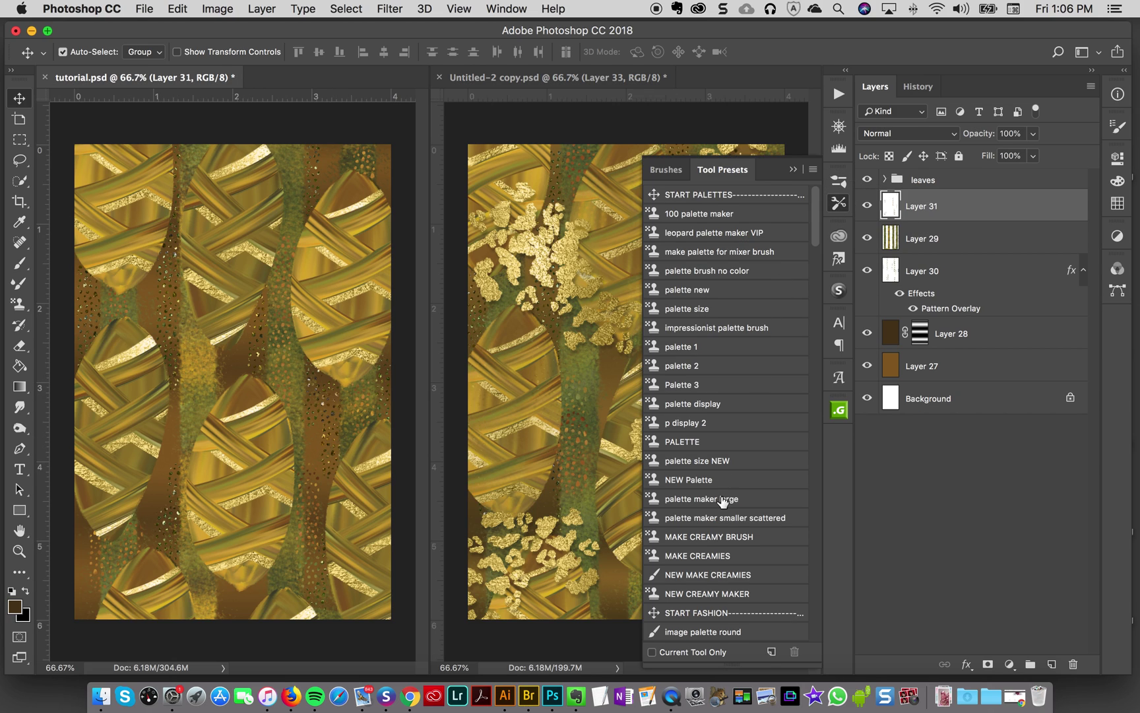
scroll(722, 500, "down", 20)
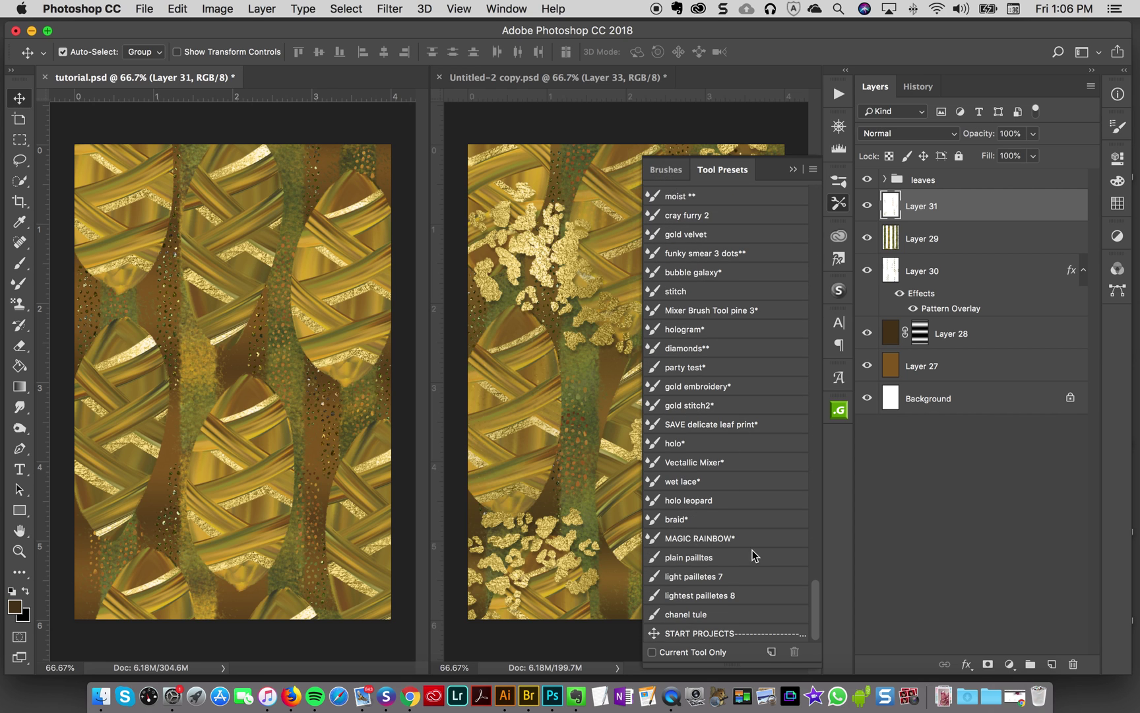
left_click(751, 556)
left_click(686, 255)
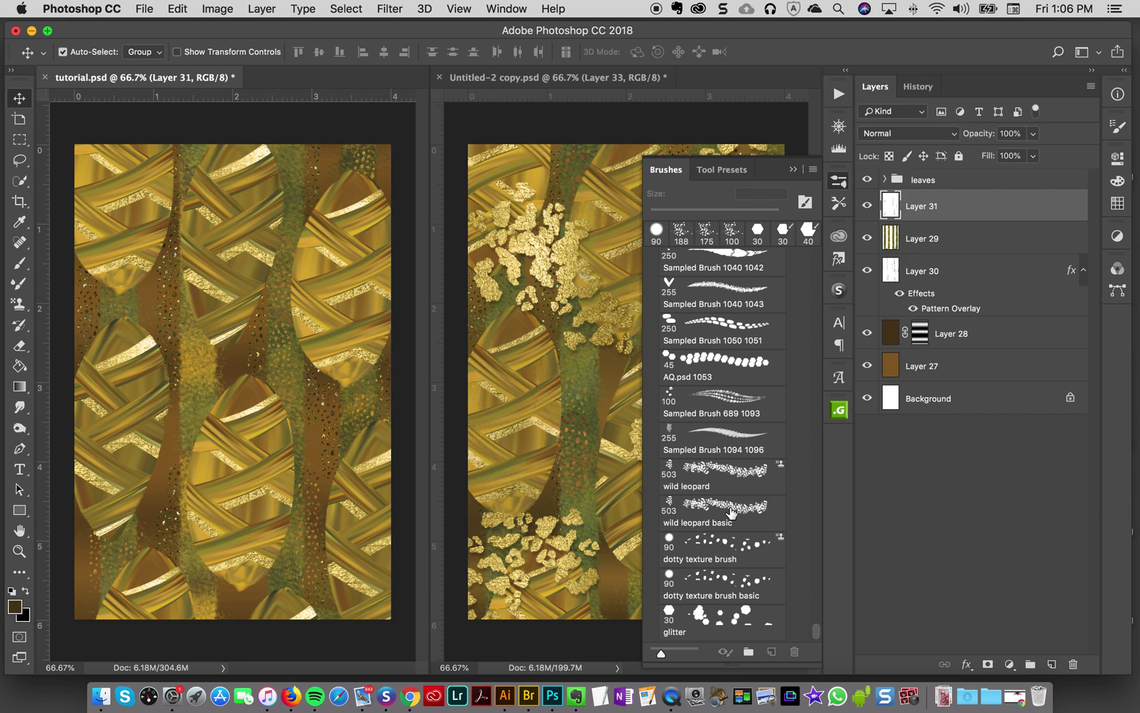
left_click(19, 306)
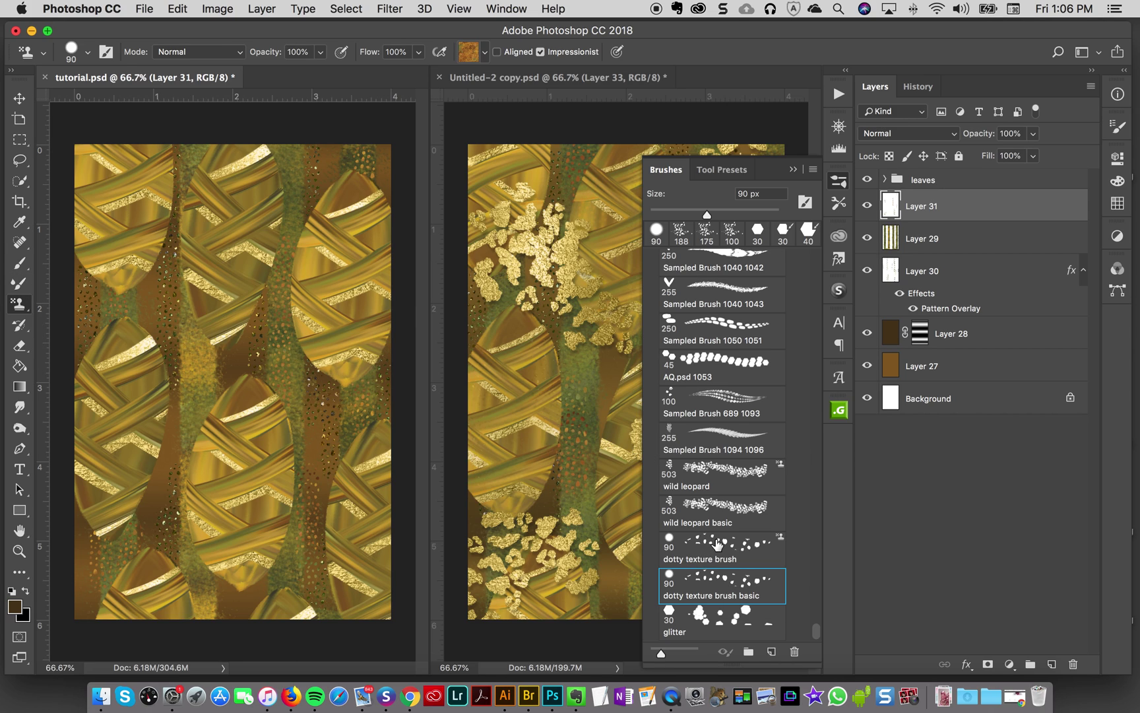
left_click(702, 512)
left_click(323, 495)
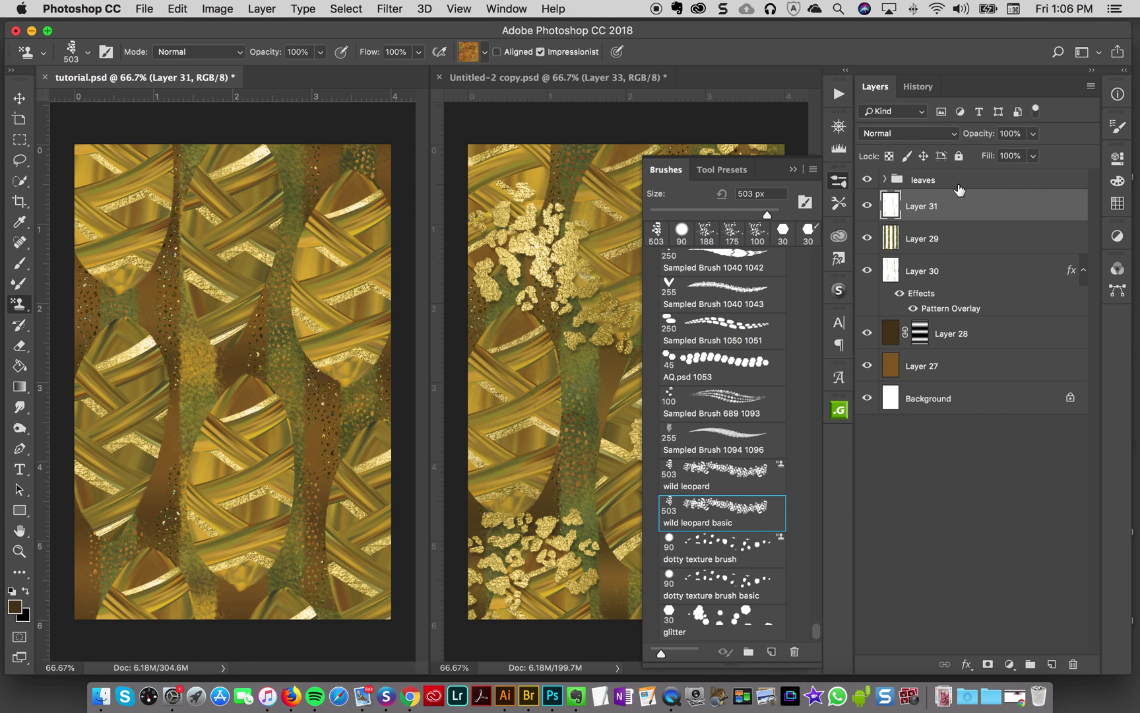
left_click(967, 180)
left_click(1052, 664)
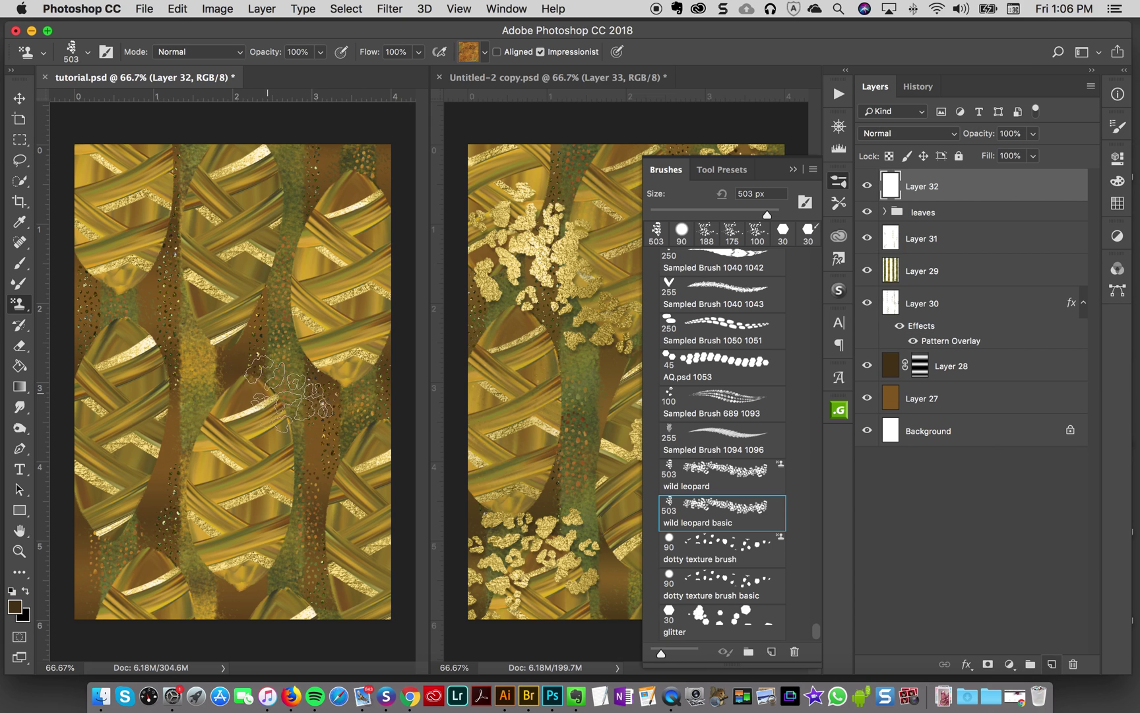
- Try leopard strokes on Layer 32, first plain and then with the gold 1c style, and undo both strokes
left_click(300, 419)
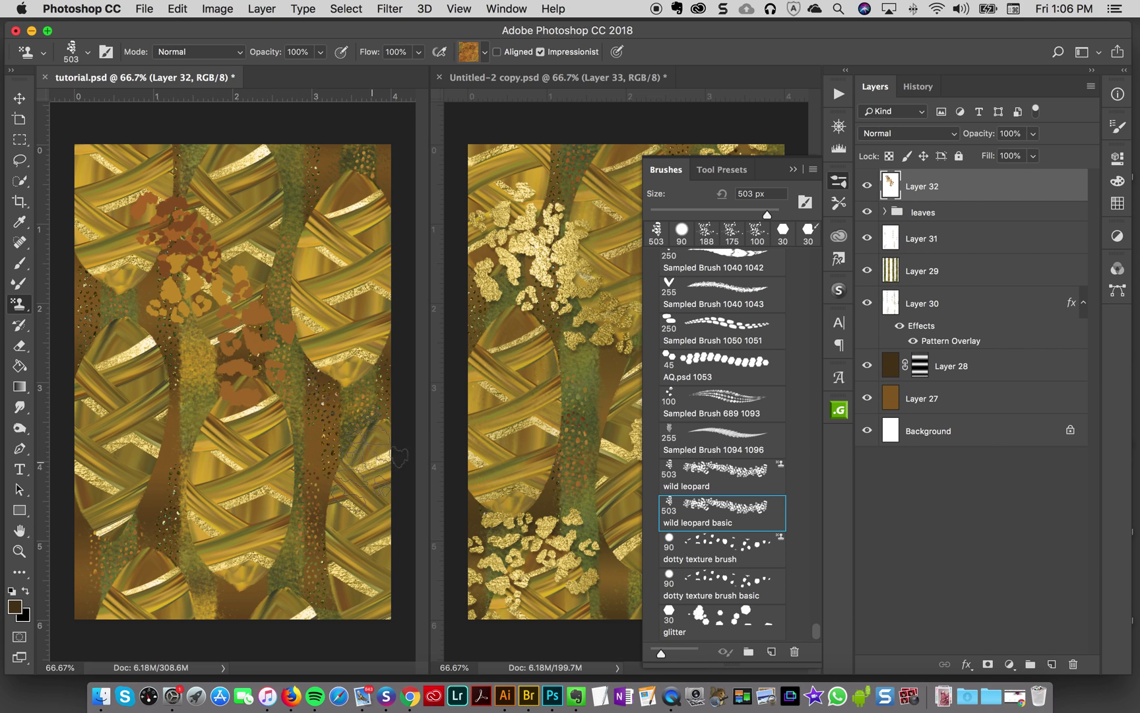
key("super+z")
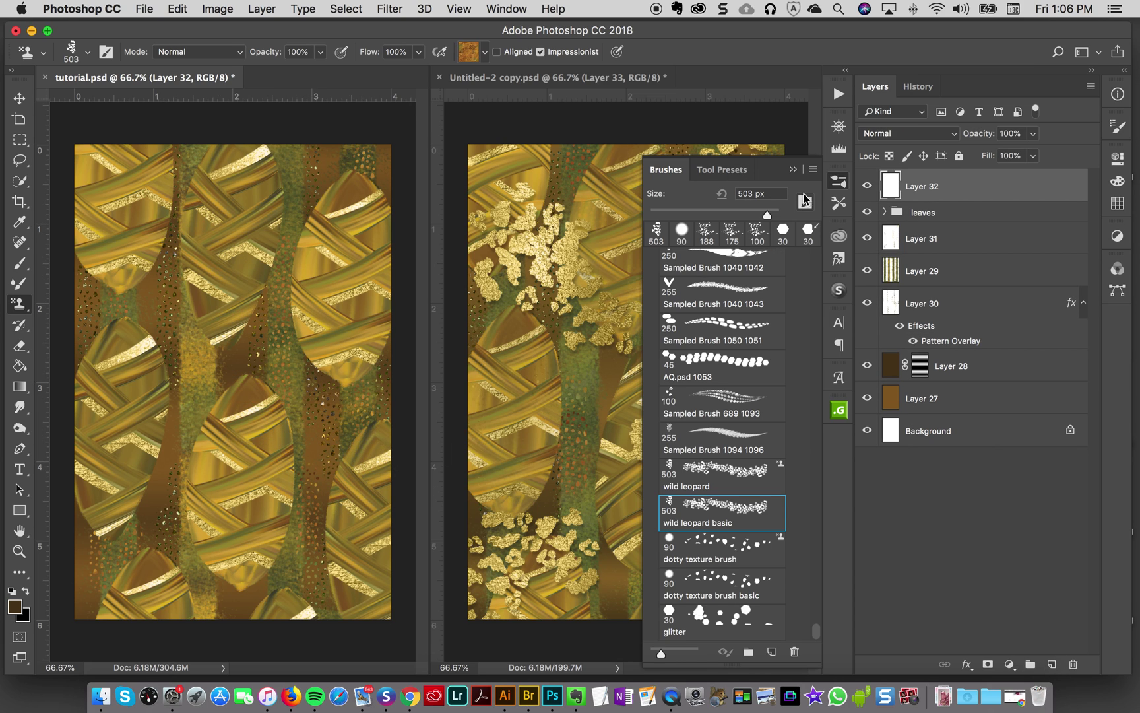
left_click(838, 258)
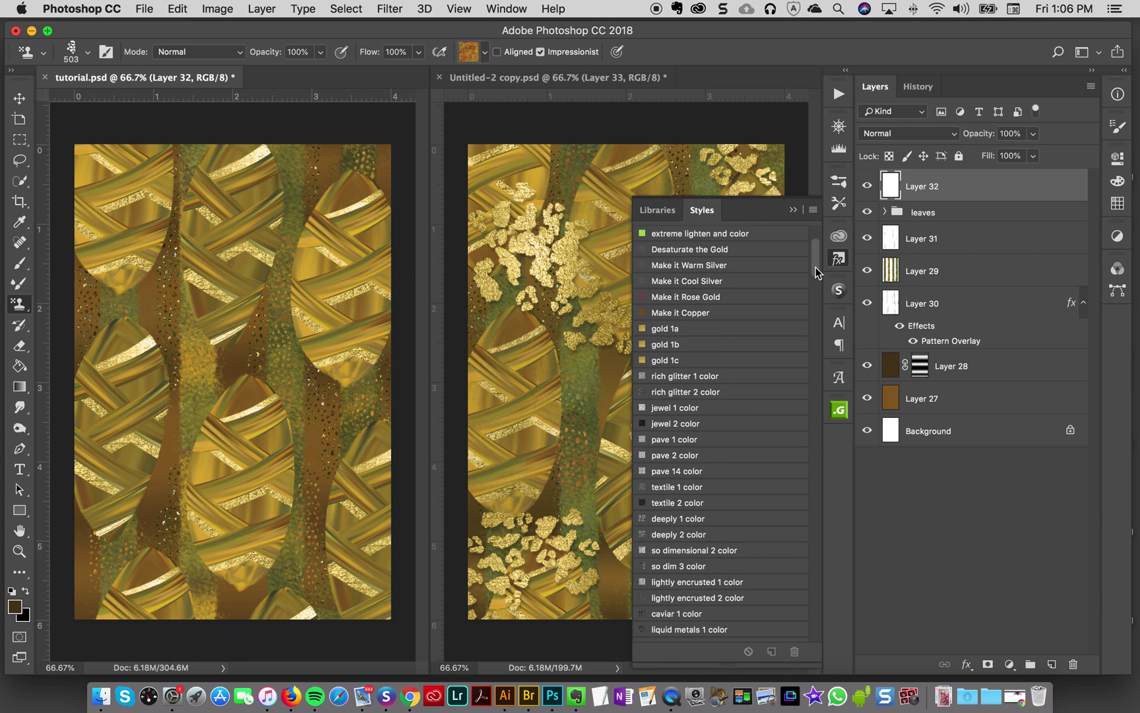
left_click(674, 359)
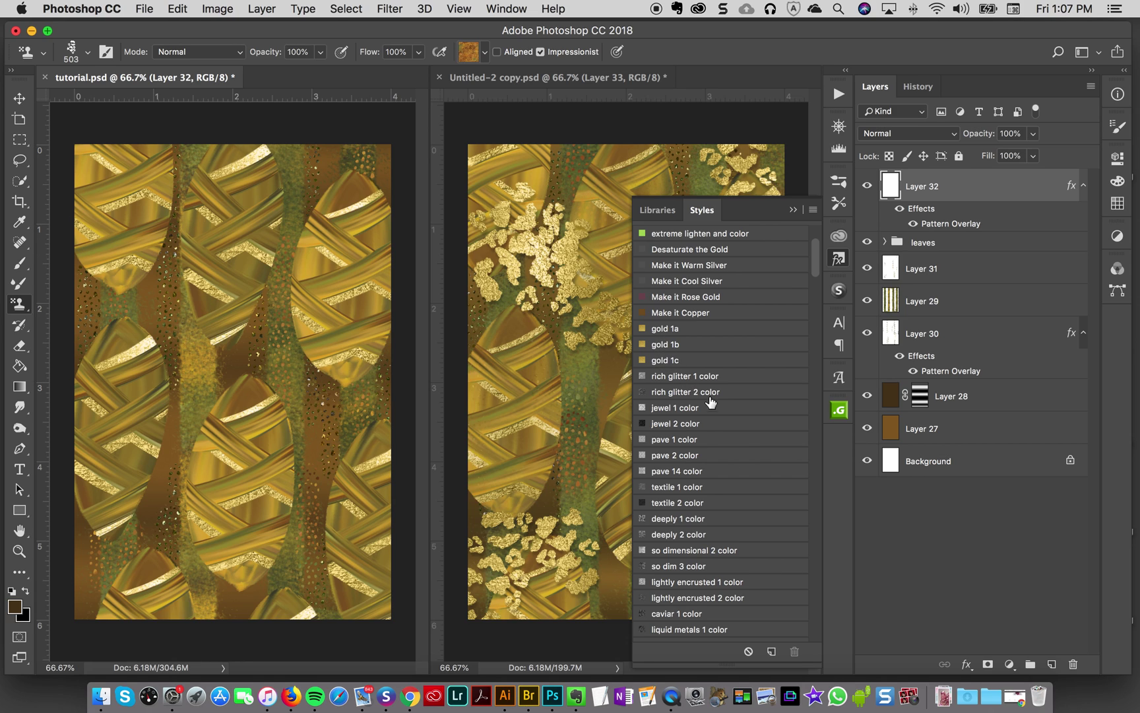
left_click(840, 260)
left_click_drag(168, 218, 304, 445)
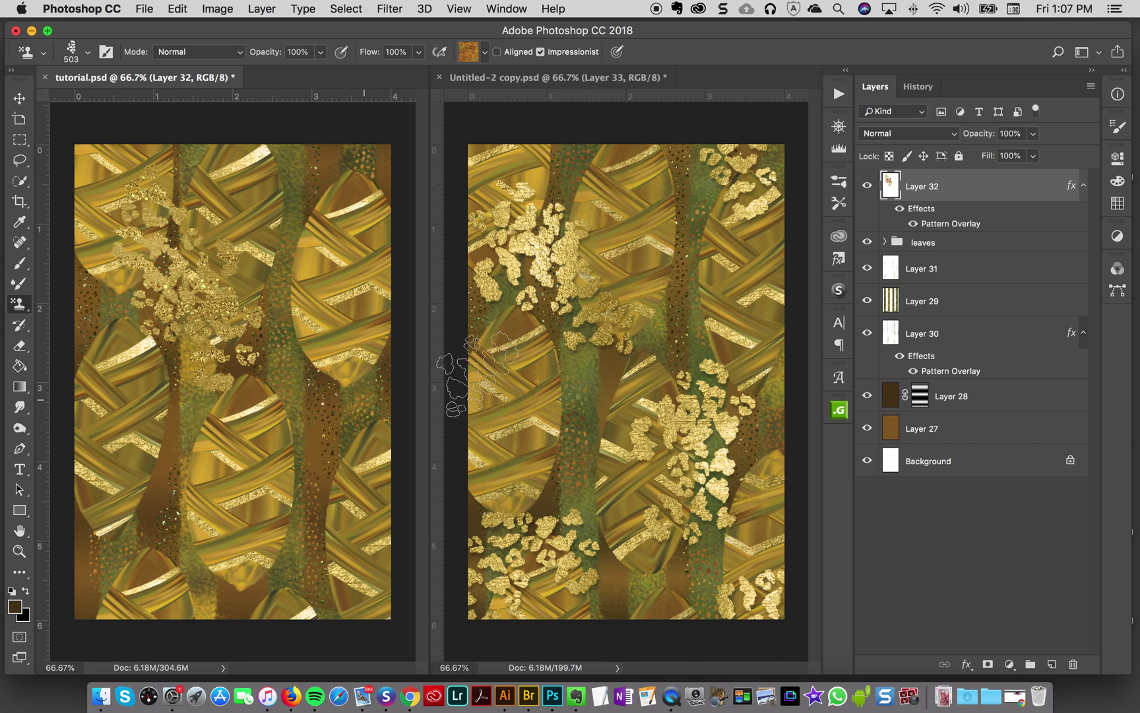
key("super+c")
key("super+z")
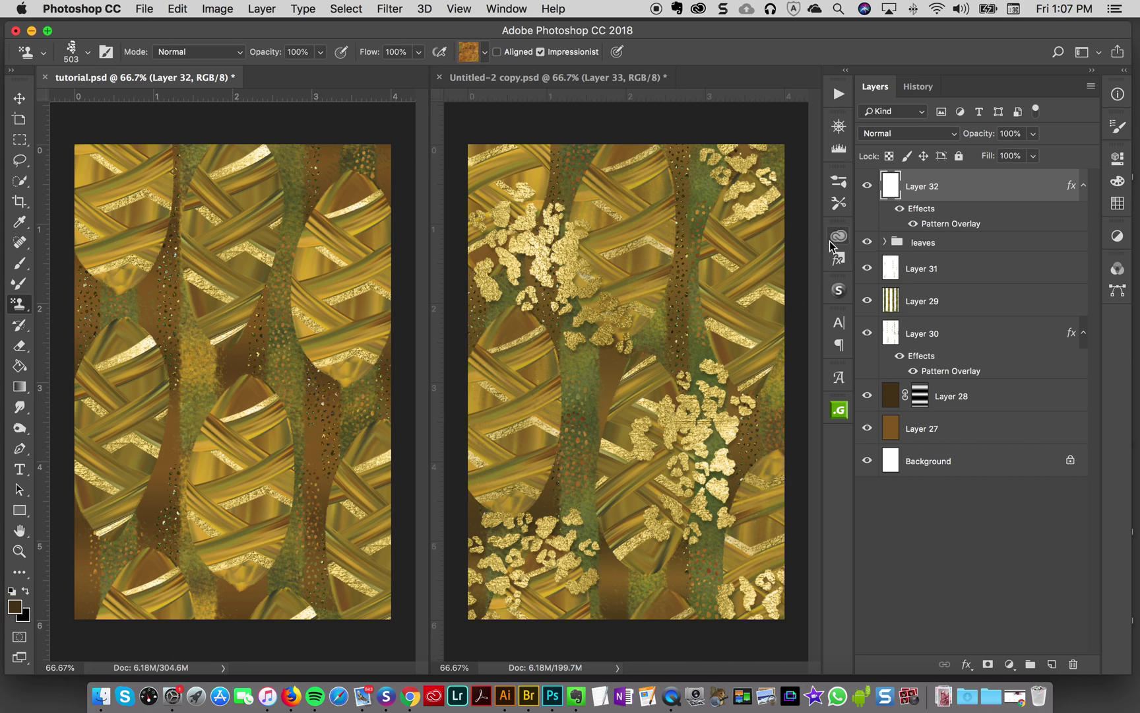
- Apply the 24K 12a style from the styles 24k gold library to Layer 32
left_click(838, 238)
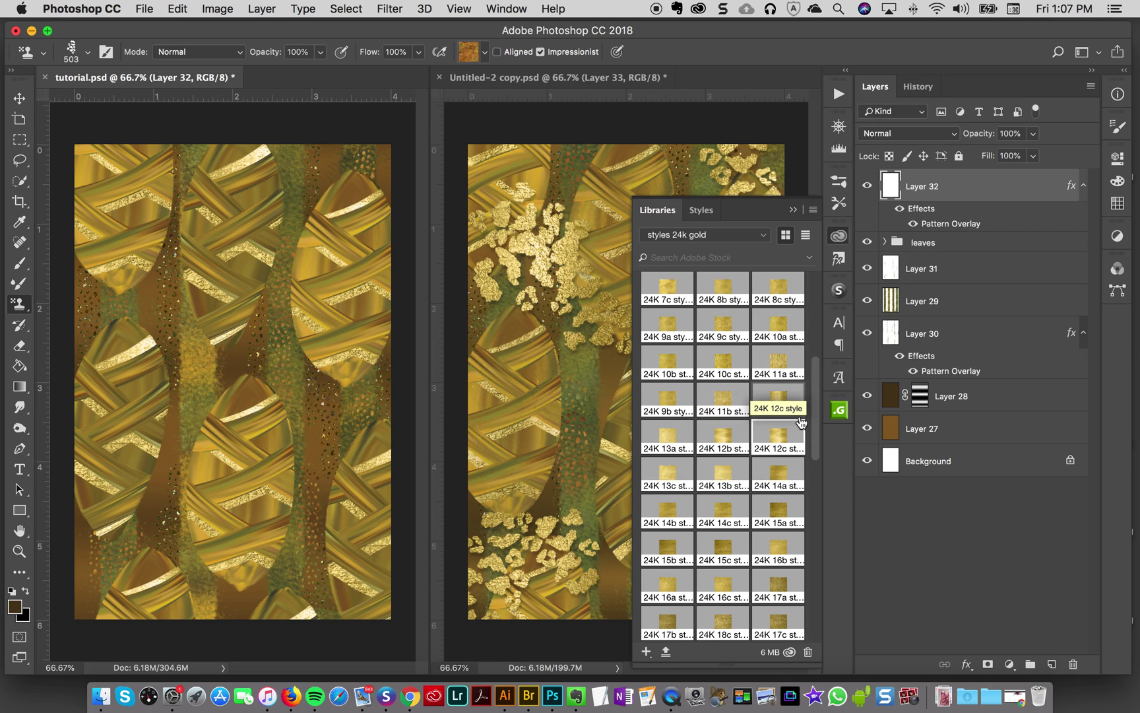
left_click(779, 404)
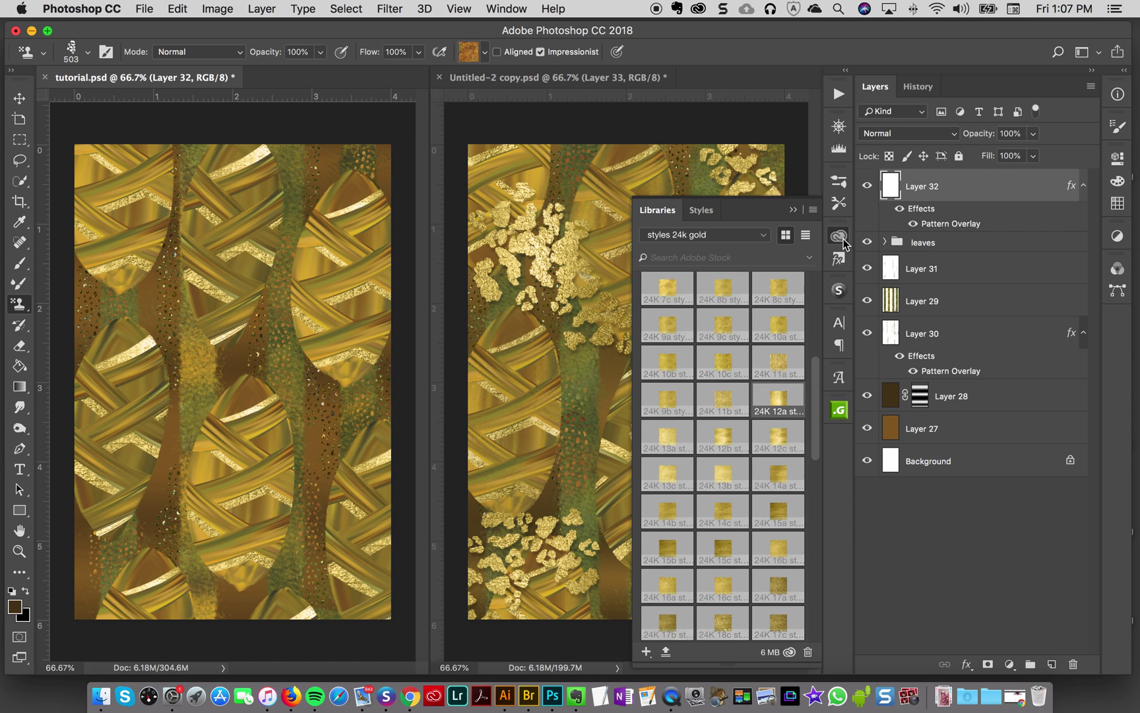
left_click(261, 232)
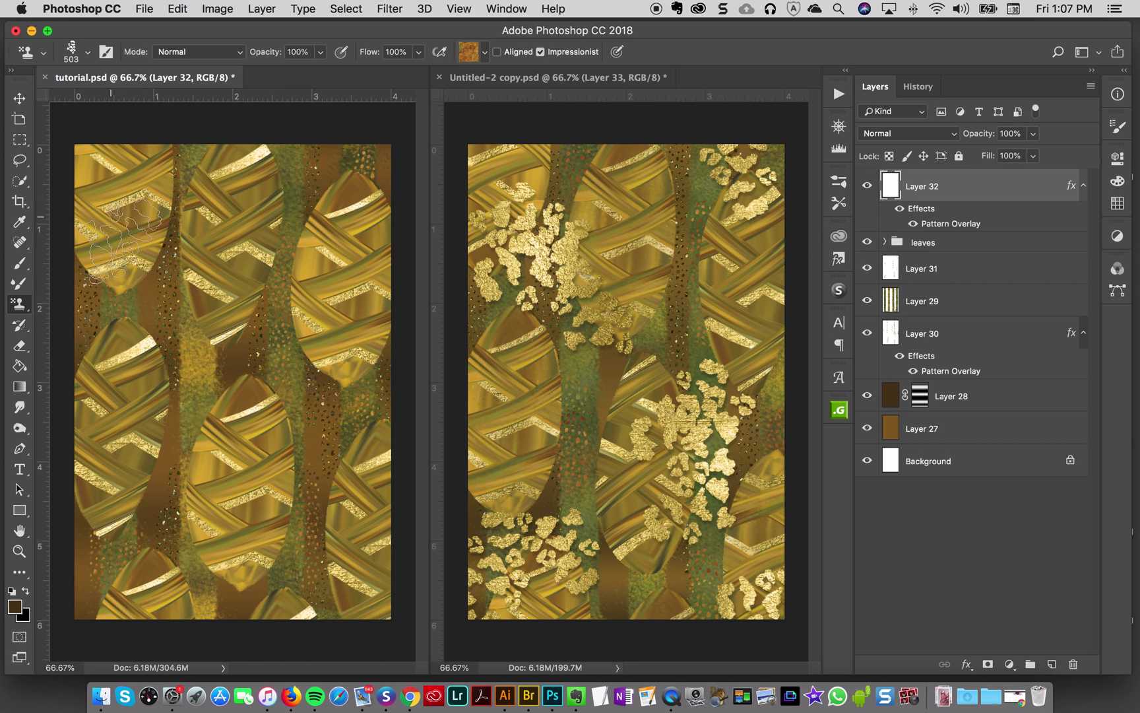
- Paint gold leopard pieces on Layer 32 over the upper-left leaves and down towards the centre, undoing unsuitable strokes
left_click_drag(132, 227, 162, 291)
key("super+z")
mouse_move(122, 247)
left_mouse_down()
mouse_move(162, 310)
mouse_move(168, 297)
left_mouse_up()
key("super+z")
key("super+z")
left_click_drag(125, 238, 225, 346)
key("super+z")
mouse_move(165, 264)
left_mouse_down()
mouse_move(152, 310)
mouse_move(112, 204)
mouse_move(119, 251)
mouse_move(231, 330)
left_mouse_up()
key("super+z")
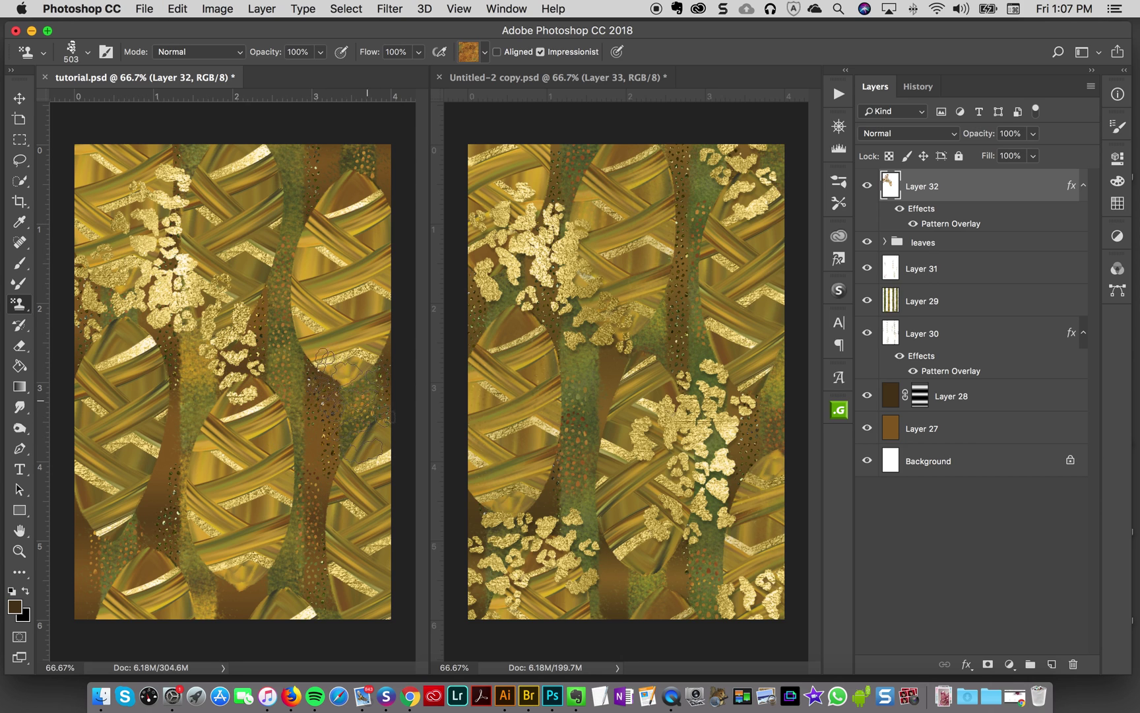
- Add gold leopard pieces on Layer 32 in the artwork's upper-right, lower-right and lower-left areas
left_click_drag(320, 129, 327, 172)
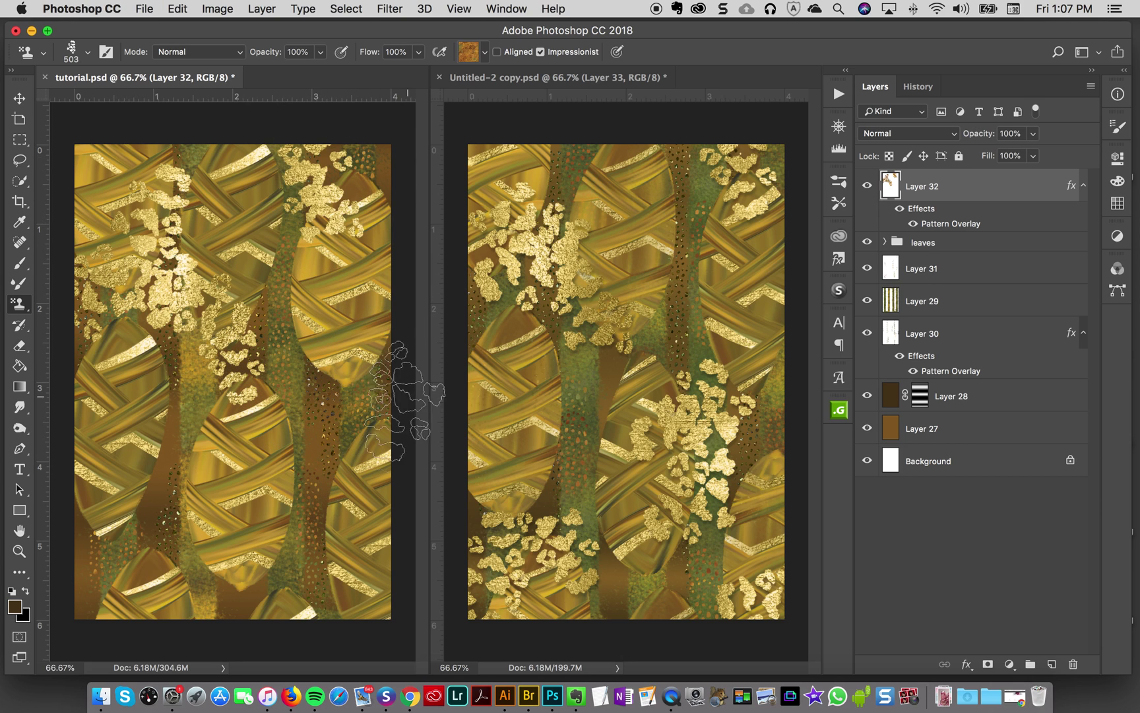
mouse_move(339, 429)
left_mouse_down()
mouse_move(317, 488)
mouse_move(311, 561)
left_mouse_up()
mouse_move(159, 571)
left_mouse_down()
mouse_move(148, 547)
mouse_move(106, 593)
left_mouse_up()
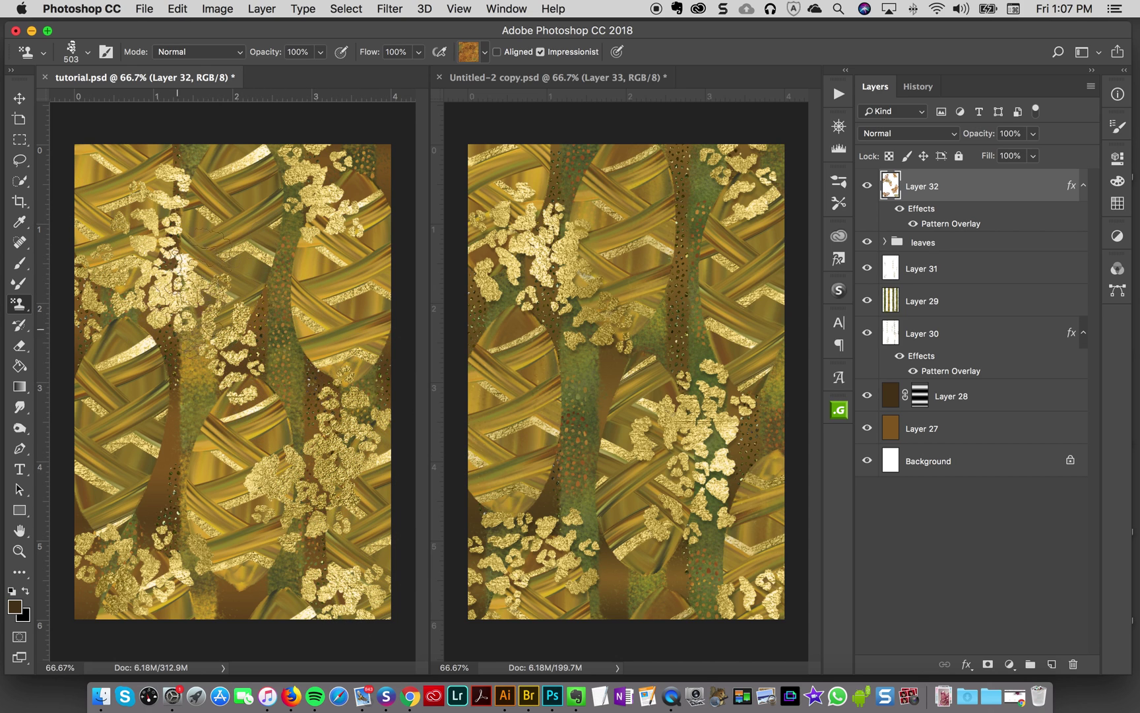
- Reposition the gold texture of Layer 32's Pattern Overlay on the artwork and apply the layer style
left_click(844, 239)
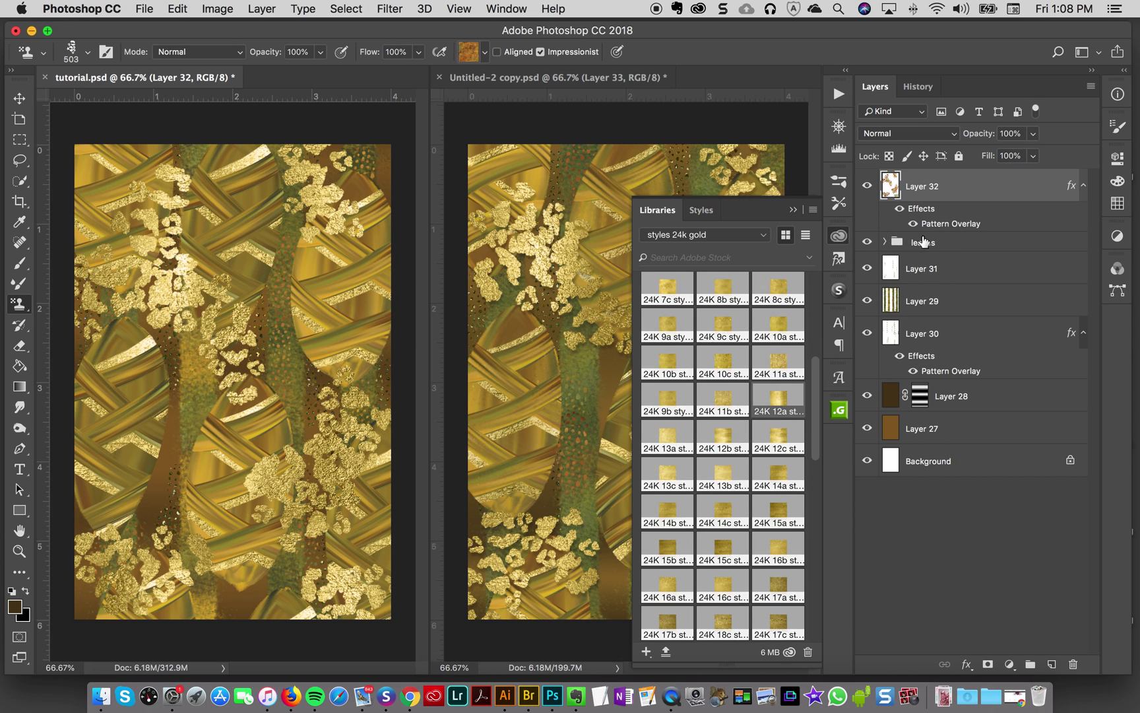
left_click(838, 238)
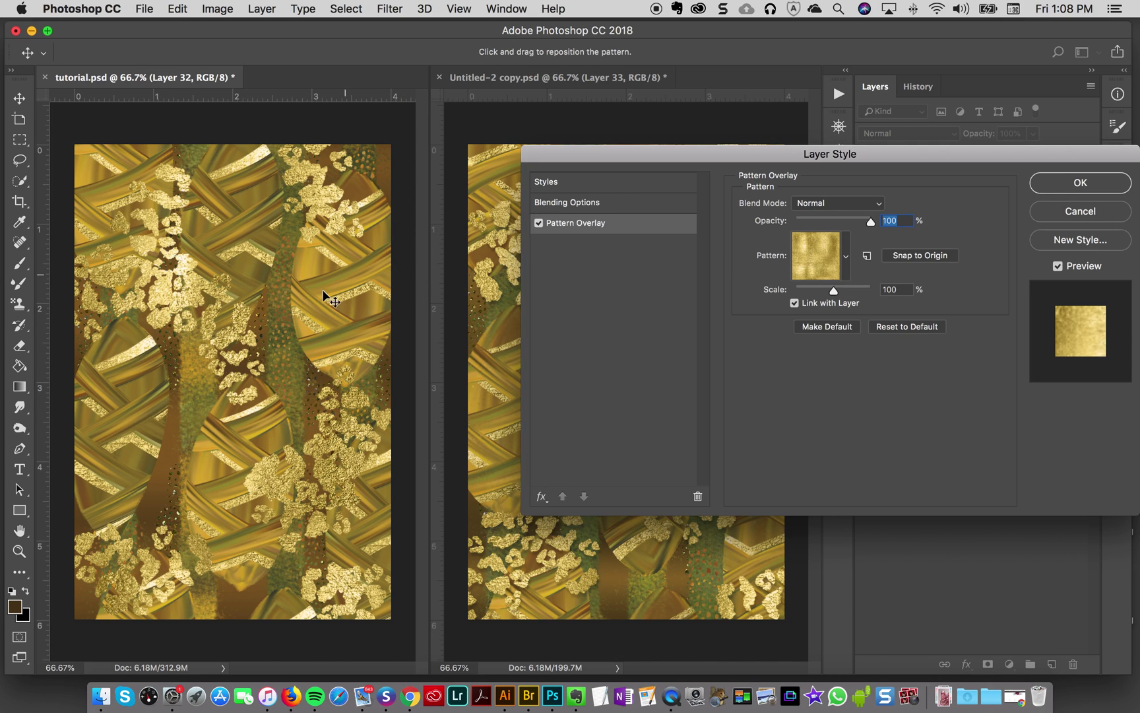
left_click_drag(116, 380, 285, 427)
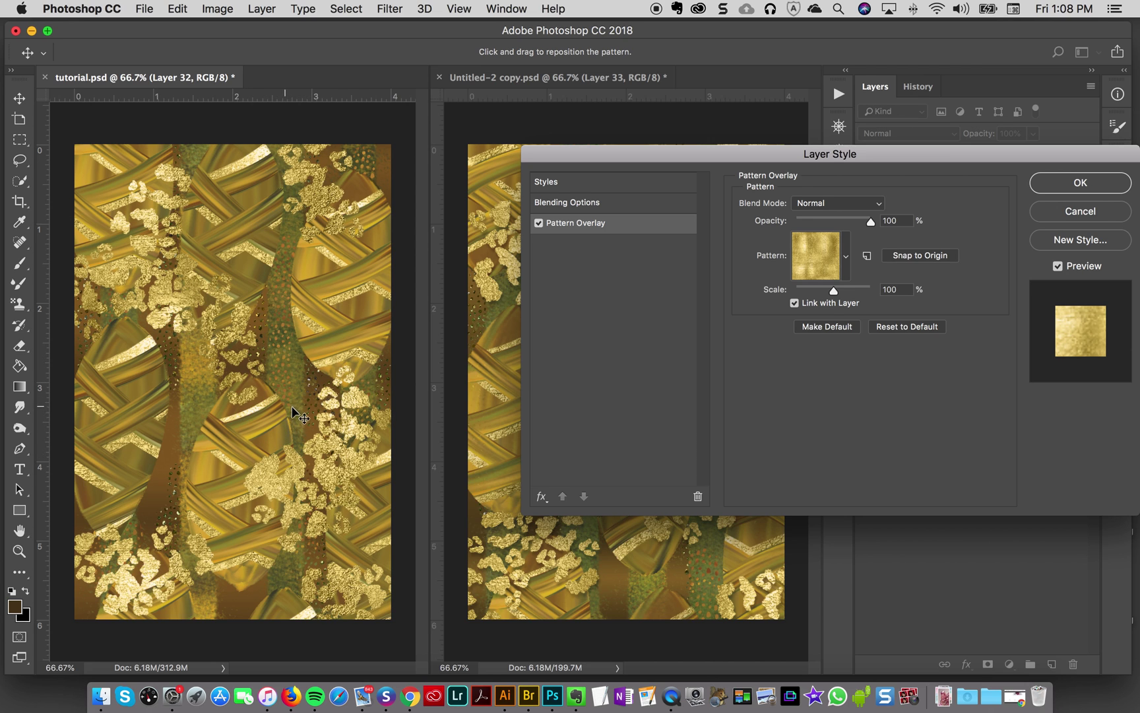
left_click_drag(251, 352, 274, 318)
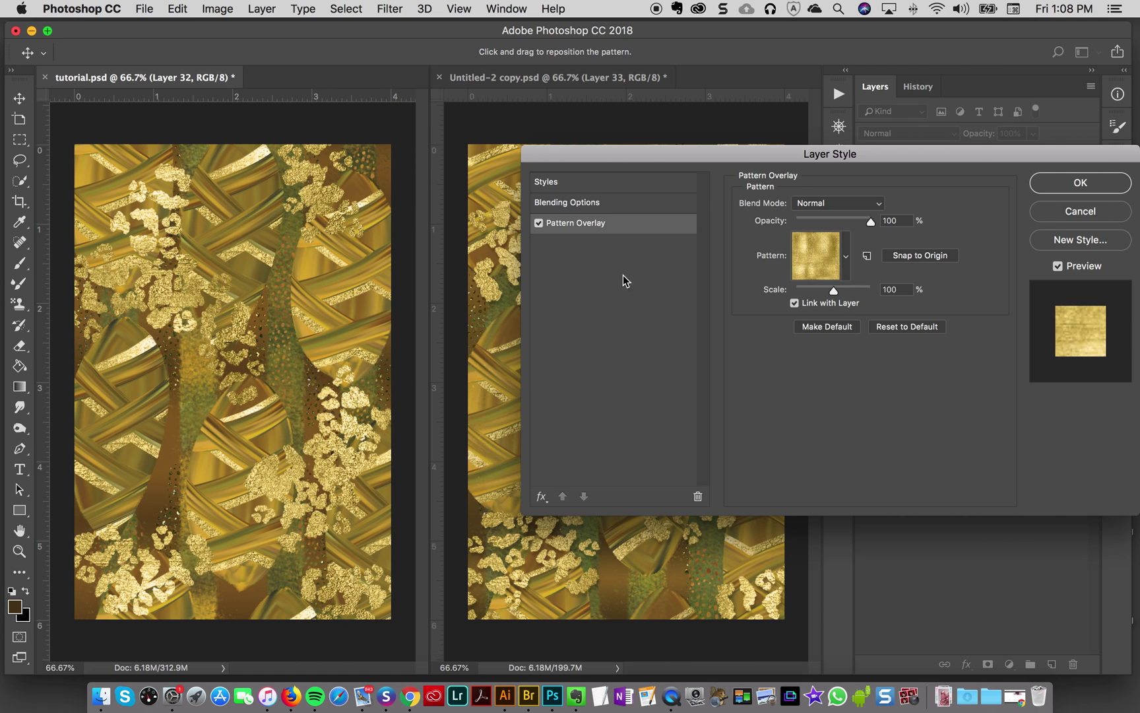
left_click(1060, 193)
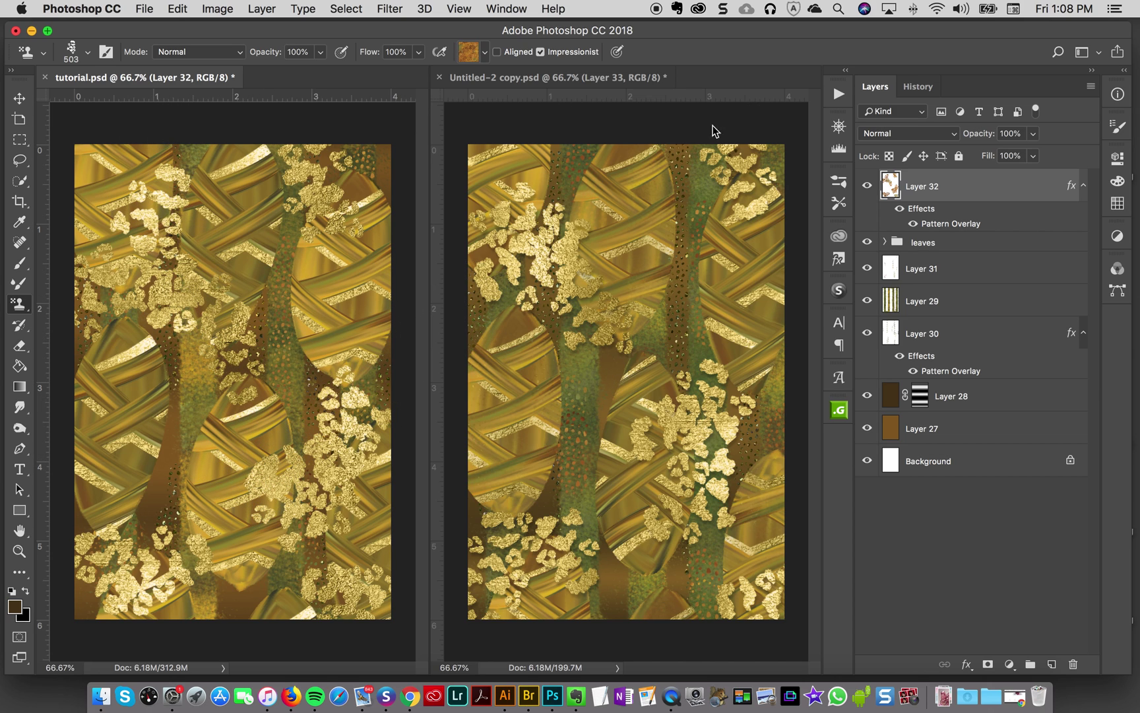
- In Untitled-2 copy.psd, toggle Layer 40, Layer 36 copy 5 and Layer 36 copy to examine the glitter accents, and return to tutorial.psd
left_click(646, 82)
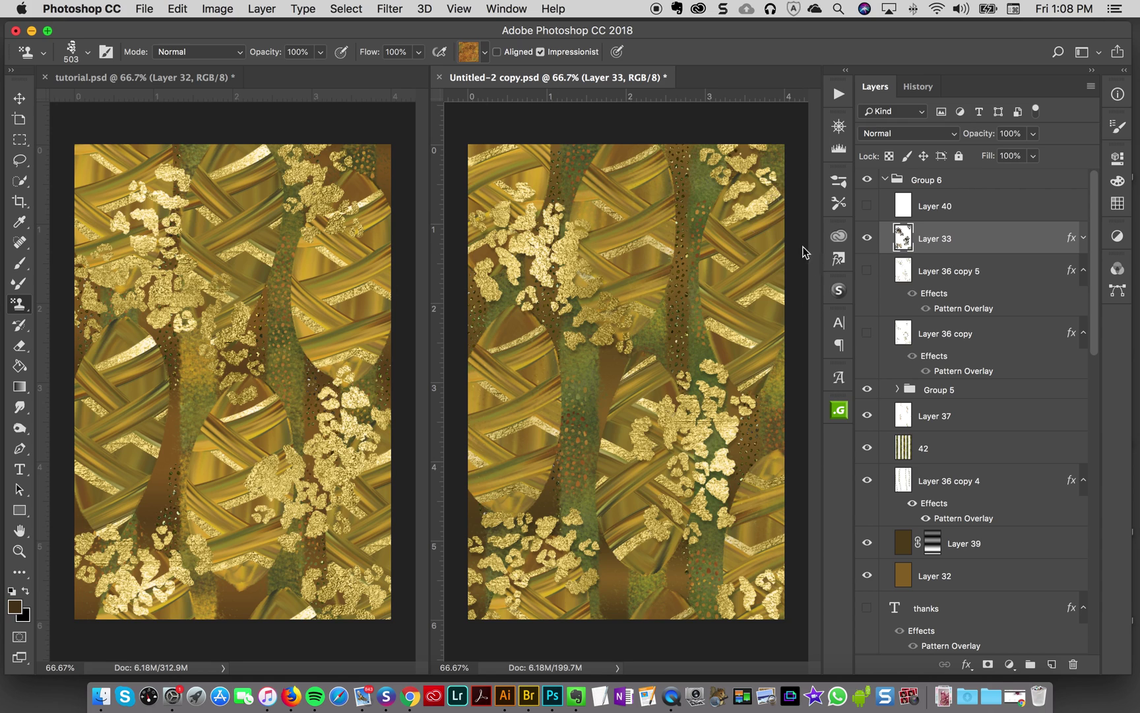
key("v")
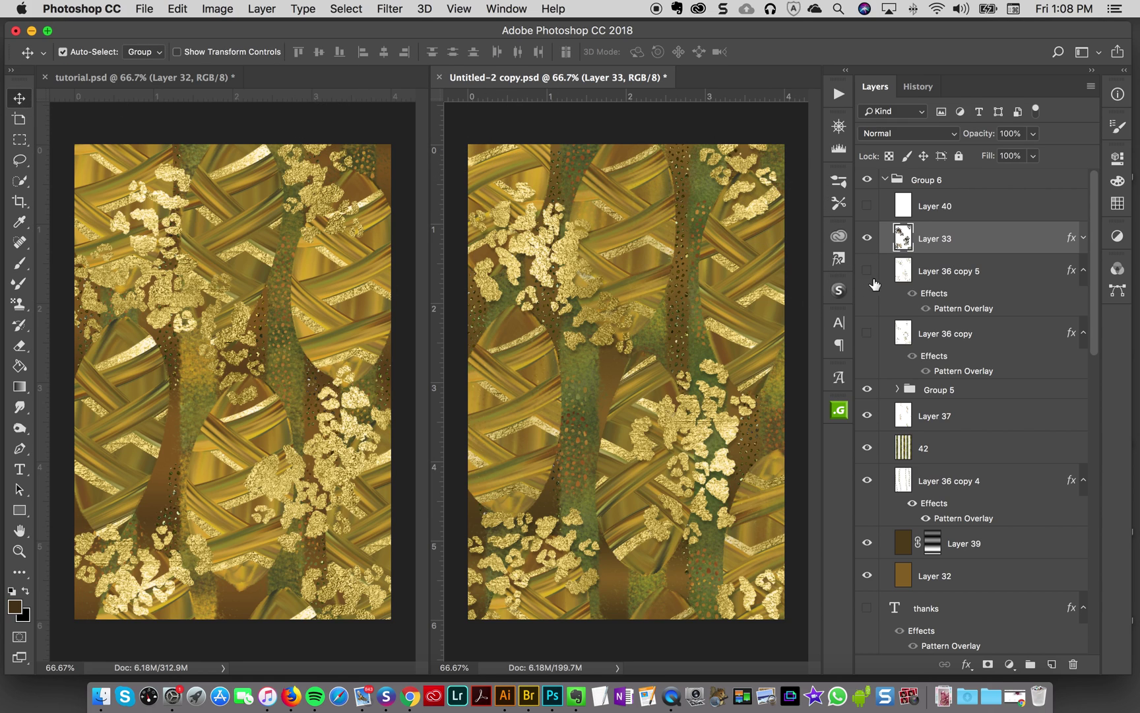
left_click(867, 207)
left_click(867, 207)
left_click(866, 270)
left_click(869, 334)
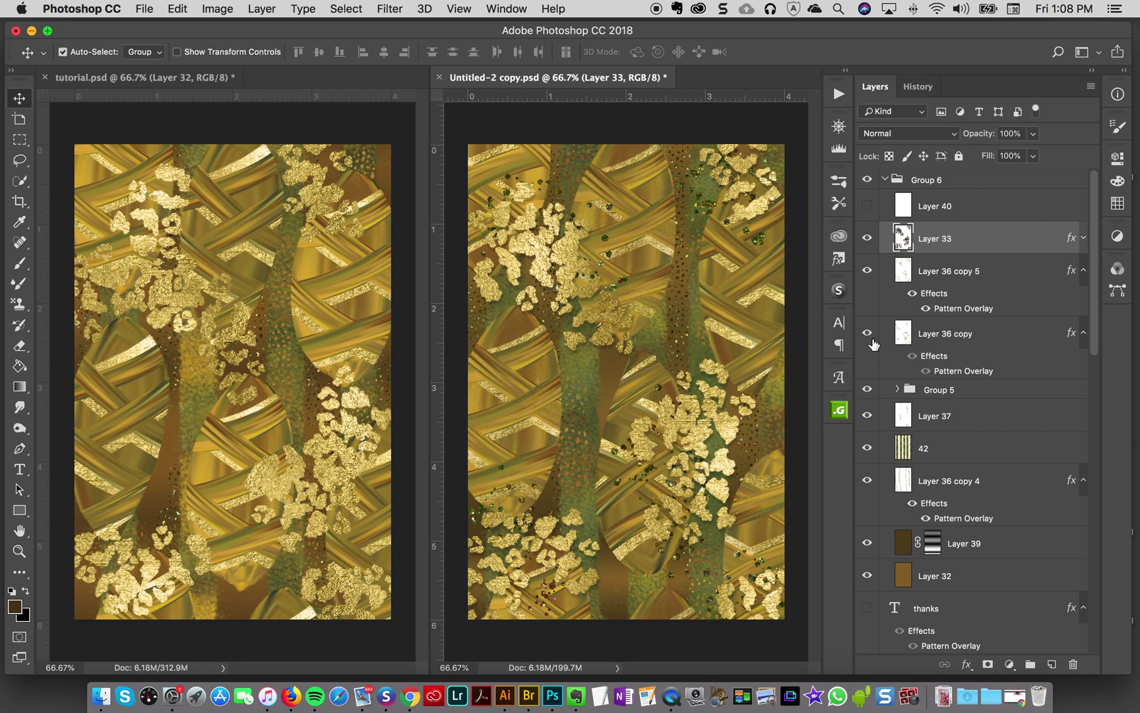
left_click(868, 333)
left_click(867, 270)
left_click(868, 334)
left_click(867, 270)
left_click(177, 80)
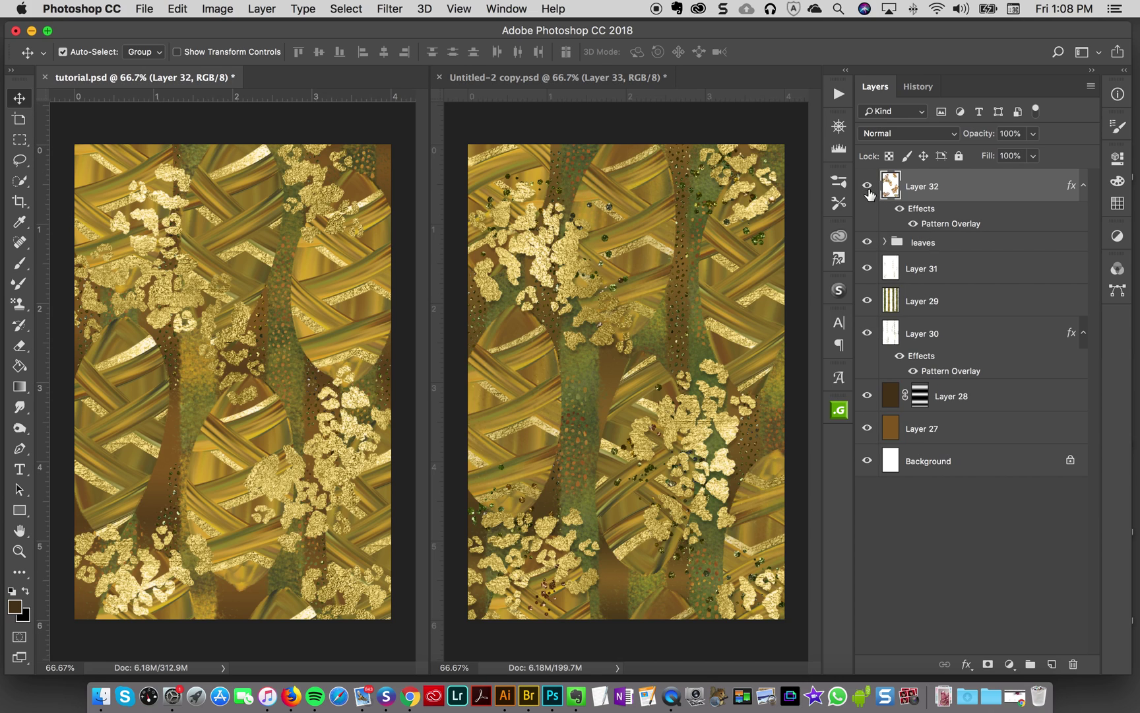
- Add a new layer above the leaves group and choose the Pattern Stamp tool with the 30 px glitter brush
left_click(957, 245)
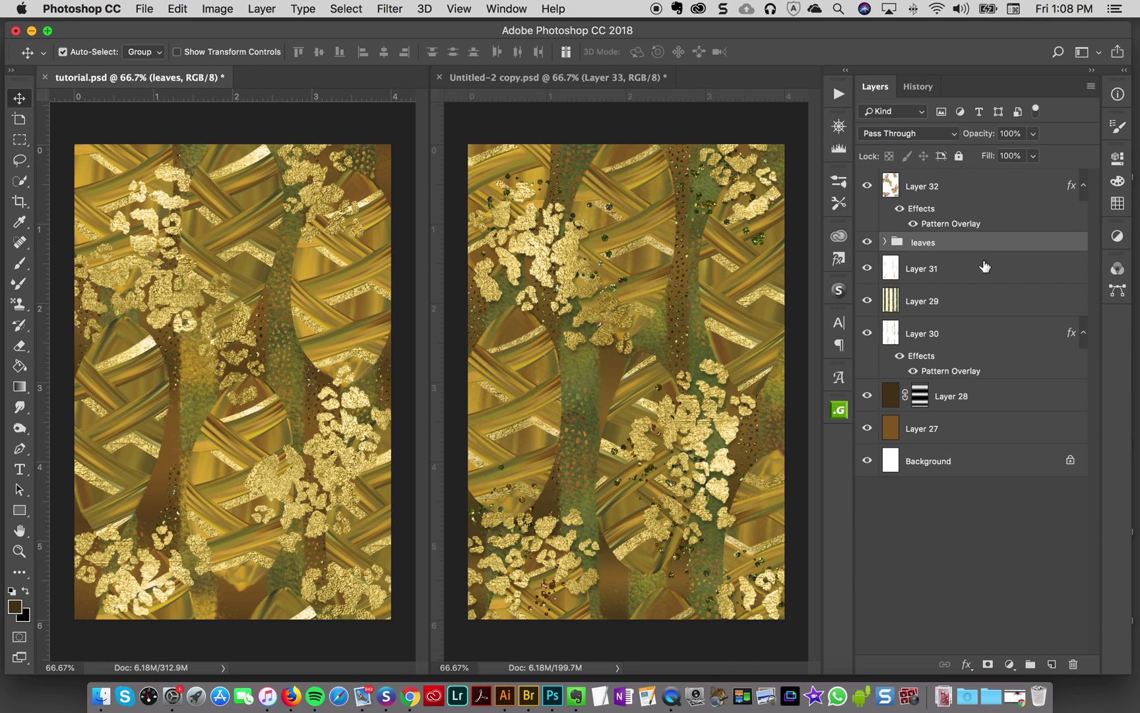
left_click(1052, 664)
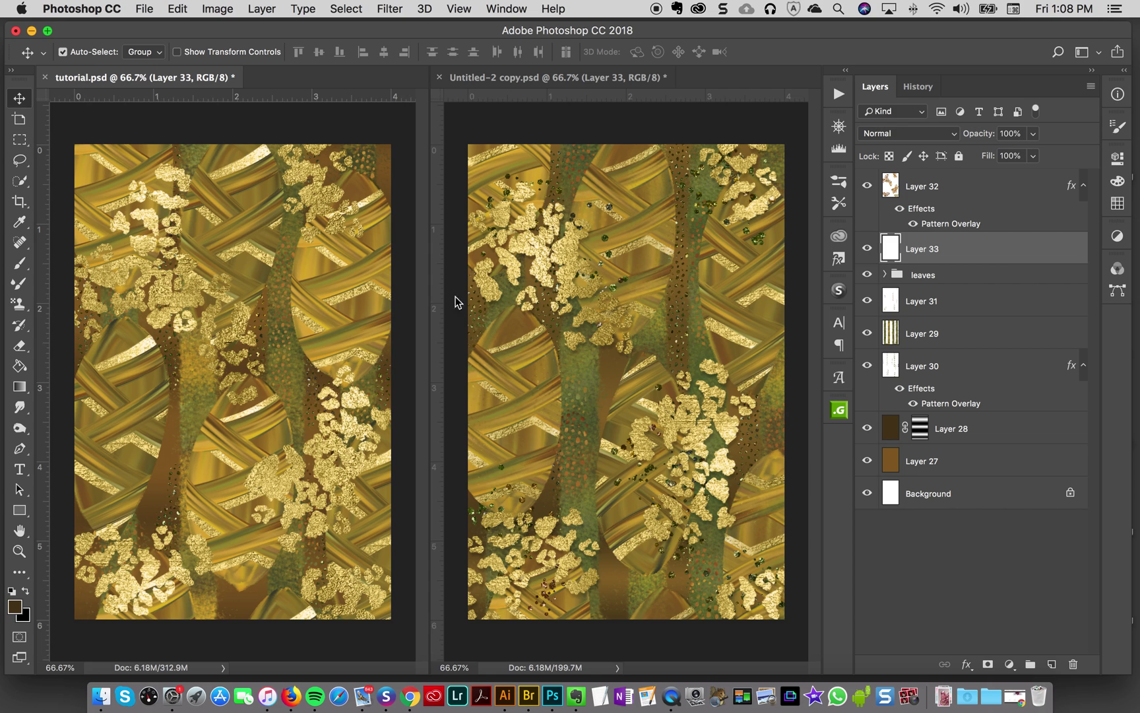
left_click(20, 305)
left_click(24, 314, "alt")
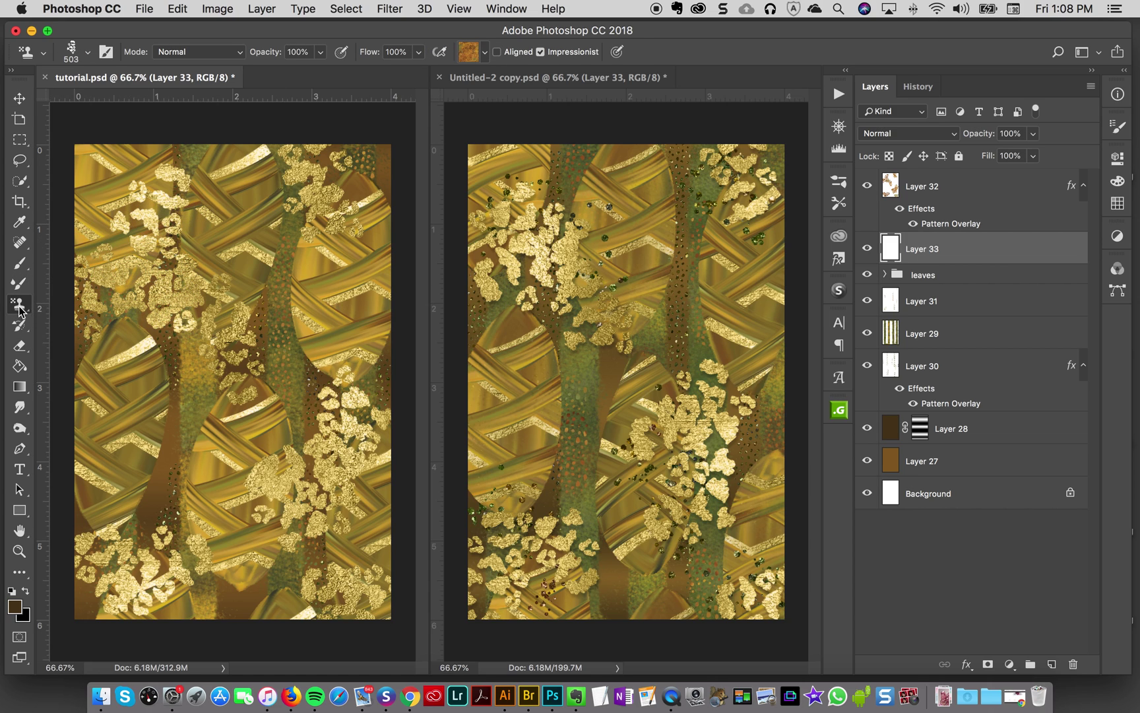
left_click(838, 180)
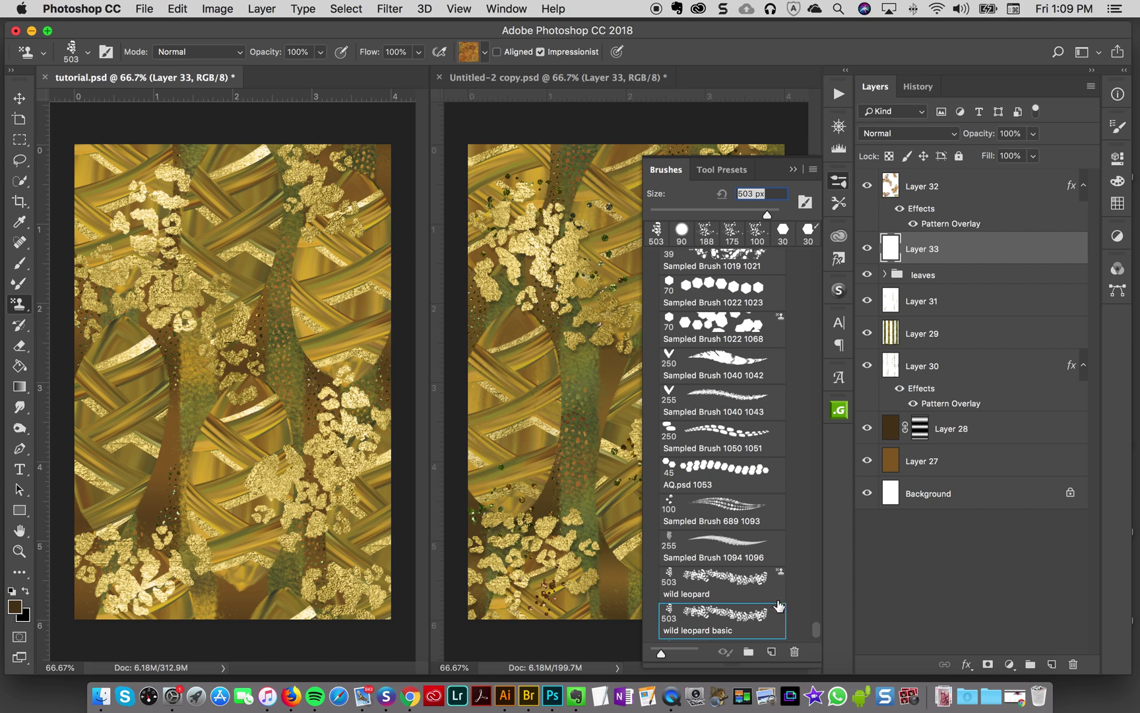
scroll(818, 634, "down", 3)
left_click(734, 624)
left_click(839, 185)
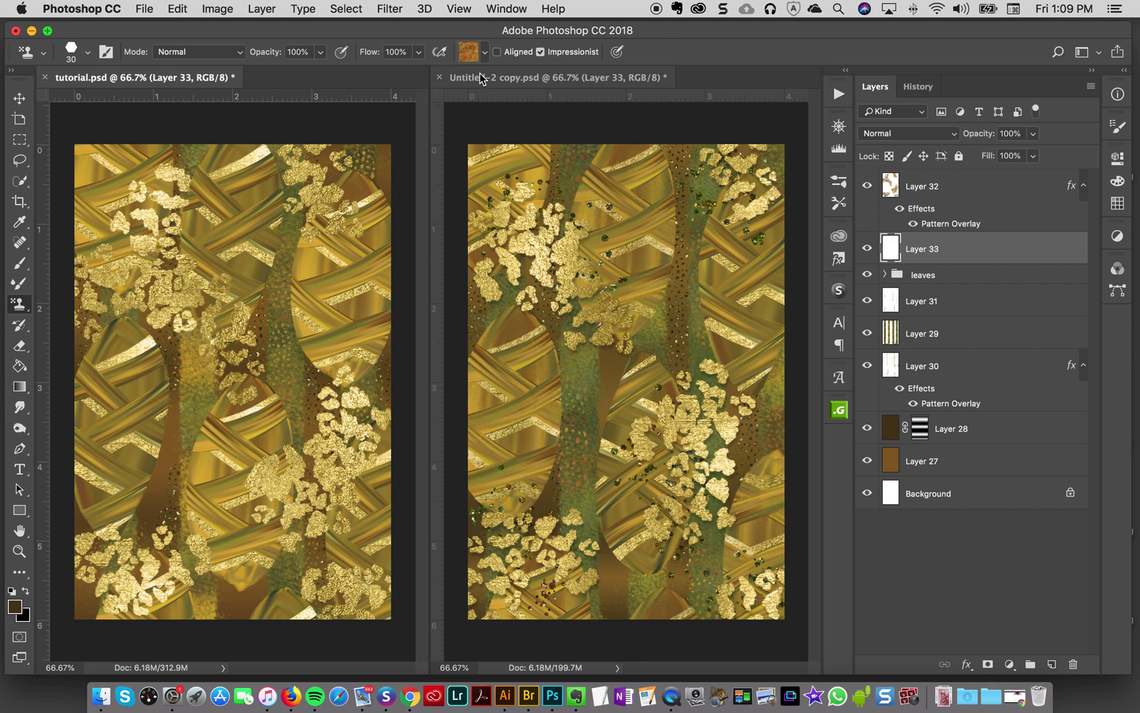
- Choose CreatorsCoutureTM23 as the Pattern Stamp pattern for painting glitter on Layer 33
left_click(484, 52)
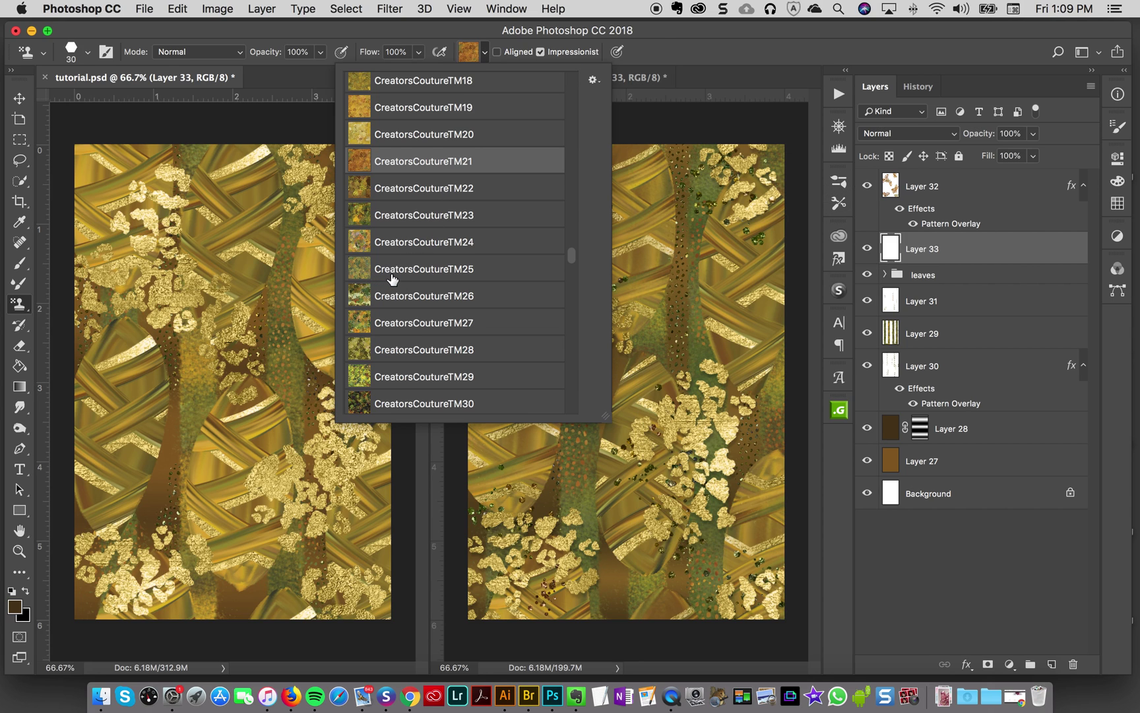
left_click(422, 216)
left_click(539, 43)
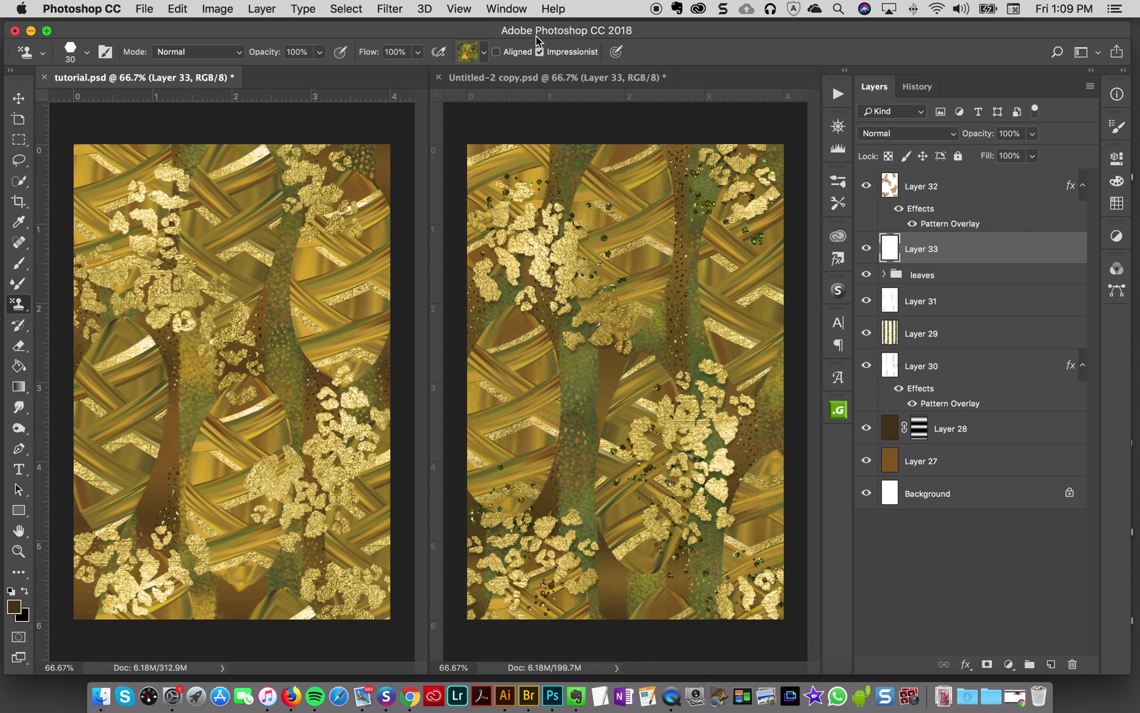
left_click_drag(191, 187, 229, 344)
- Apply the rich glitter 2 color style to Layer 33
left_click(838, 258)
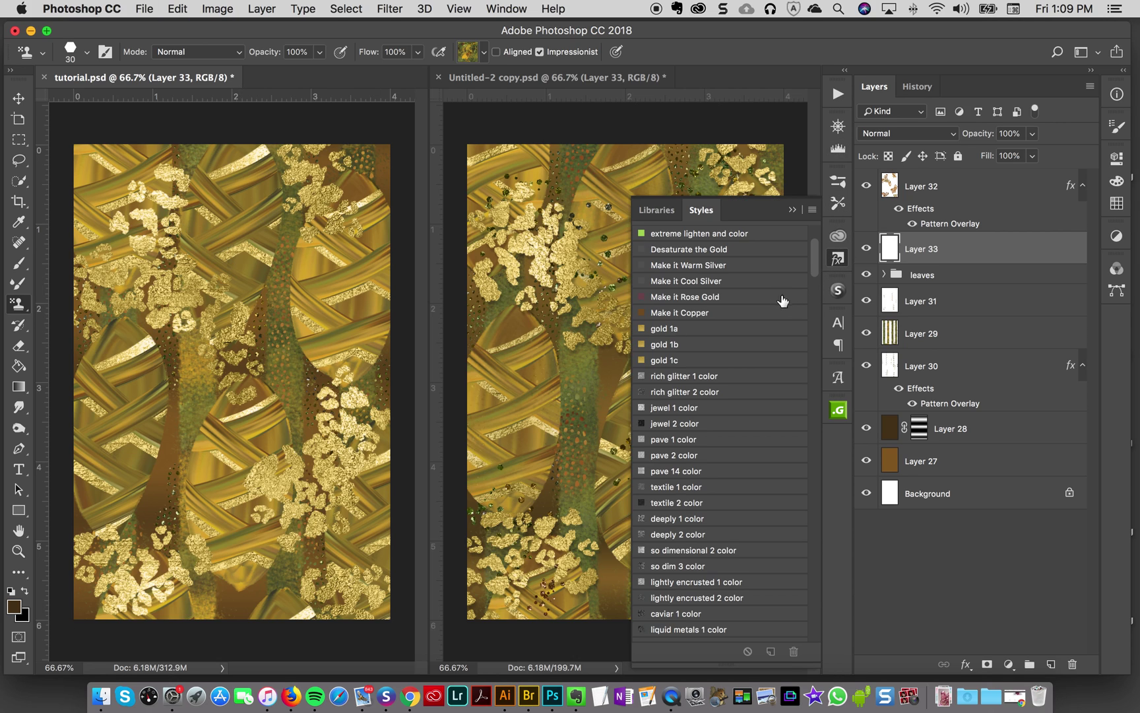
left_click(702, 395)
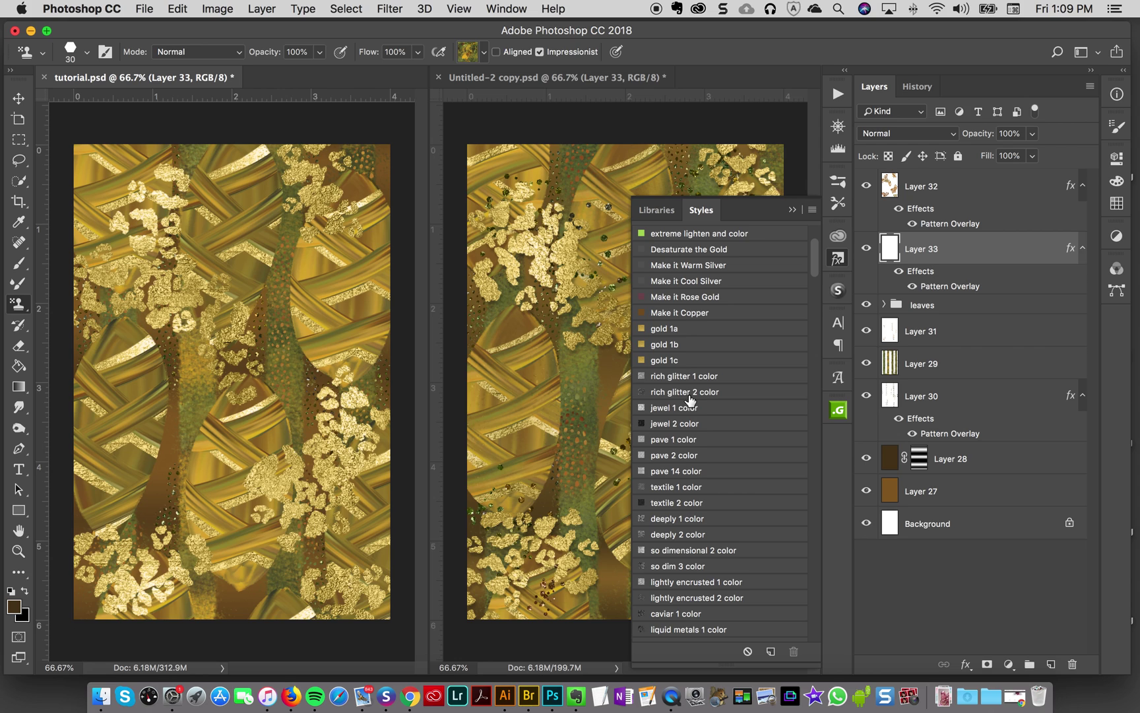
left_click(834, 262)
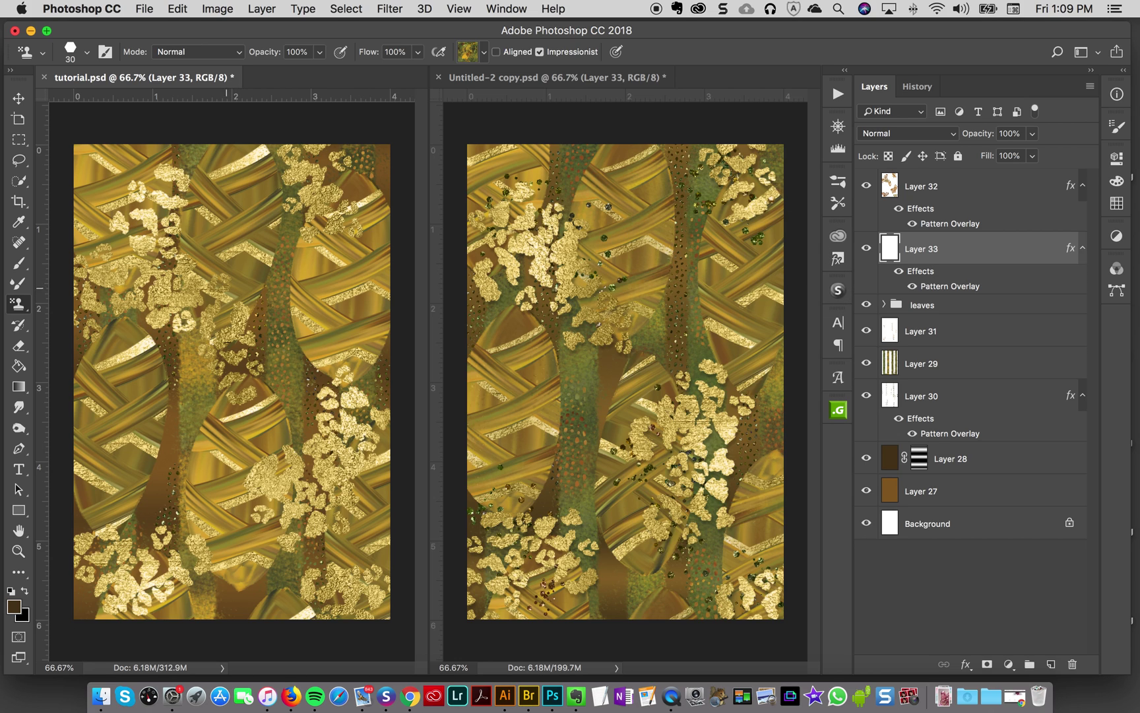
- Paint scattered glitter accents on Layer 33 around the gold leopard pieces, from the upper-left cluster to the lower-right edge of the artwork
left_click_drag(175, 196, 154, 181)
key("super+z")
left_click_drag(124, 186, 226, 279)
left_click(267, 417)
mouse_move(300, 428)
left_mouse_down()
mouse_move(389, 565)
mouse_move(389, 606)
left_mouse_up()
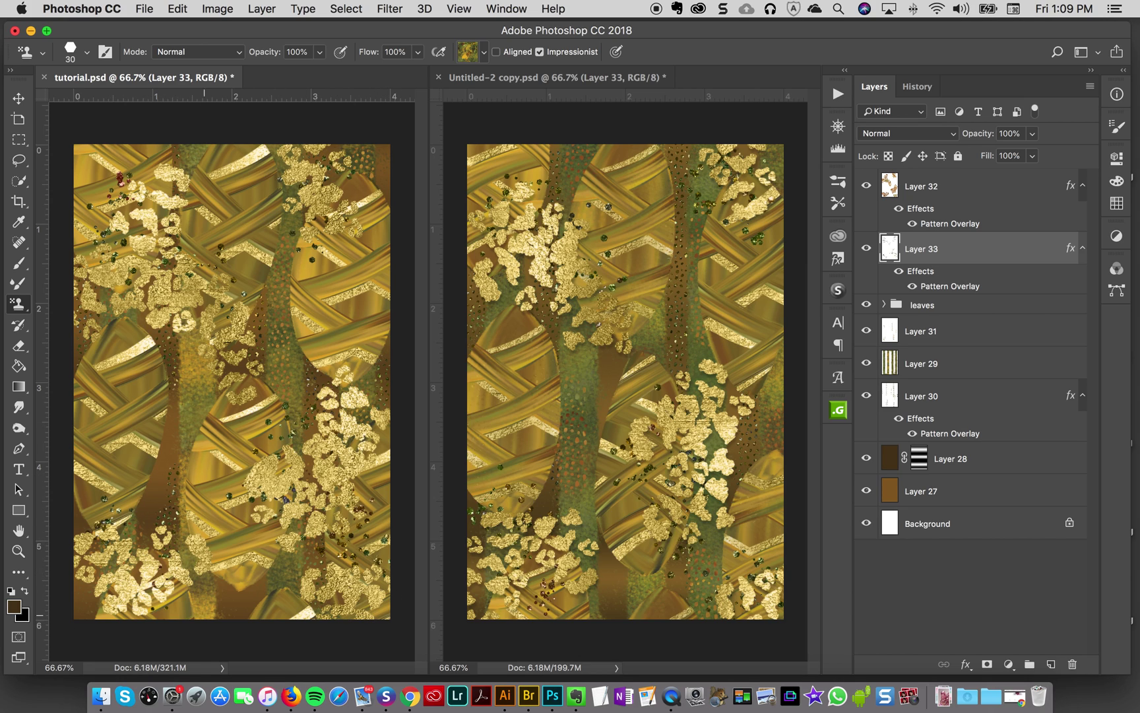
left_click_drag(291, 601, 347, 616)
- Expand the leaves group to list its leaf subgroups and turn off Auto-Select for the Move tool
left_click(1083, 185)
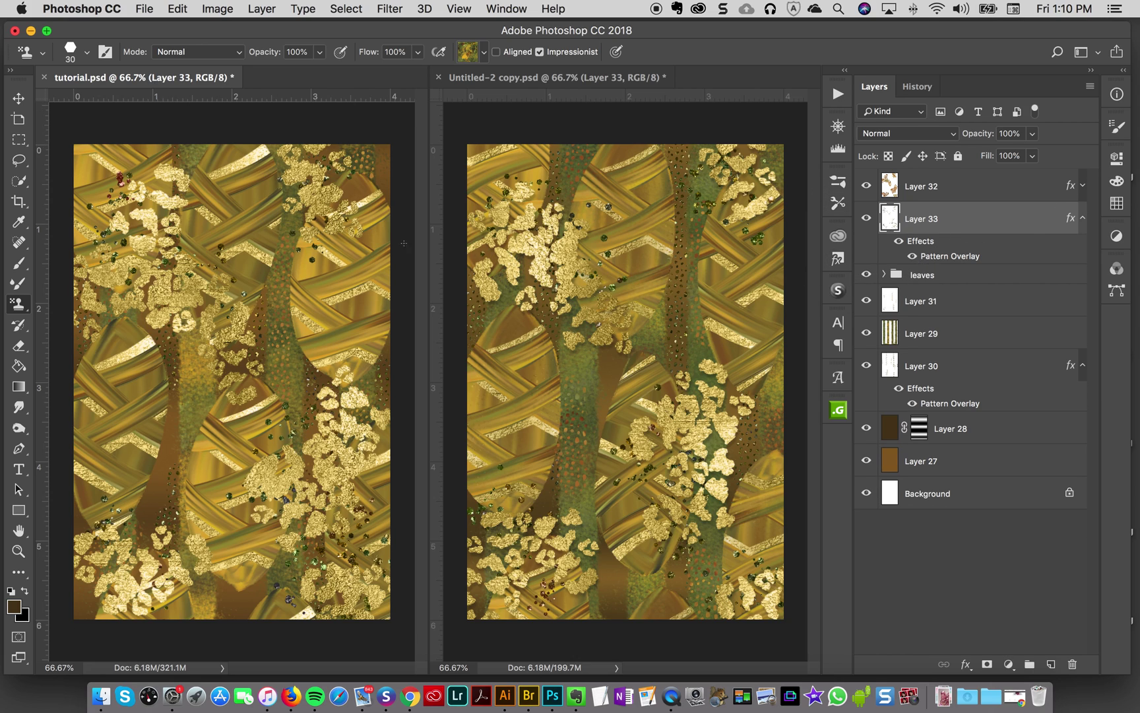
left_click(925, 275)
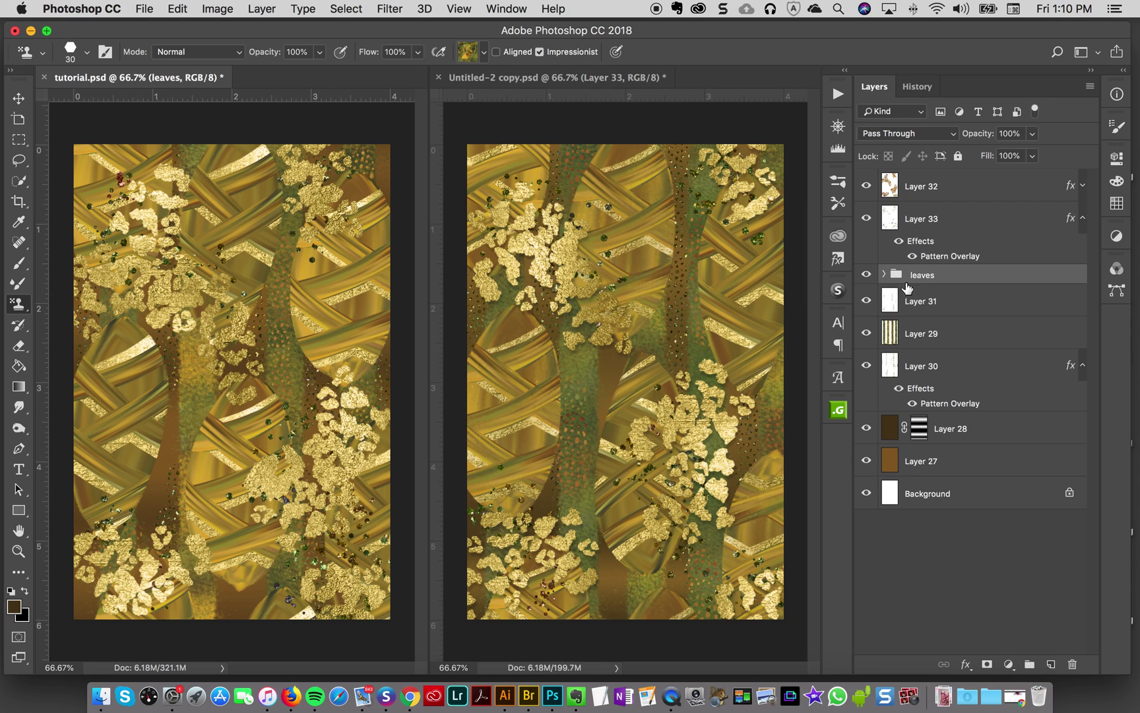
left_click(884, 273)
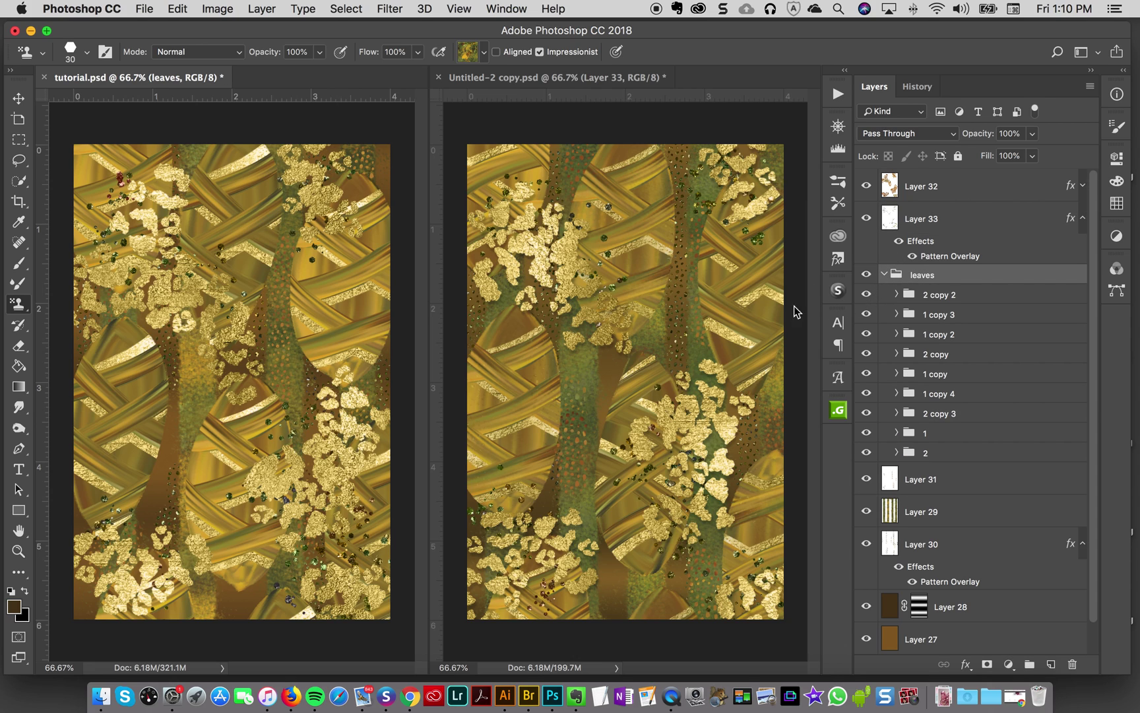
left_click(18, 98)
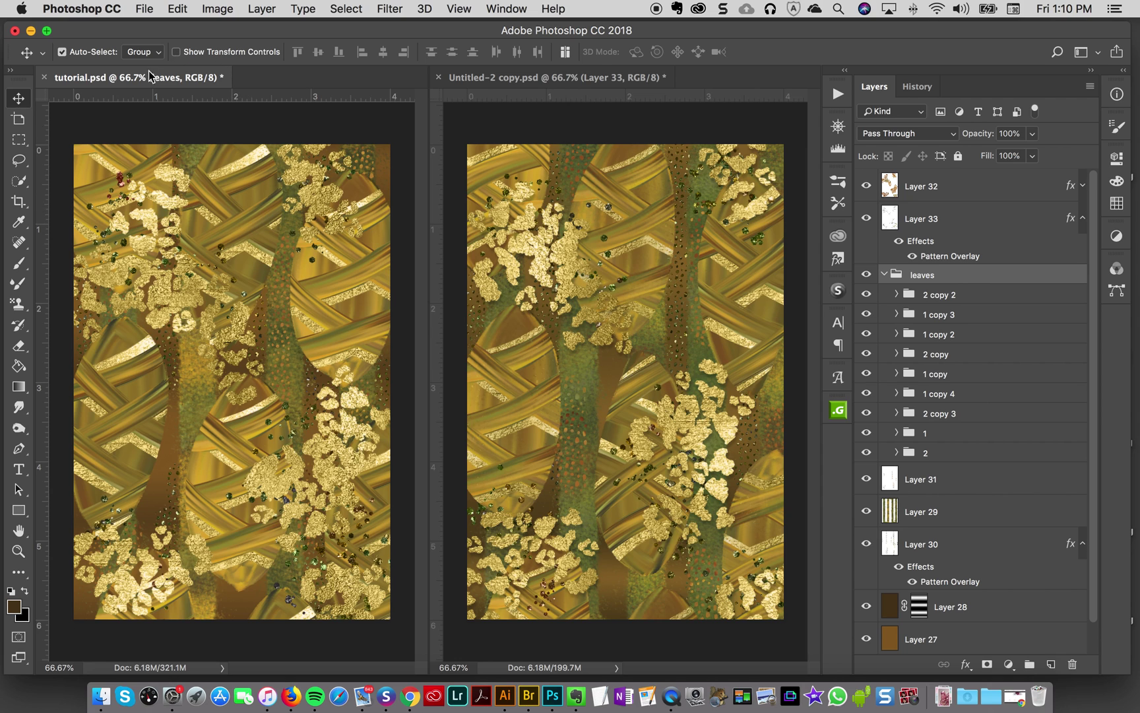
left_click(867, 276)
left_click(934, 295)
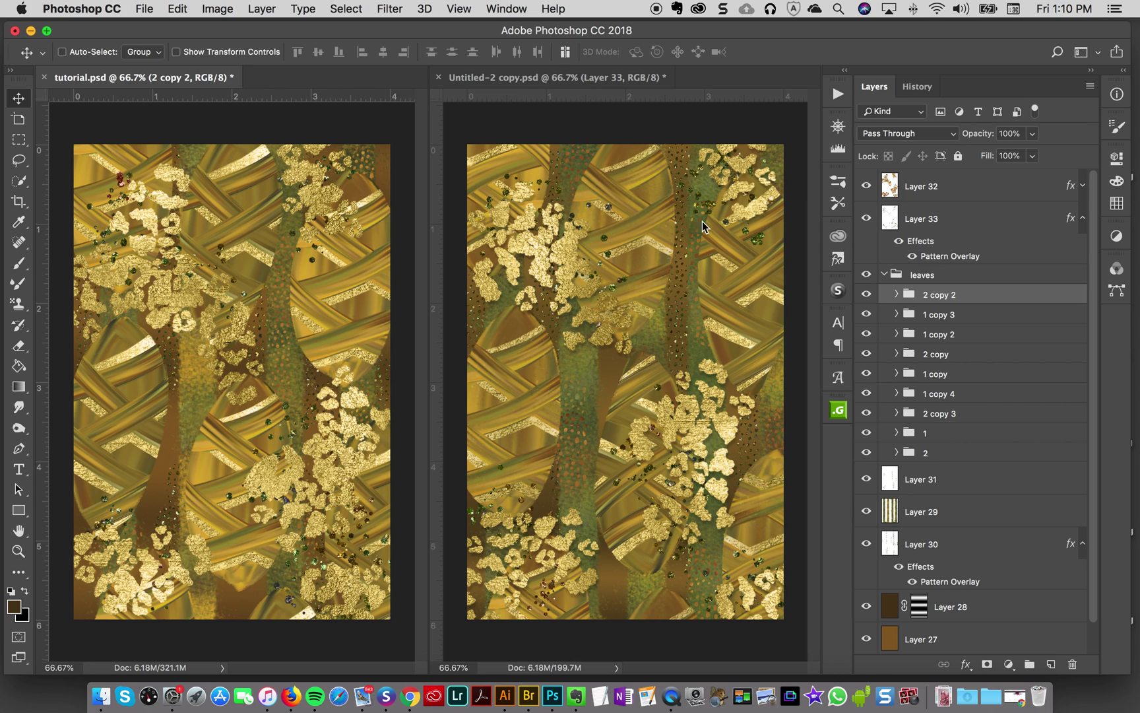
- Identify the upper leaf by toggling subgroups 2 copy 2 and 2, and reduce subgroup 2's opacity to 82%
left_click(866, 294)
left_click(866, 294)
left_click(867, 452)
left_click(866, 452)
left_click(963, 455)
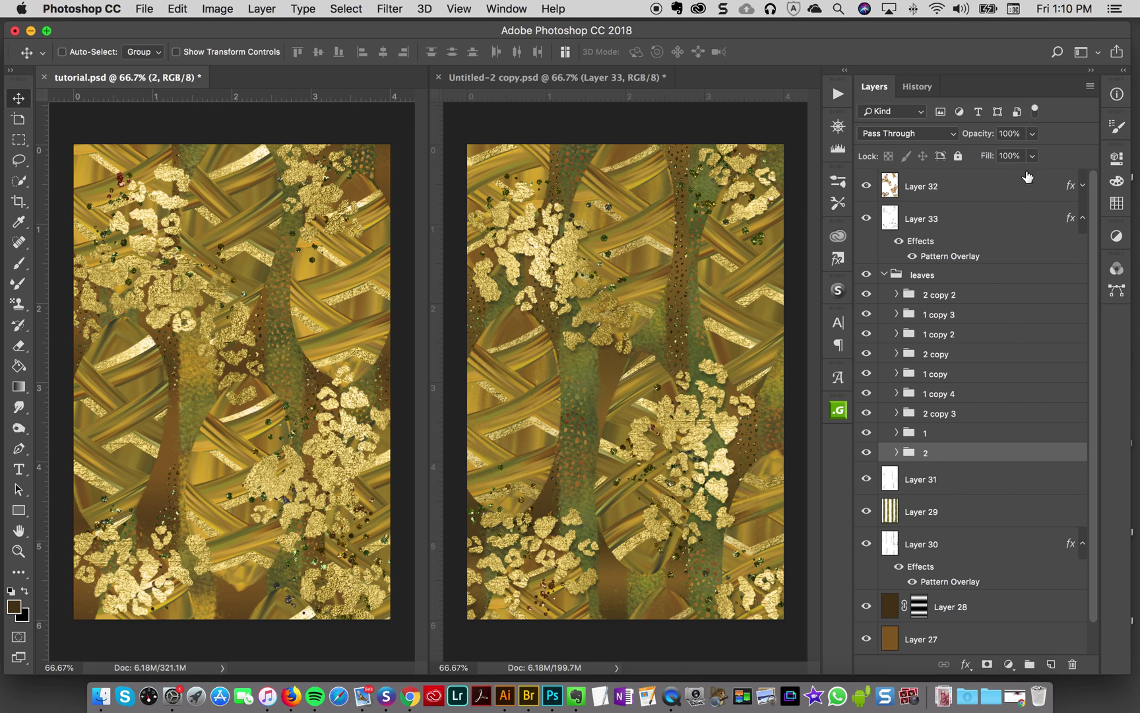
left_click(1032, 133)
left_click_drag(998, 152, 1016, 153)
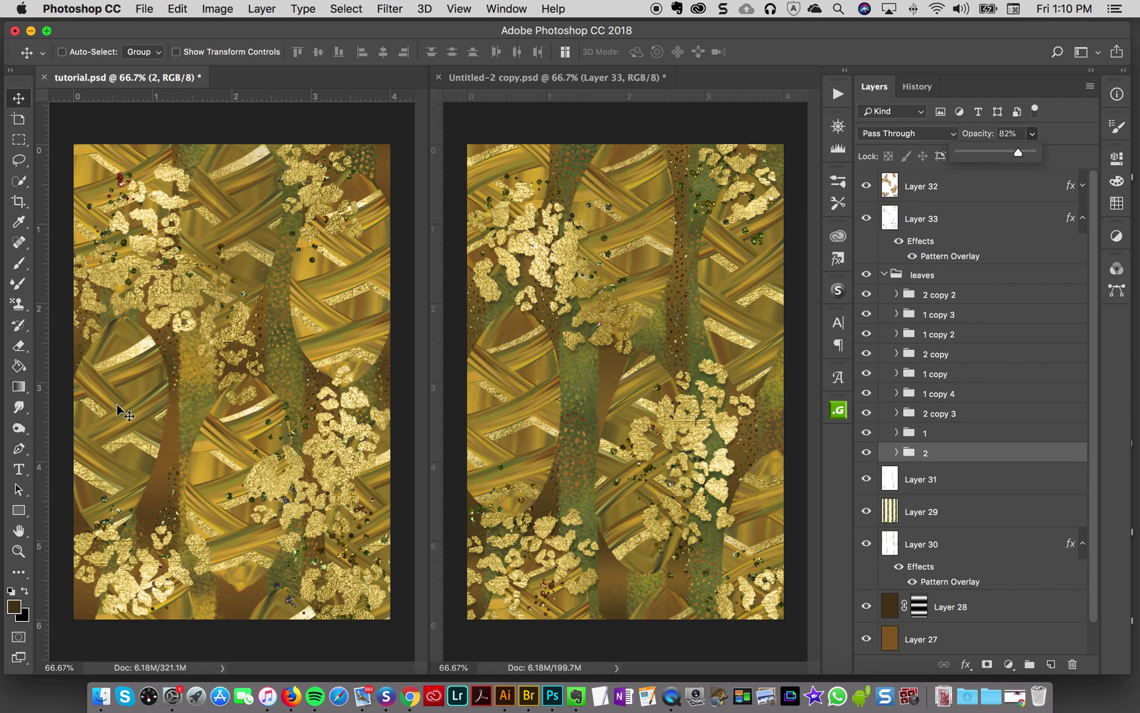
- Check subgroups 1 copy 4, 1 copy and 2 copy by toggling them, and reduce 2 copy's opacity to 91%
left_click(866, 395)
left_click(866, 395)
left_click(866, 374)
left_click(867, 374)
left_click(867, 353)
left_click(866, 353)
left_click(976, 354)
left_click(1032, 134)
left_click_drag(1002, 154, 1026, 153)
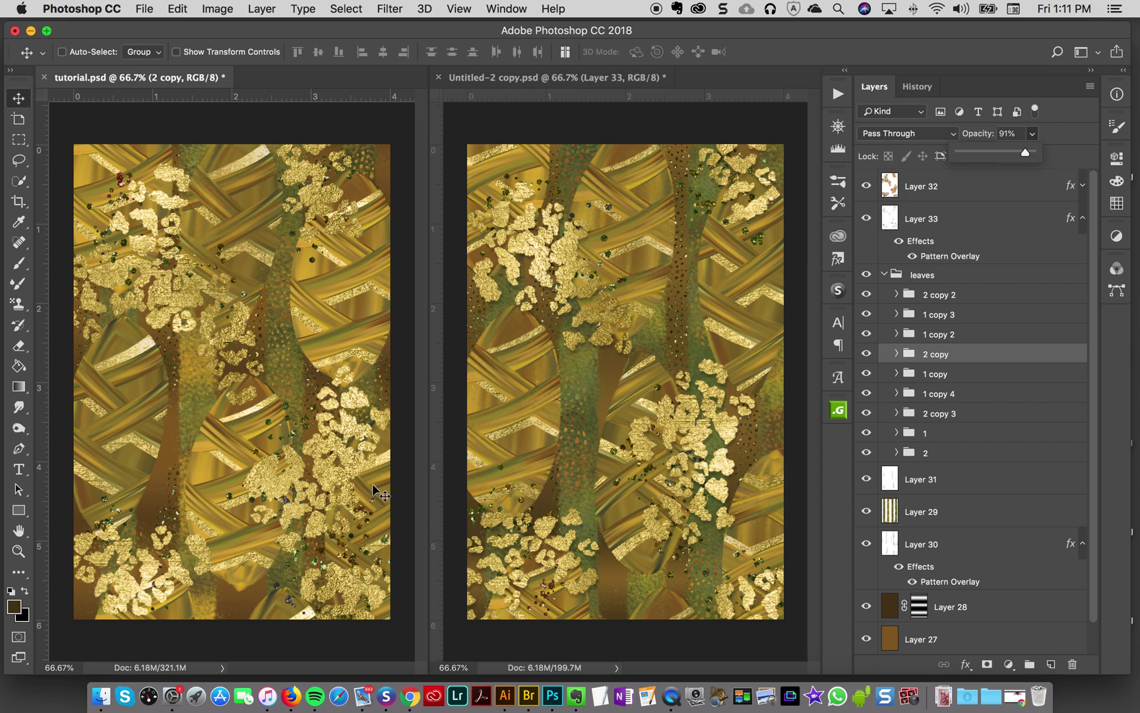
- Toggle subgroups 1 copy 2, 1 copy, 1 copy 4 and 1 to examine which leaf each one holds
left_click(868, 323)
left_click(865, 334)
left_click(866, 333)
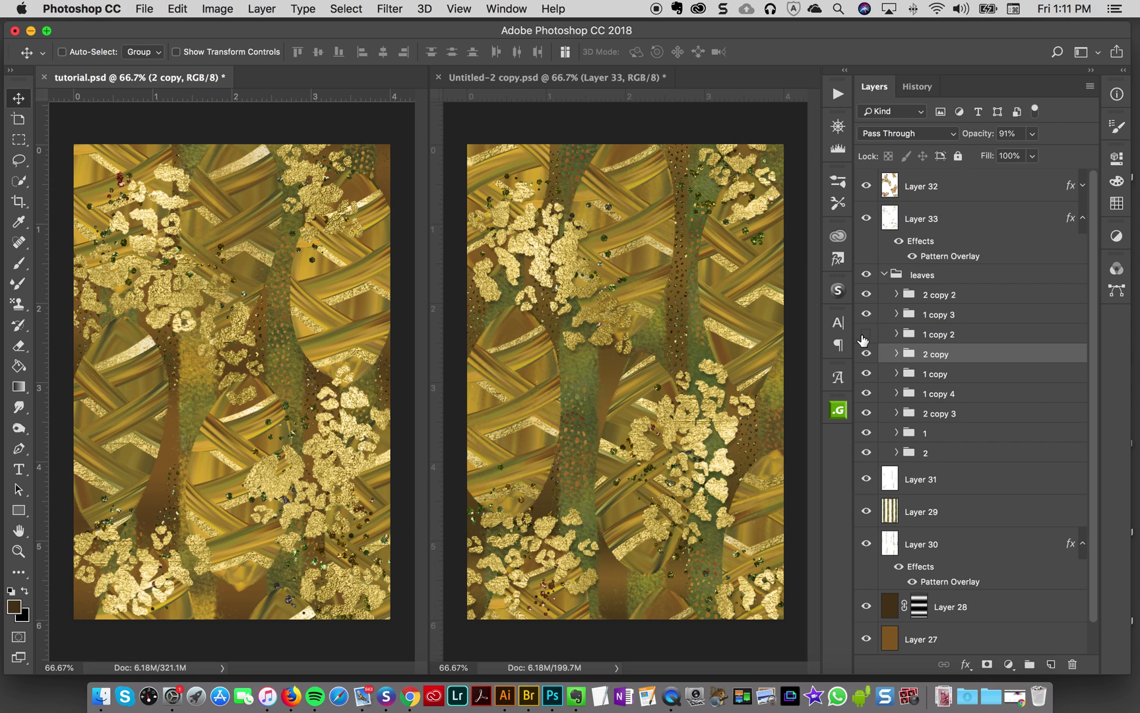
left_click(866, 374)
left_click(866, 376)
left_click(867, 394)
left_click(865, 338)
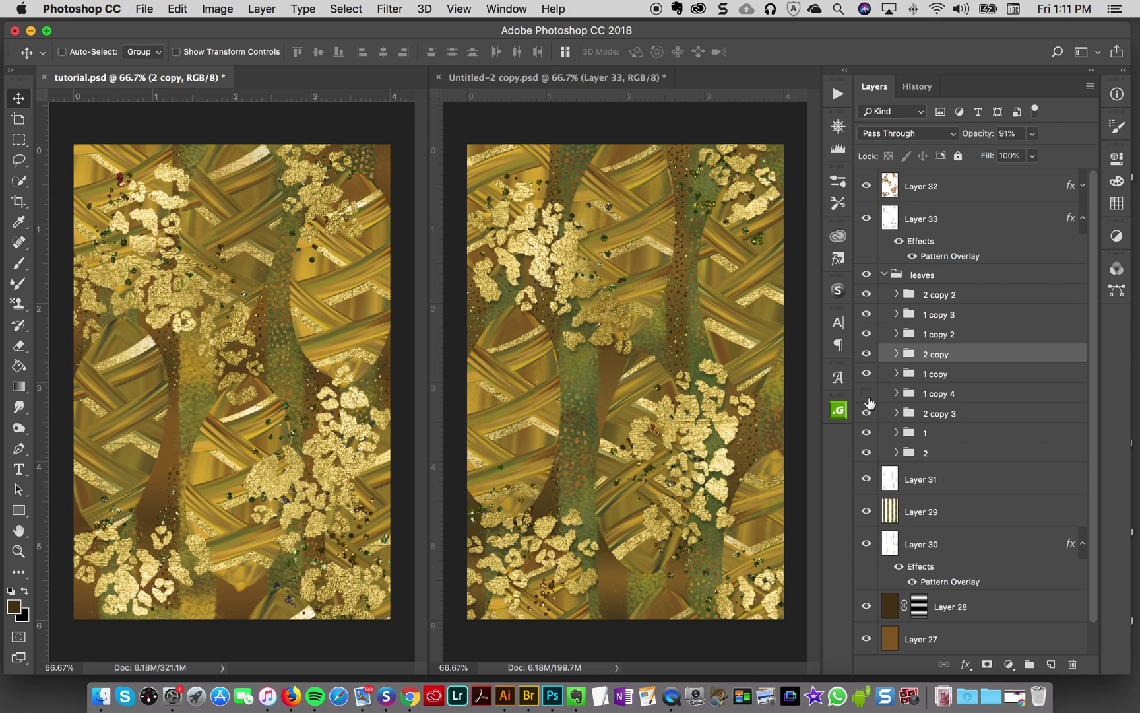
left_click(867, 394)
left_click(867, 433)
left_click(866, 433)
- Check subgroups 2 copy 2 and 1 copy 3 by toggling them, and reduce 2 copy 2's opacity to 67%
left_click_drag(866, 294, 866, 317)
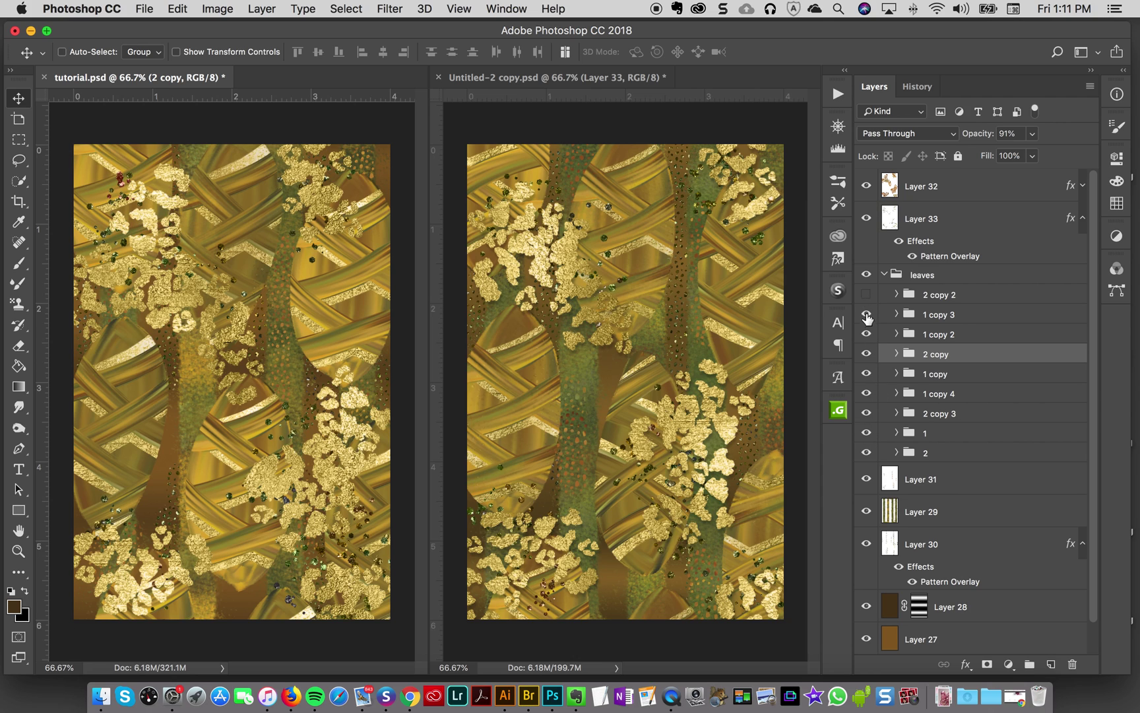
left_click(867, 315)
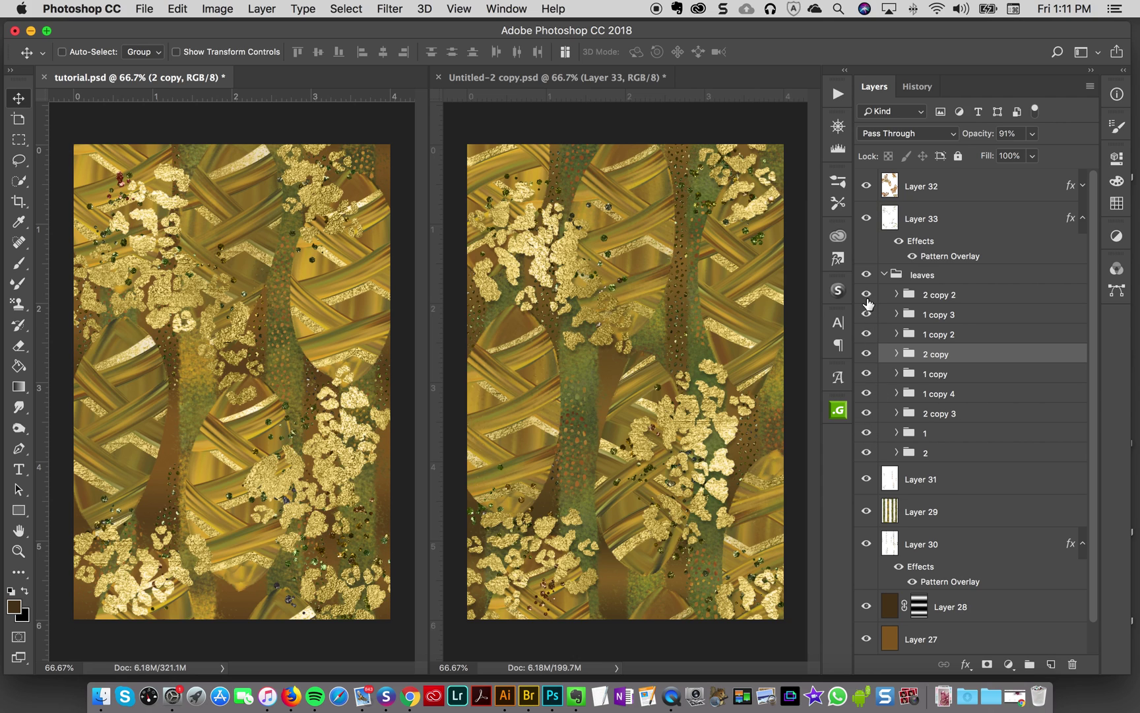
left_click(867, 295)
left_click(866, 295)
left_click(910, 298)
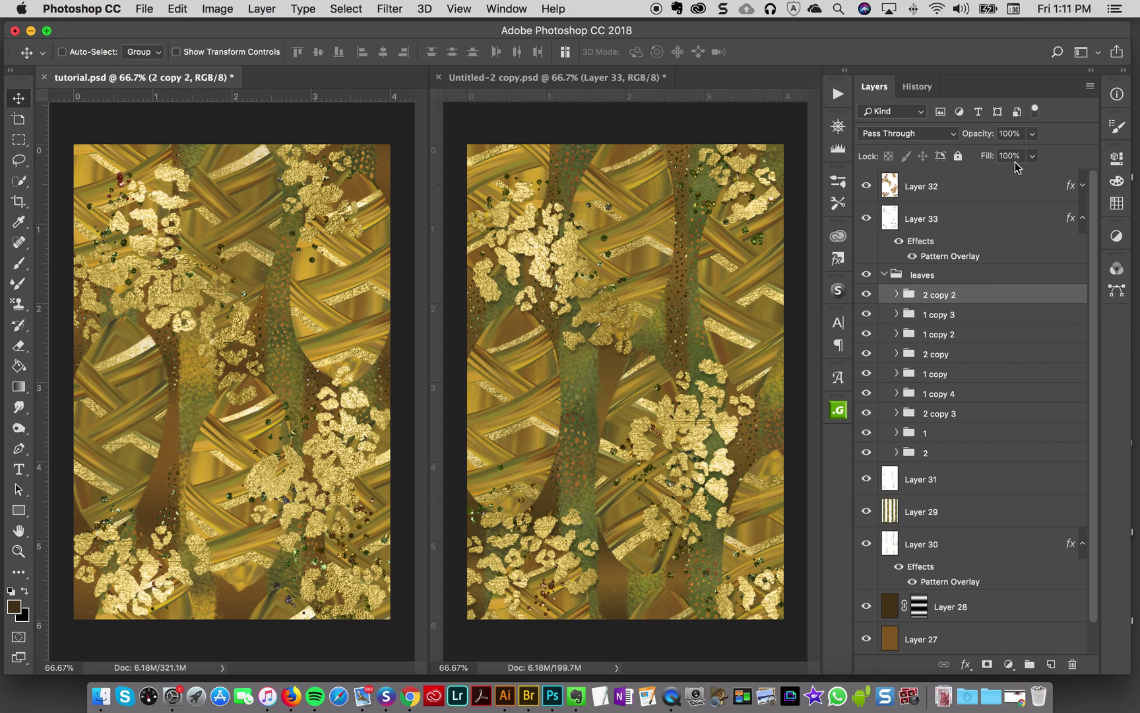
left_click(1032, 134)
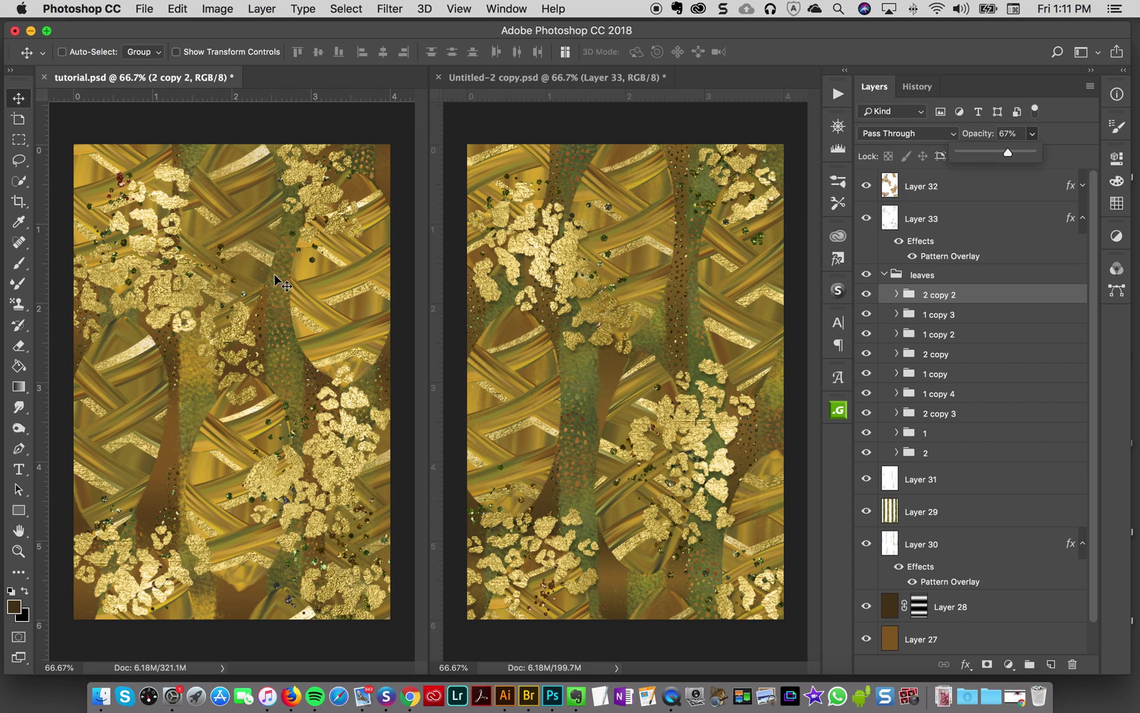
left_click(132, 346)
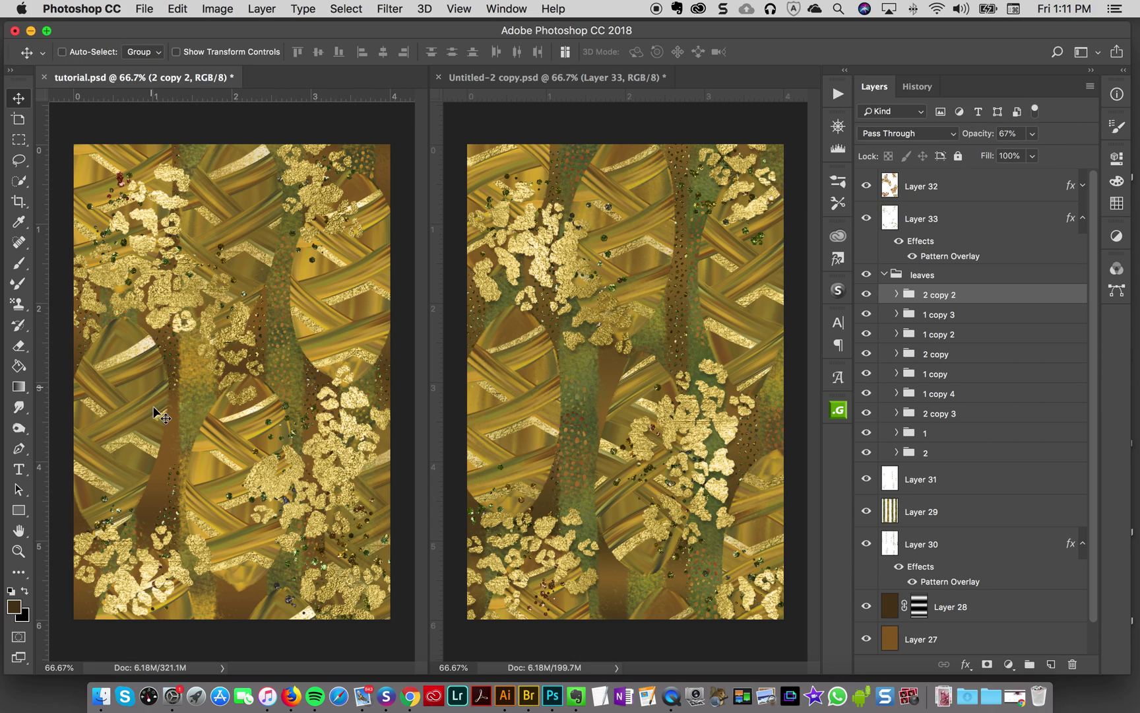
- Toggle subgroups 2, 1 and 1 copy 4 to examine which leaves they hold
left_click(913, 332)
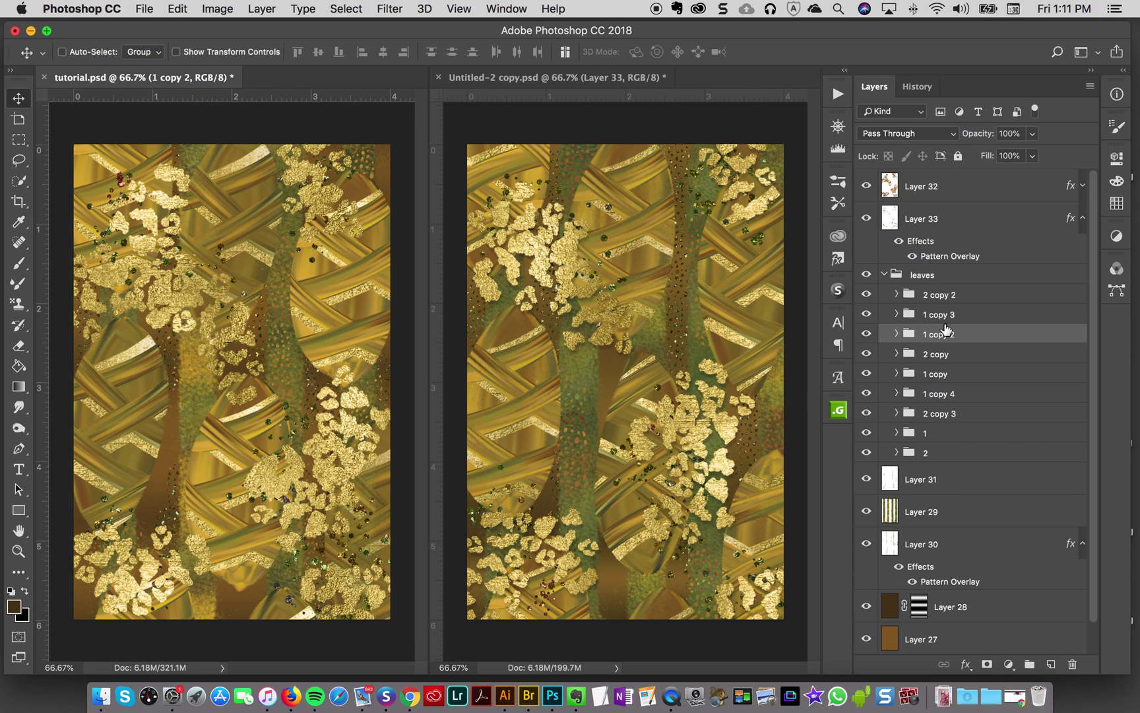
left_click(866, 453)
left_click(866, 433)
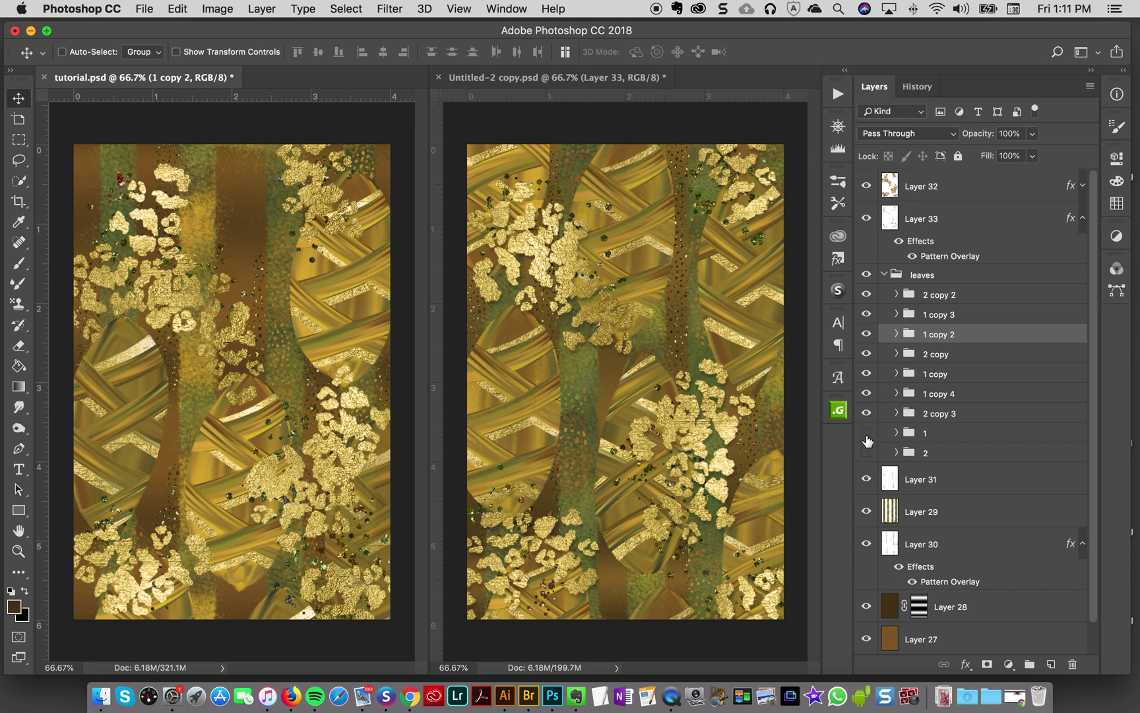
left_click_drag(866, 433, 866, 453)
left_click(867, 394)
left_click(866, 394)
- Move all the leaf subgroups, from 2 copy 2 through 2, out of the leaves group and turn on Auto-Select for groups
left_click(954, 297)
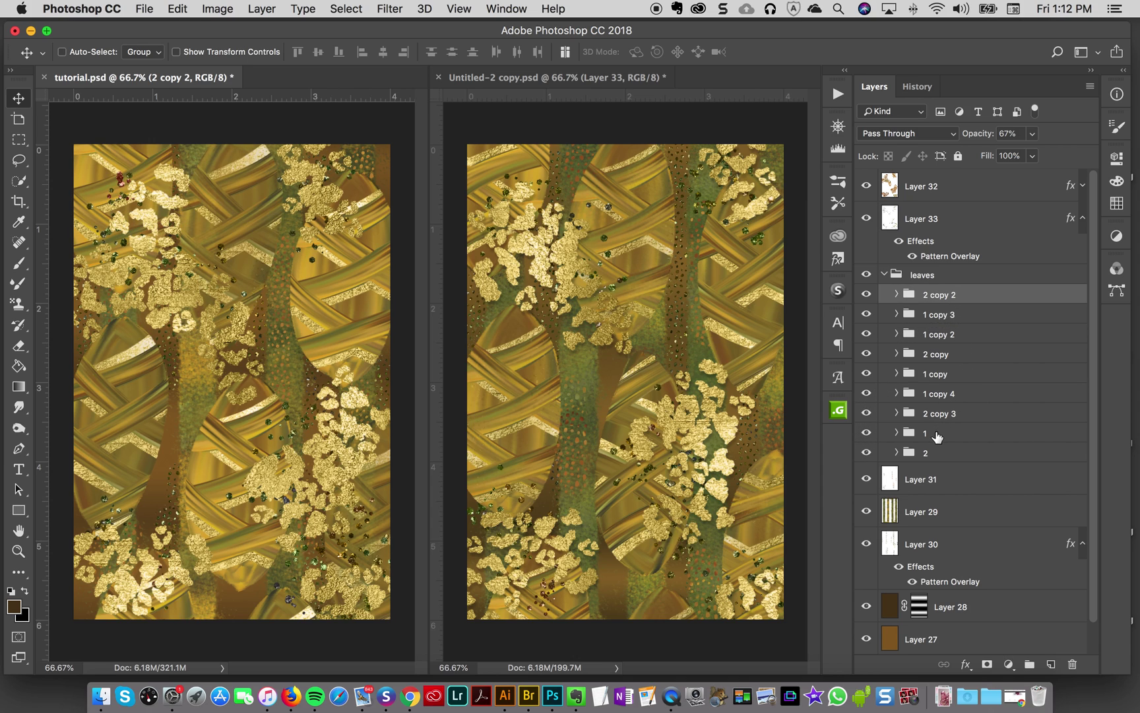
left_click(937, 435, "shift")
left_click_drag(948, 289, 949, 264)
left_click(62, 52)
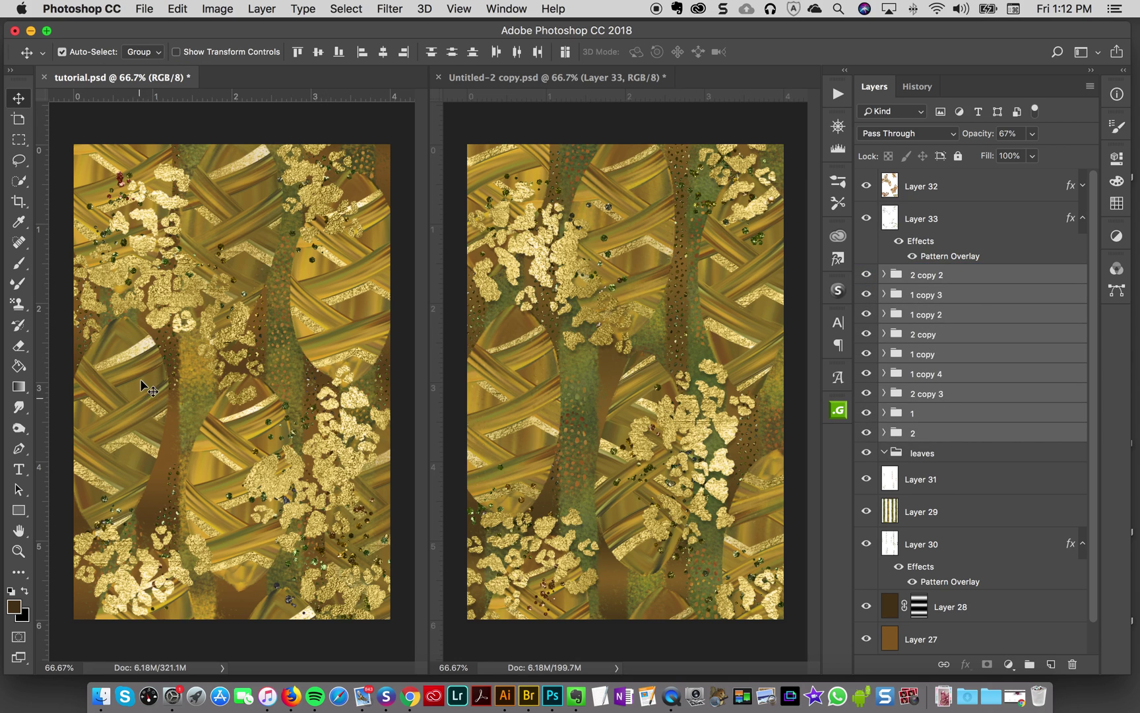
left_click(941, 224)
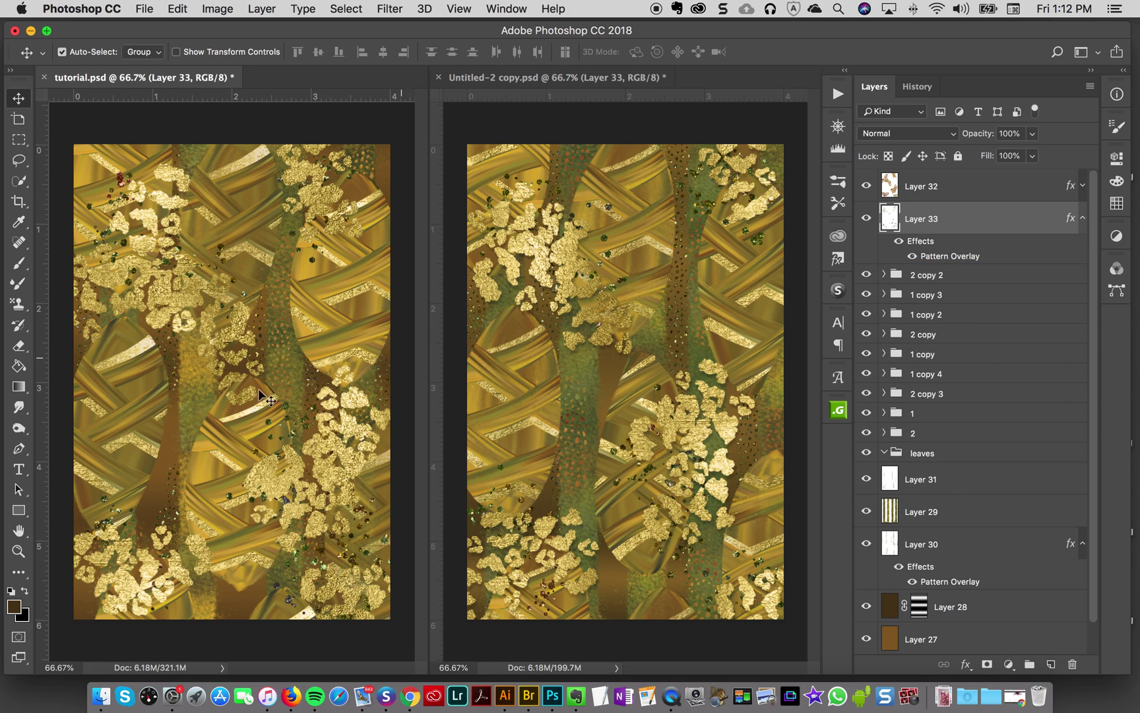
- In group 2 copy, reposition the gold texture of Layer 21's Pattern Overlay on the leaf and apply the layer style
left_click(145, 380)
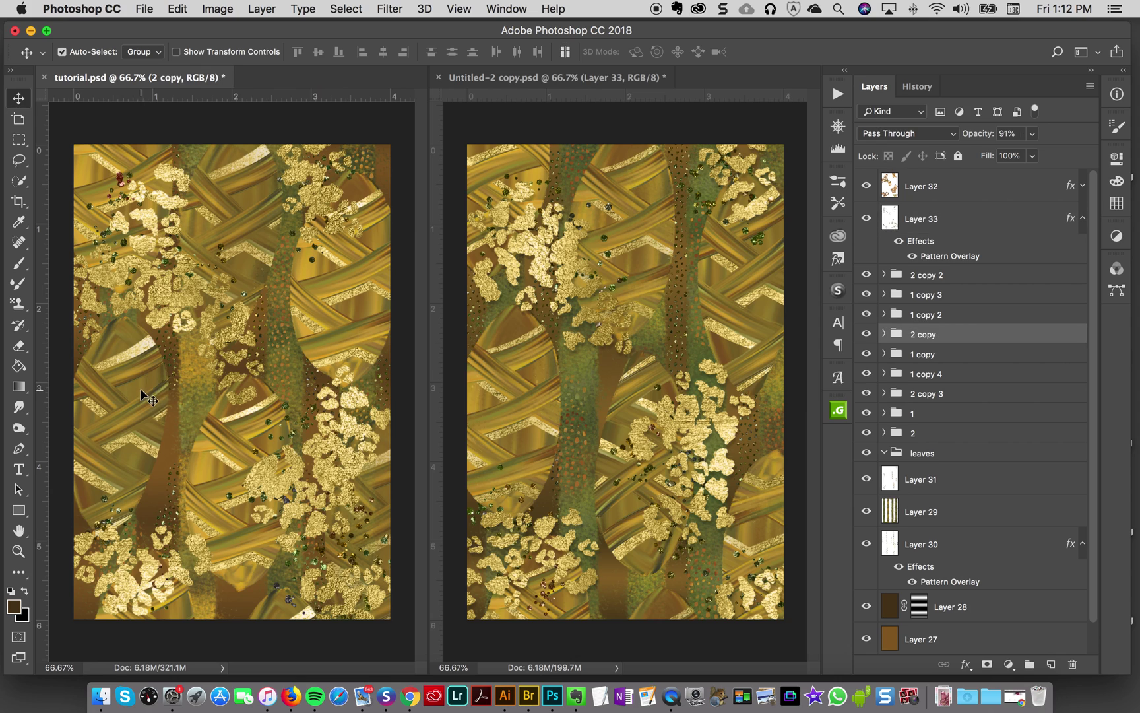
left_click(867, 334)
left_click(866, 334)
left_click(884, 334)
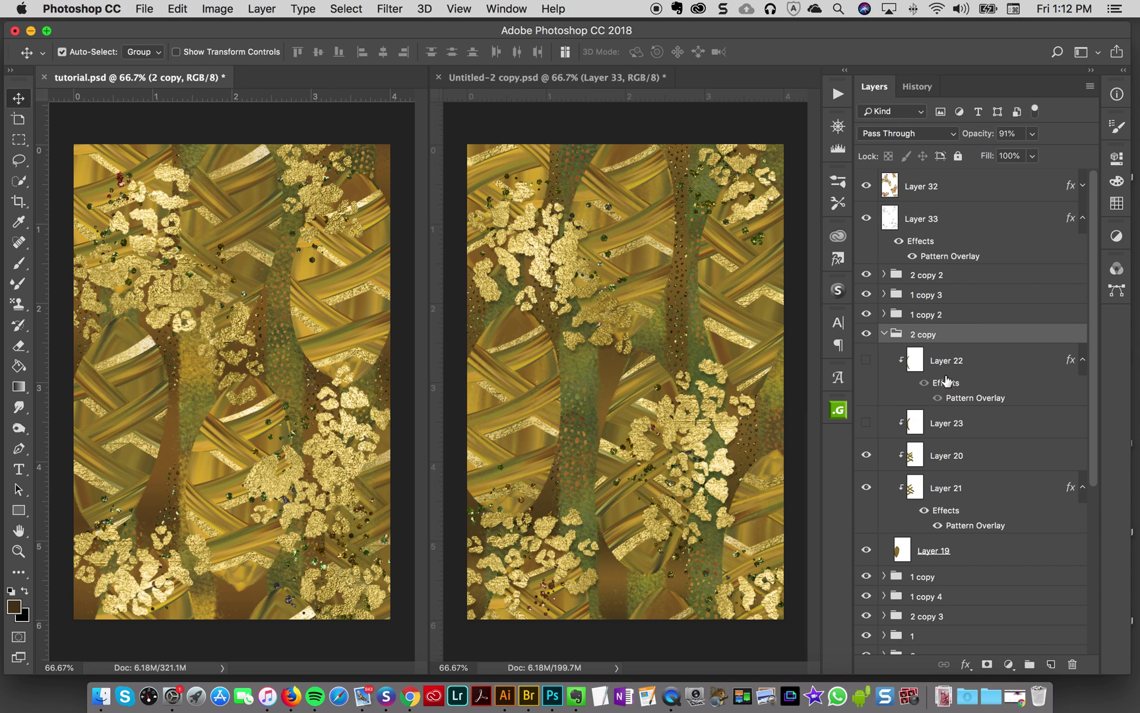
double_click(967, 526)
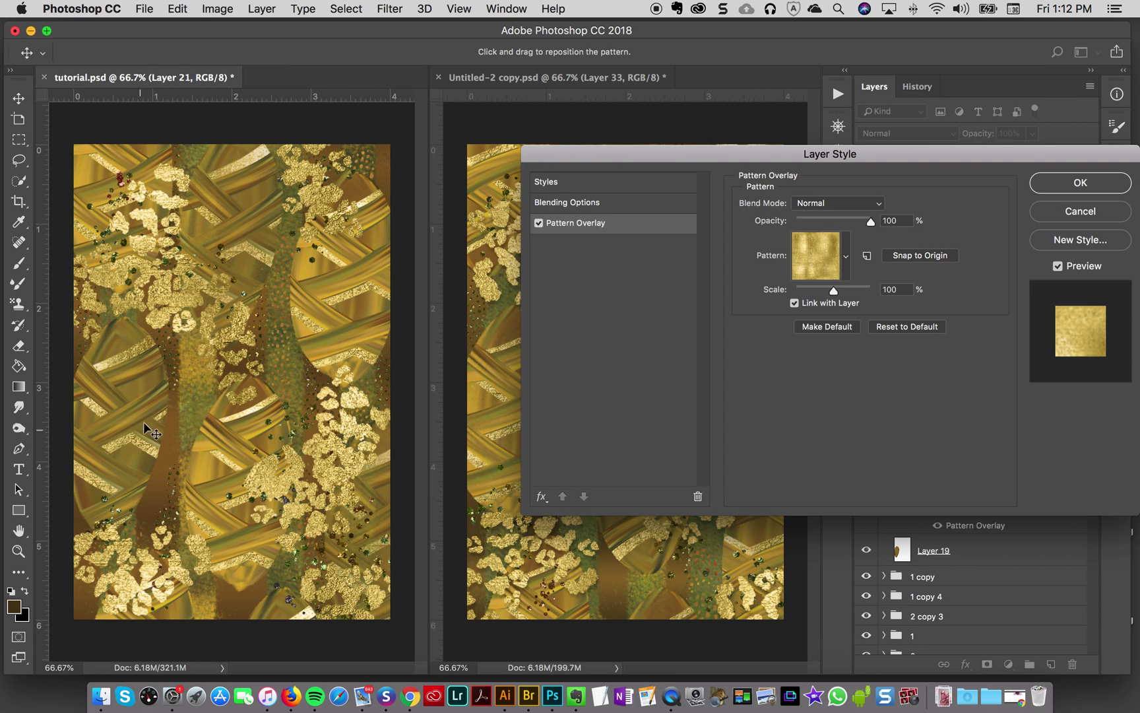
mouse_move(143, 423)
left_mouse_down()
mouse_move(131, 442)
mouse_move(140, 465)
mouse_move(144, 446)
left_mouse_up()
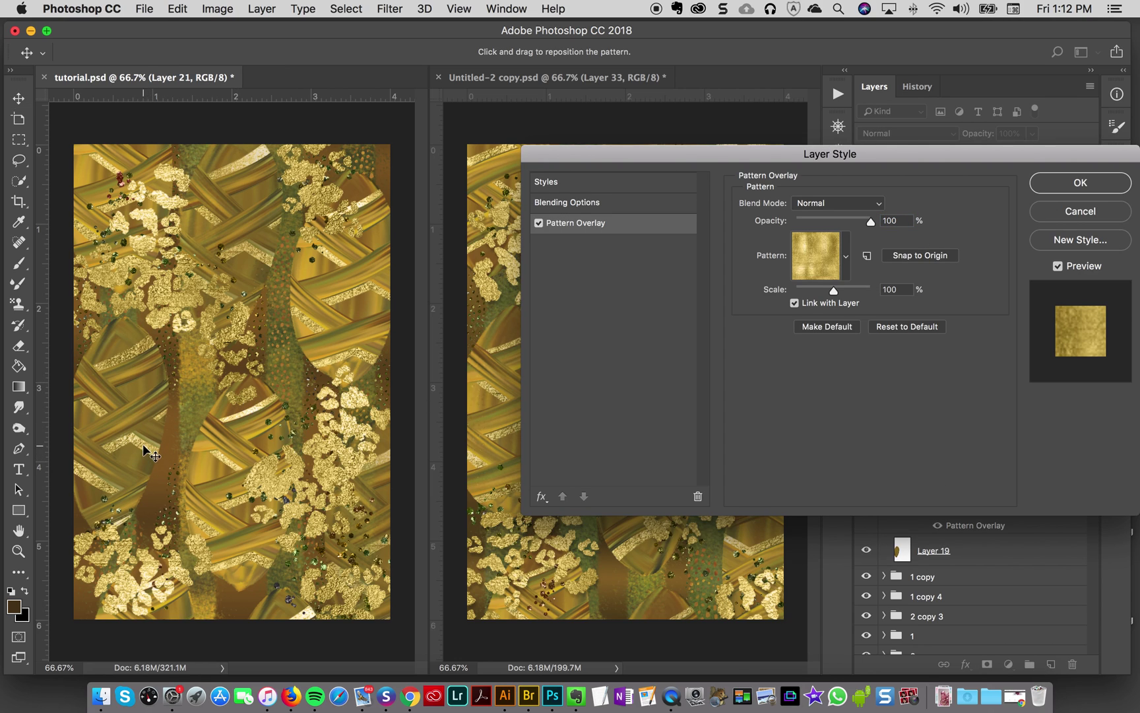
left_click_drag(130, 378, 154, 419)
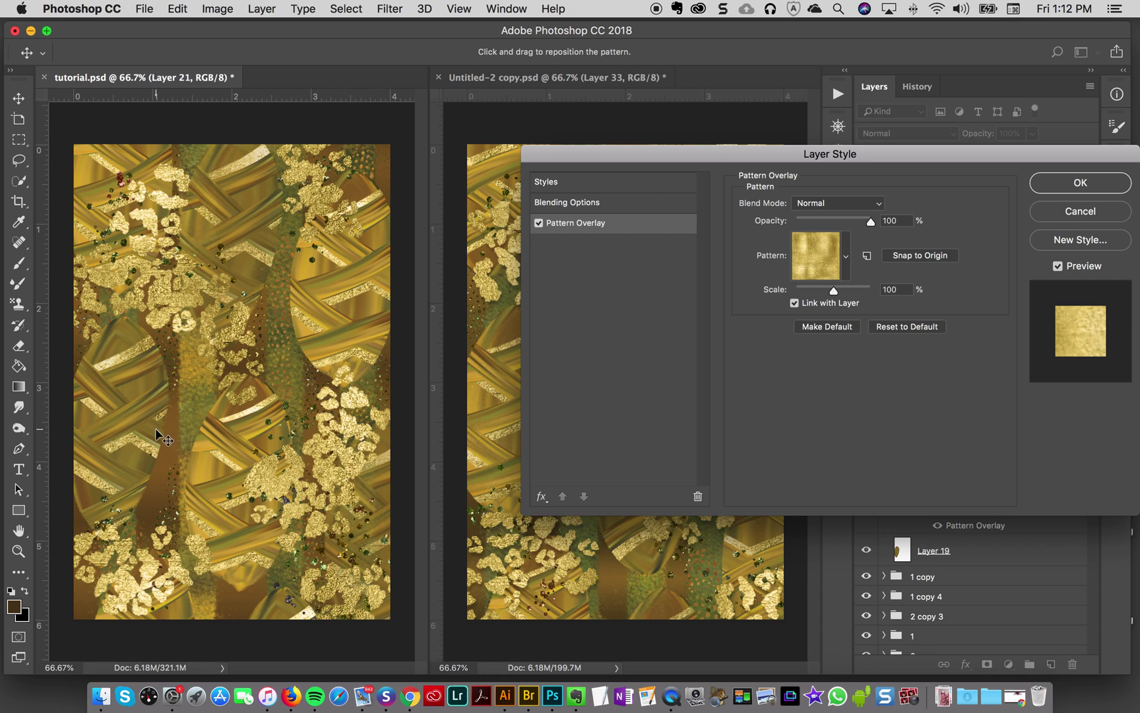
left_click(1067, 192)
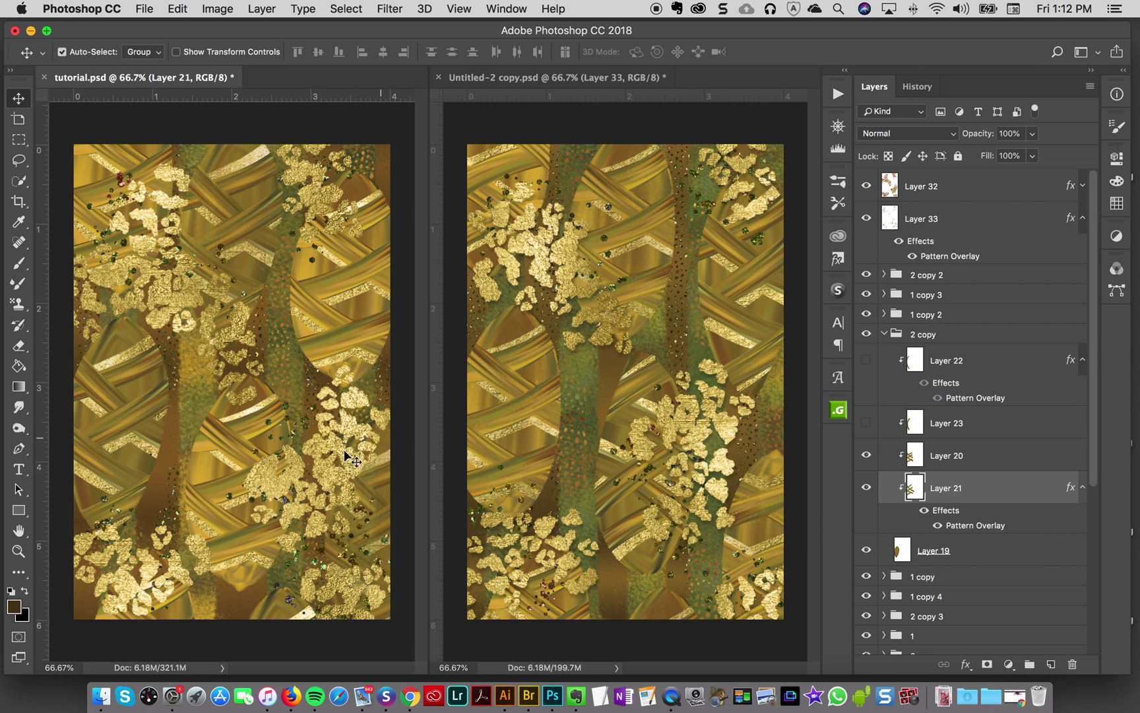
- In group 1 copy 3, reposition the gold texture of Layer 26's Pattern Overlay on the leaf and apply the layer style
left_click(251, 412)
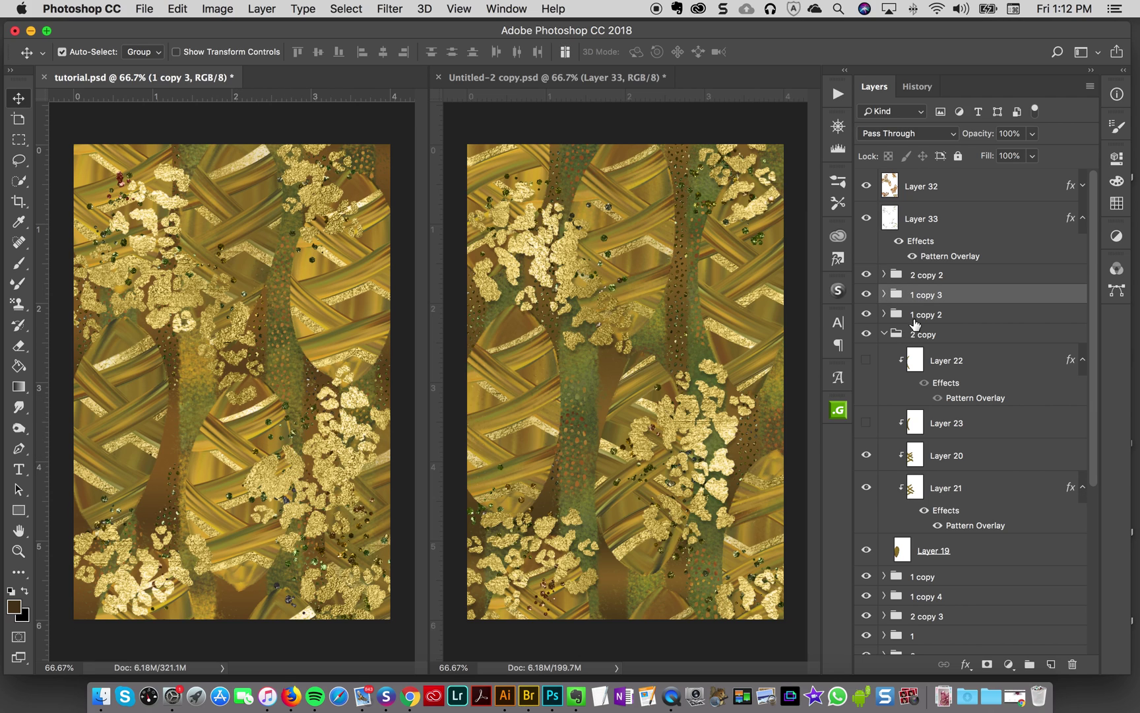
left_click(884, 294)
double_click(954, 396)
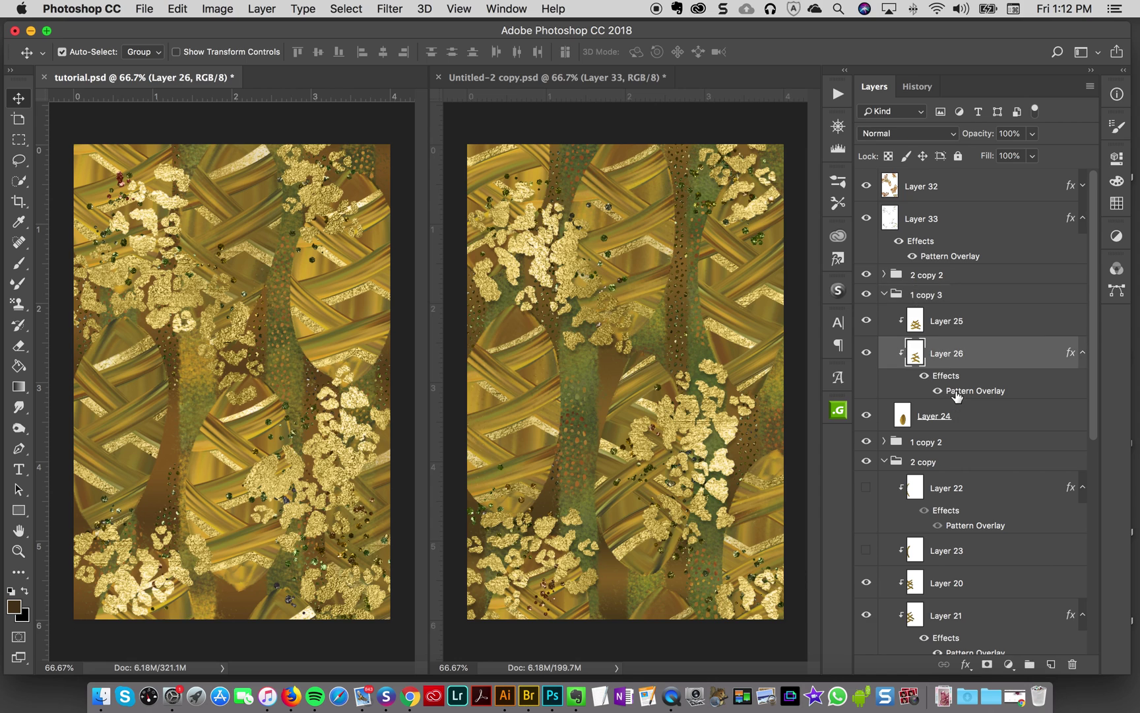
left_click_drag(282, 443, 277, 521)
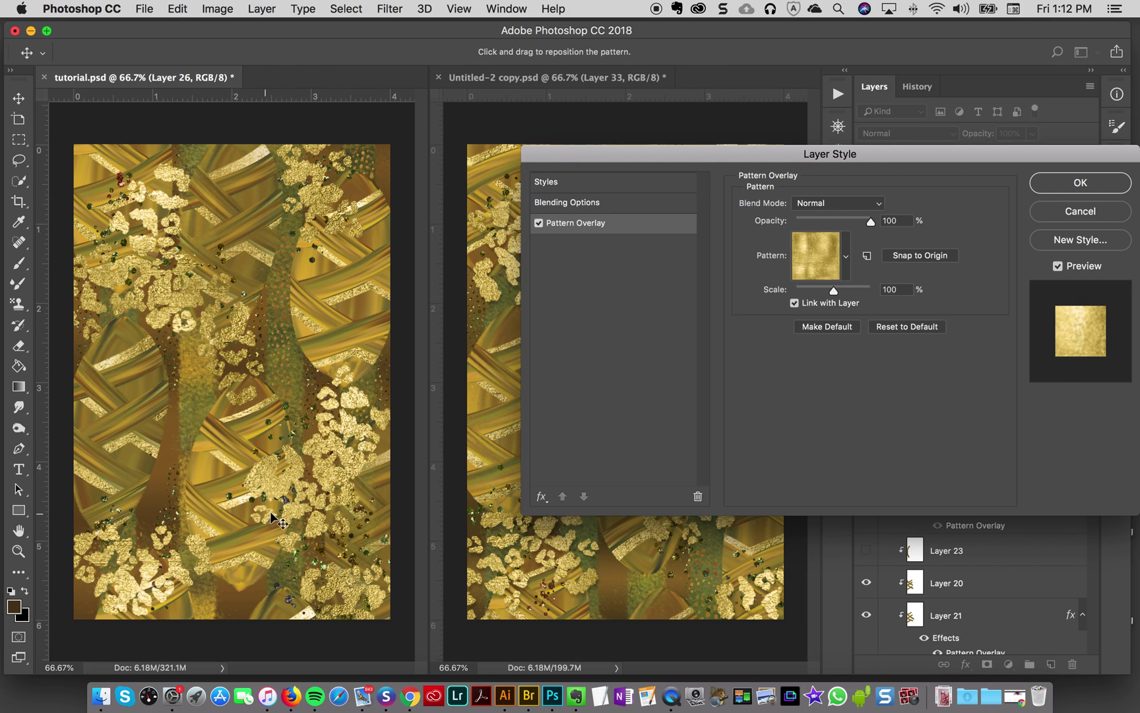
left_click(1081, 184)
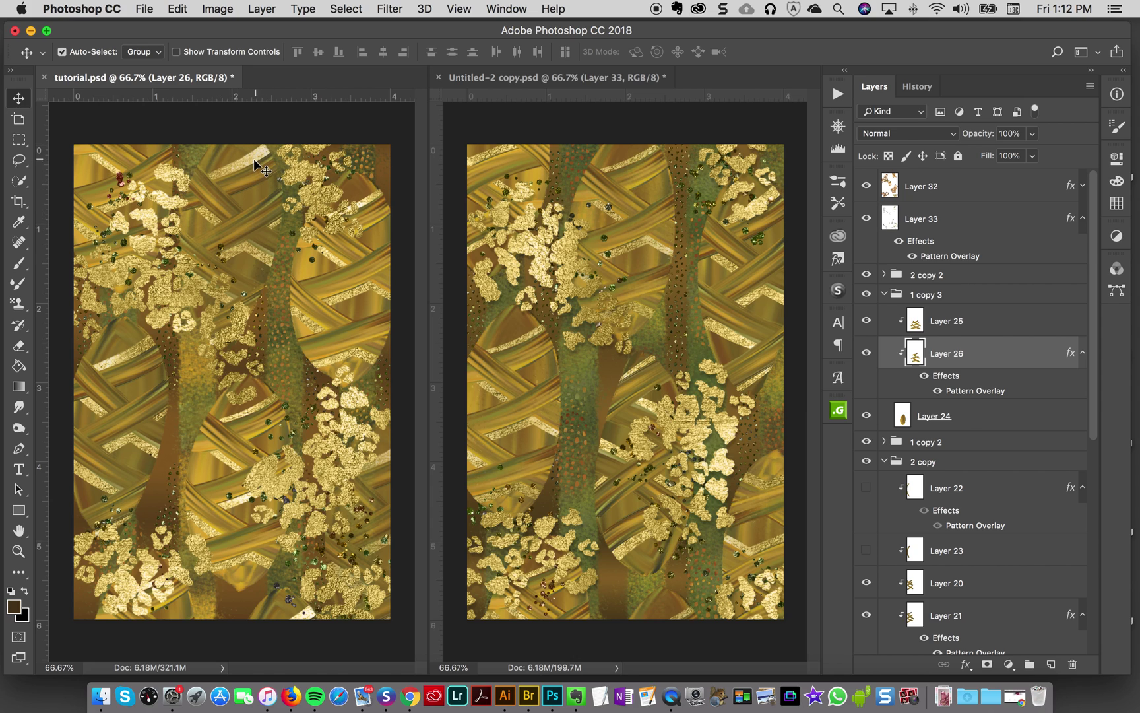
- In group 2, shift the gold texture of Layer 21's Pattern Overlay on the upper leaf and apply the layer style
left_click(253, 184)
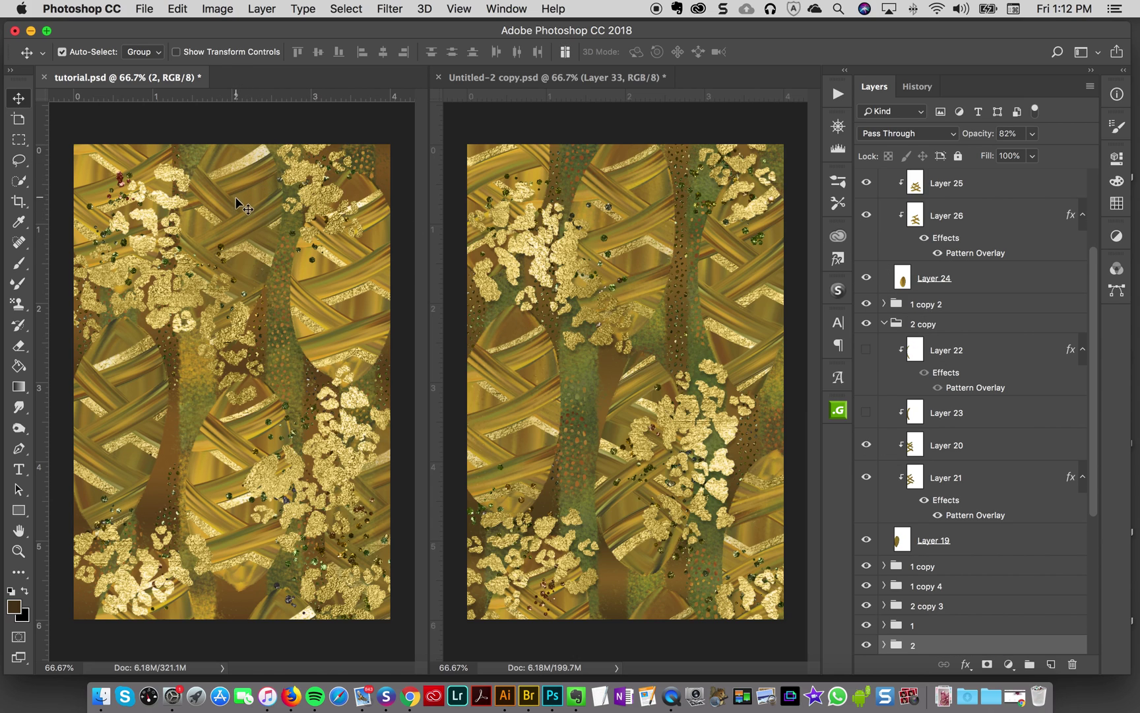
scroll(996, 488, "down", 5)
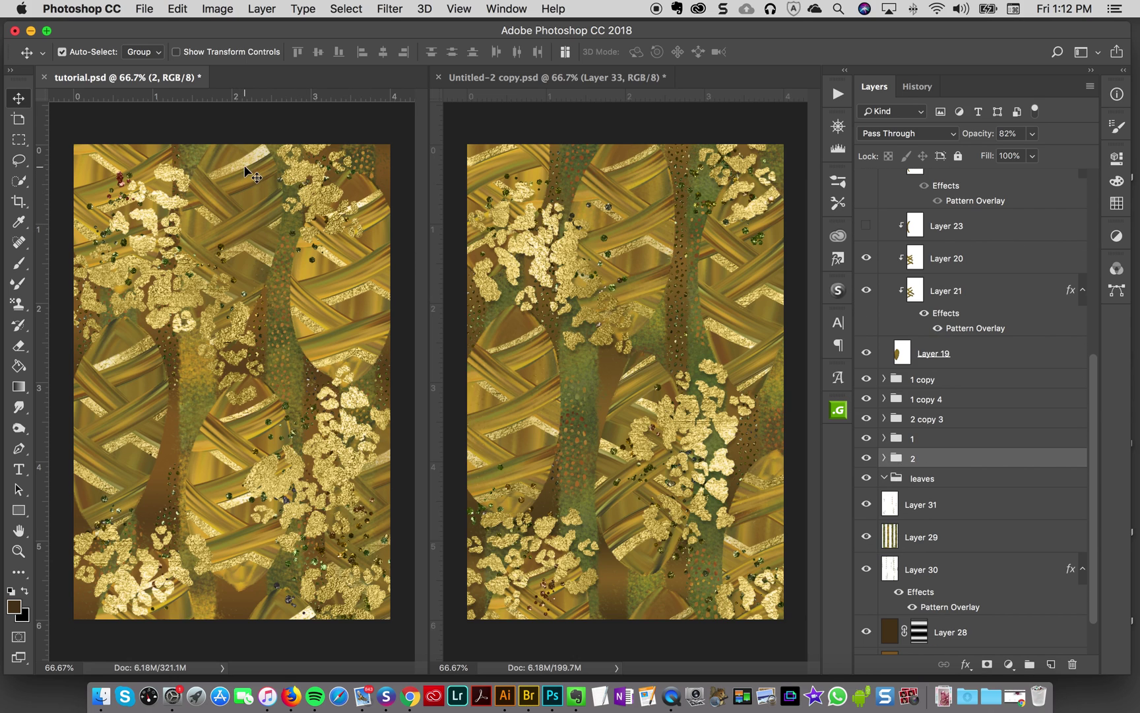
left_click(886, 458)
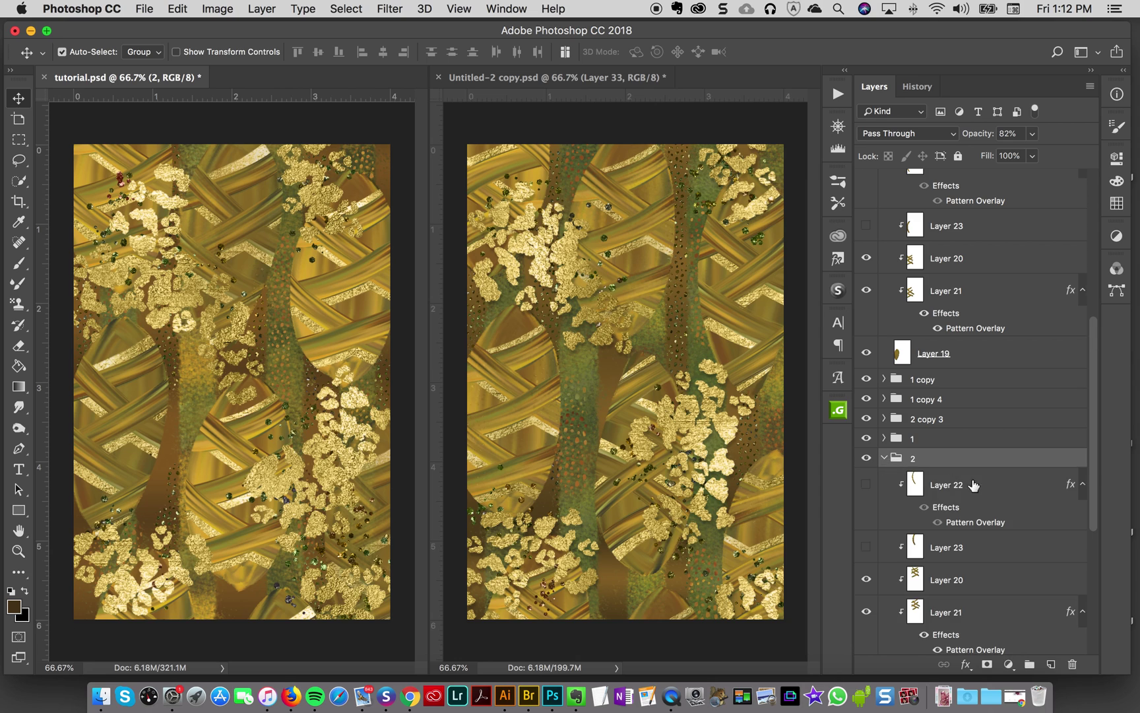
scroll(989, 556, "down", 3)
double_click(975, 548)
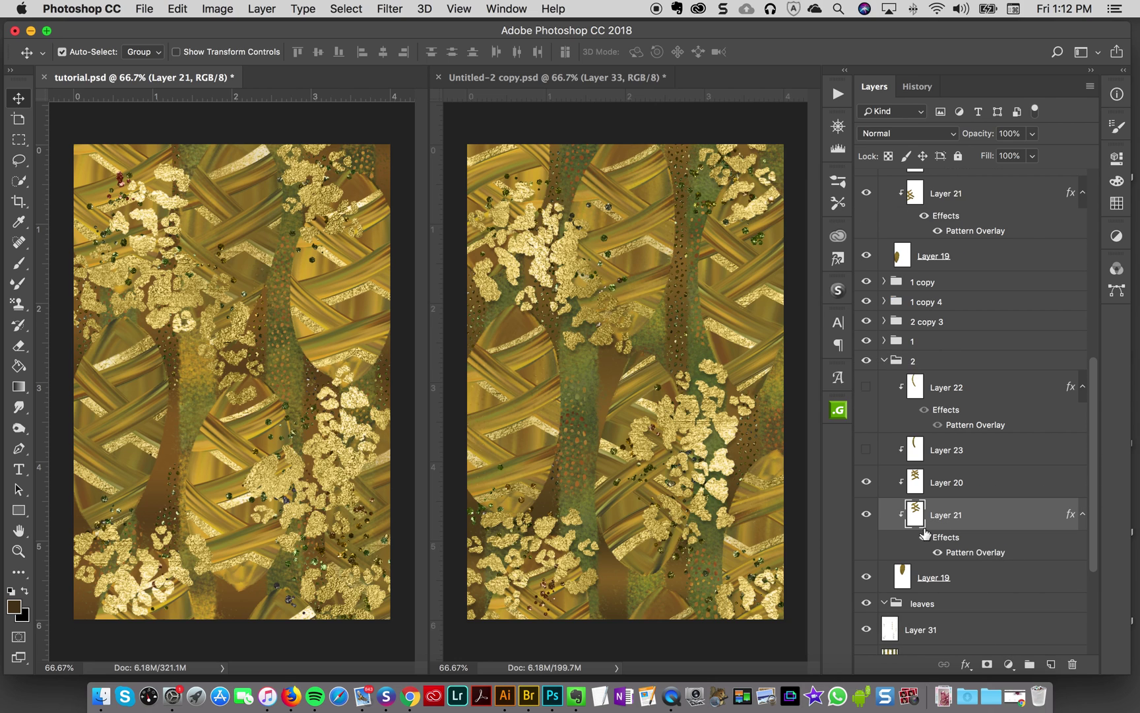
left_click_drag(247, 196, 250, 168)
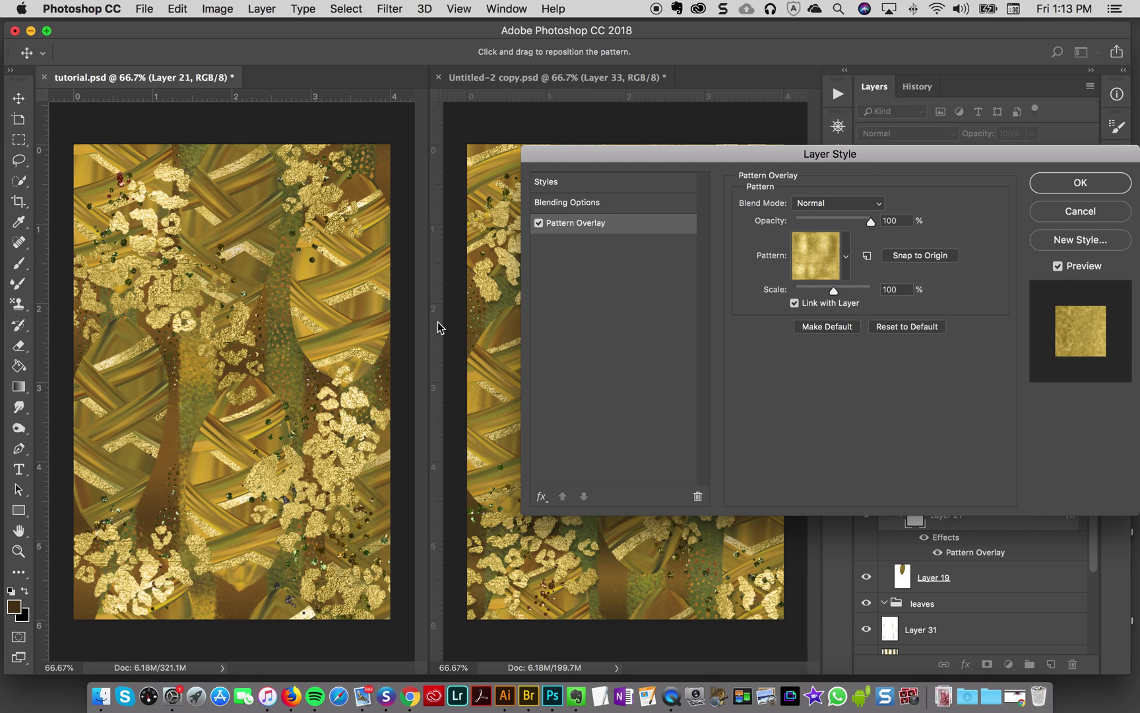
left_click(1079, 183)
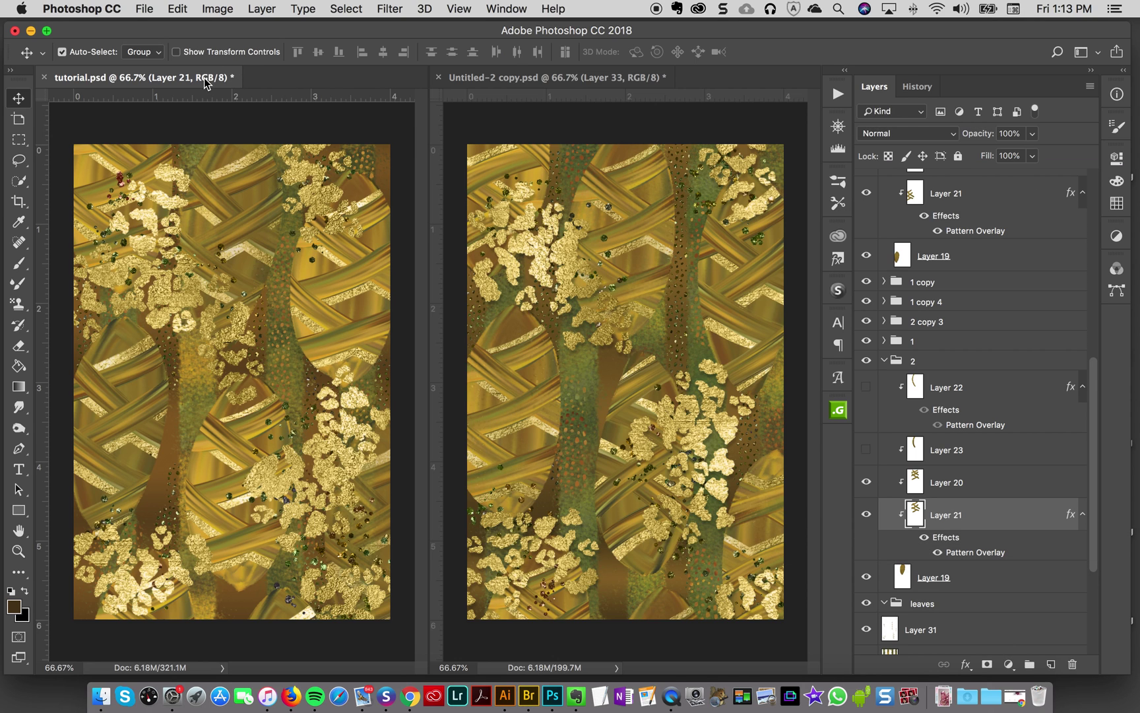